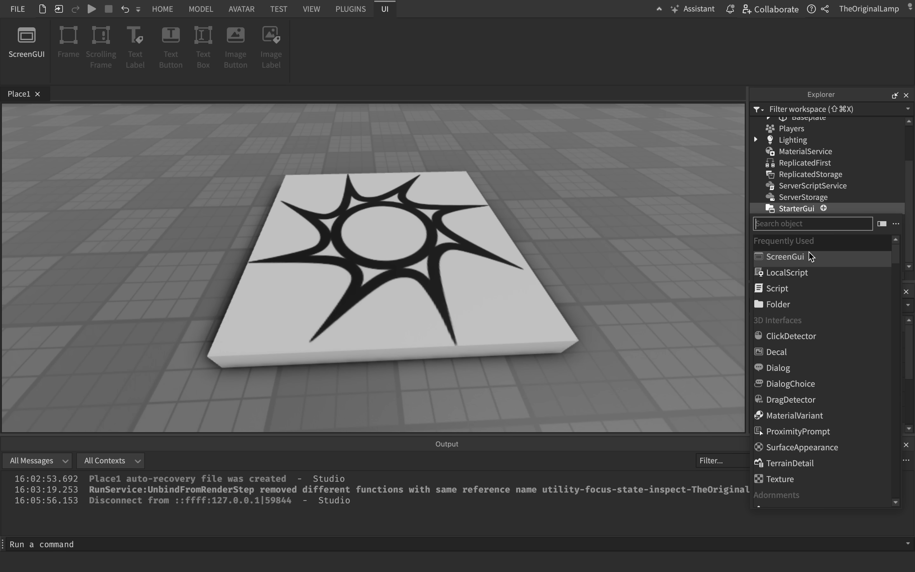
Insert a ScreenGui into StarterGui and open the list of objects that can be added to it
{"action": "left_click", "coordinate": [812, 256]}
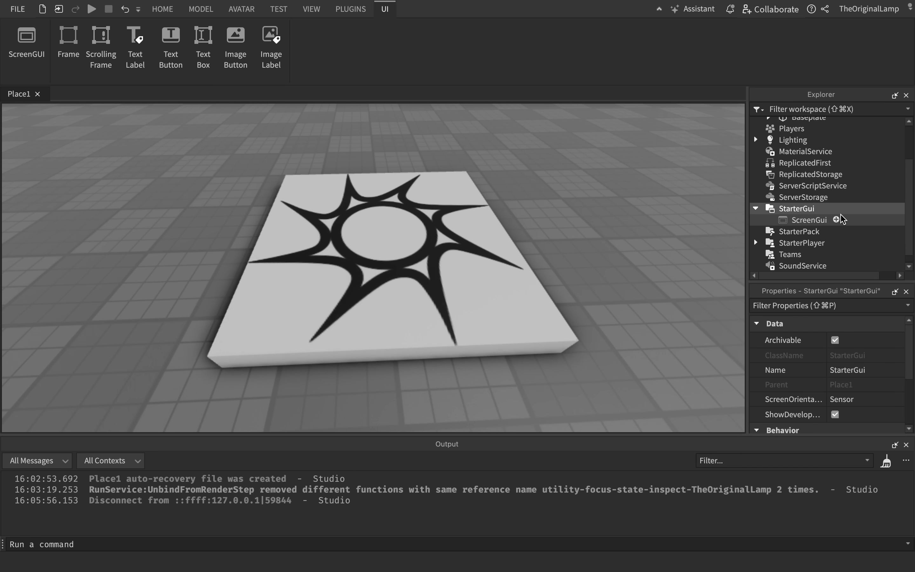
{"action": "left_click", "coordinate": [836, 220]}
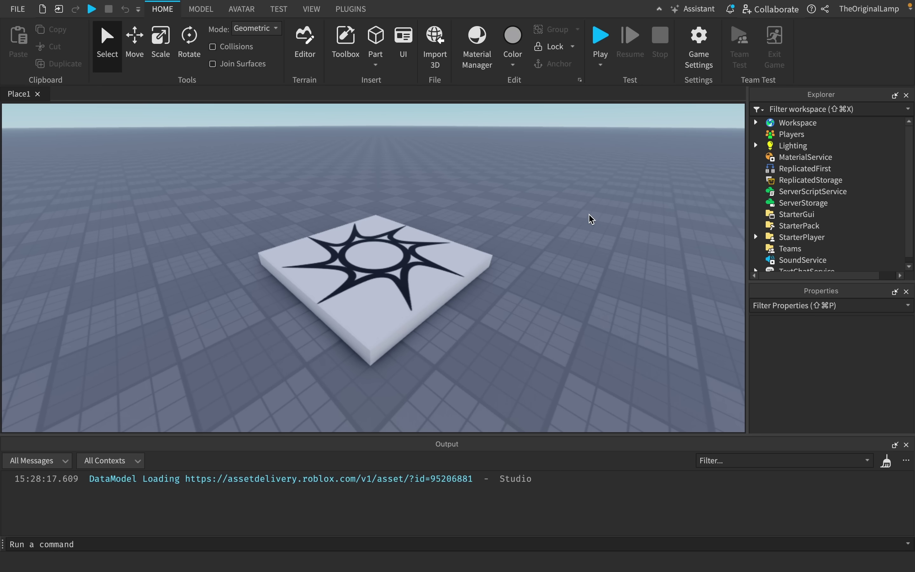
{"action": "key", "text": "s"}
{"action": "right_click_drag", "start_coordinate": [573, 207], "coordinate": [575, 212]}
{"action": "key", "text": "w"}
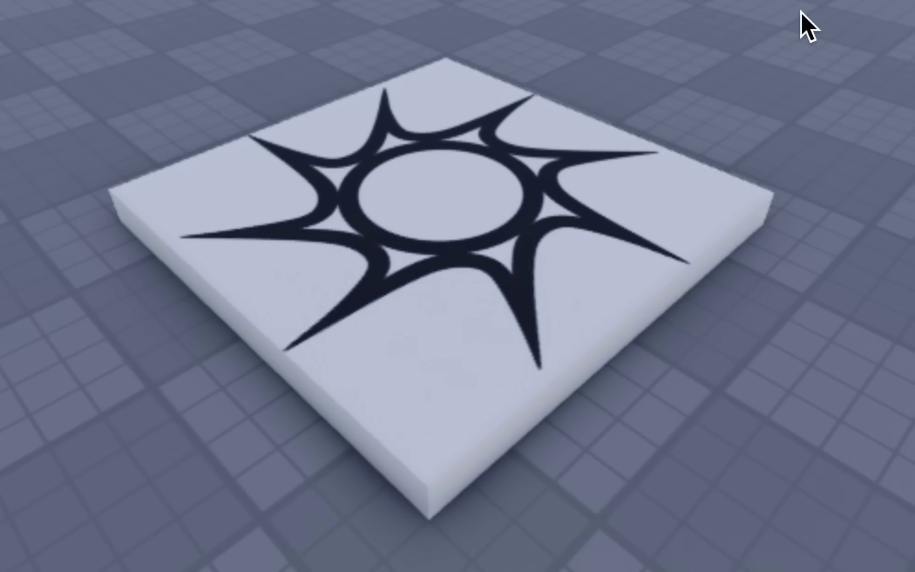
{"action": "right_click_drag", "start_coordinate": [498, 185], "coordinate": [497, 184]}
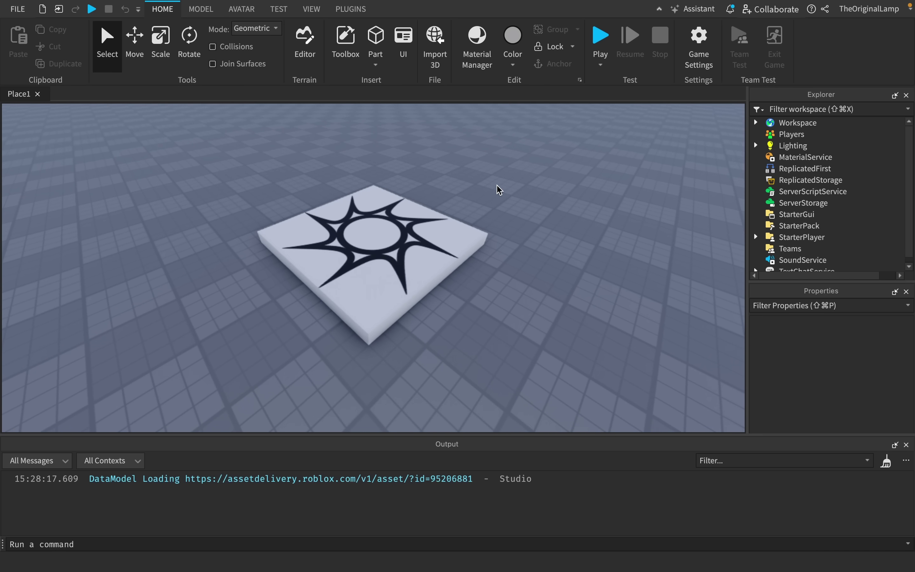
{"action": "key", "text": "a"}
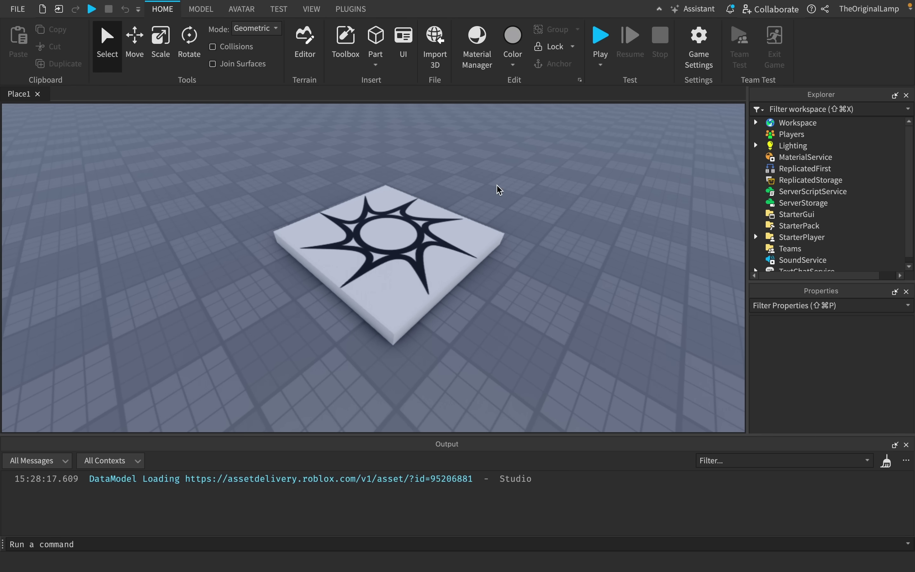
{"action": "key", "text": "d"}
{"action": "key", "text": "a"}
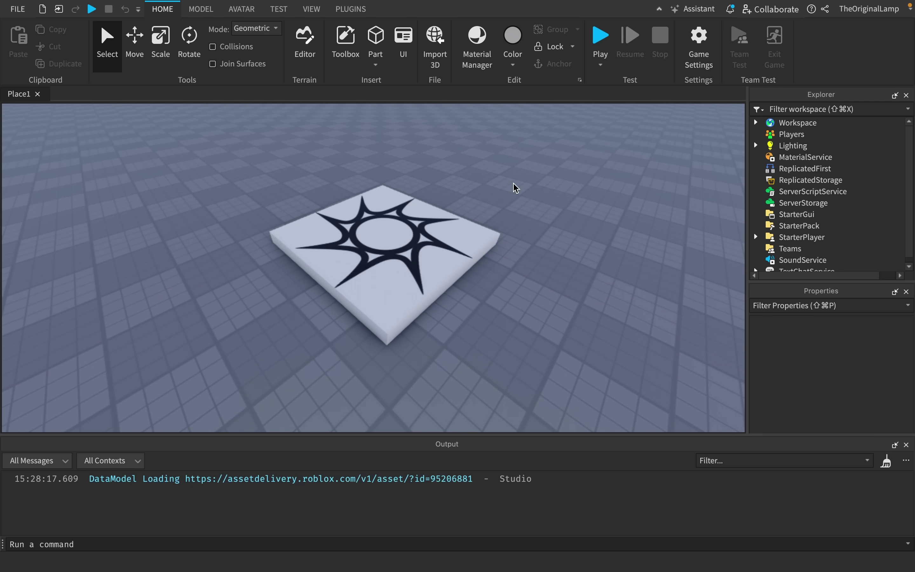
{"action": "key", "text": "d"}
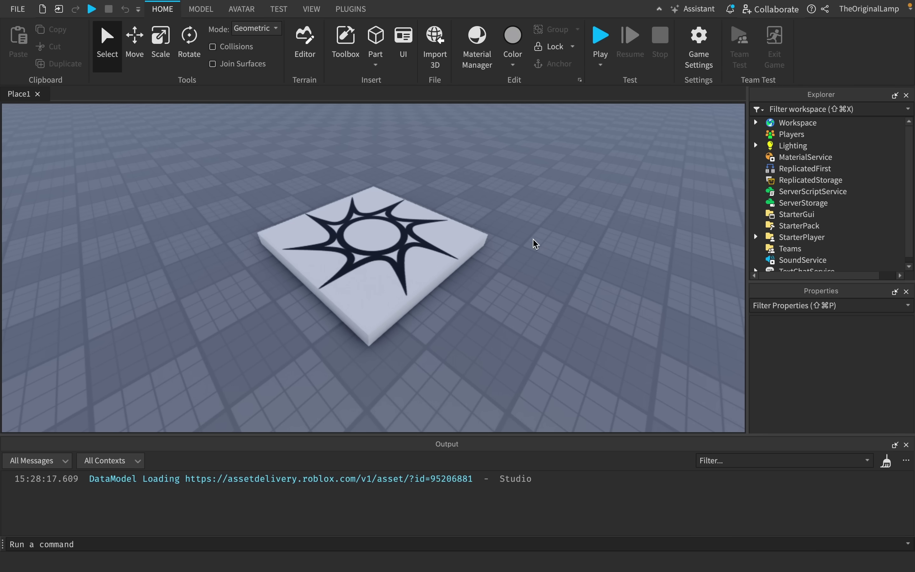
Search the insertable objects for "model" under Workspace and close the list without adding anything
{"action": "key", "text": "super+i"}
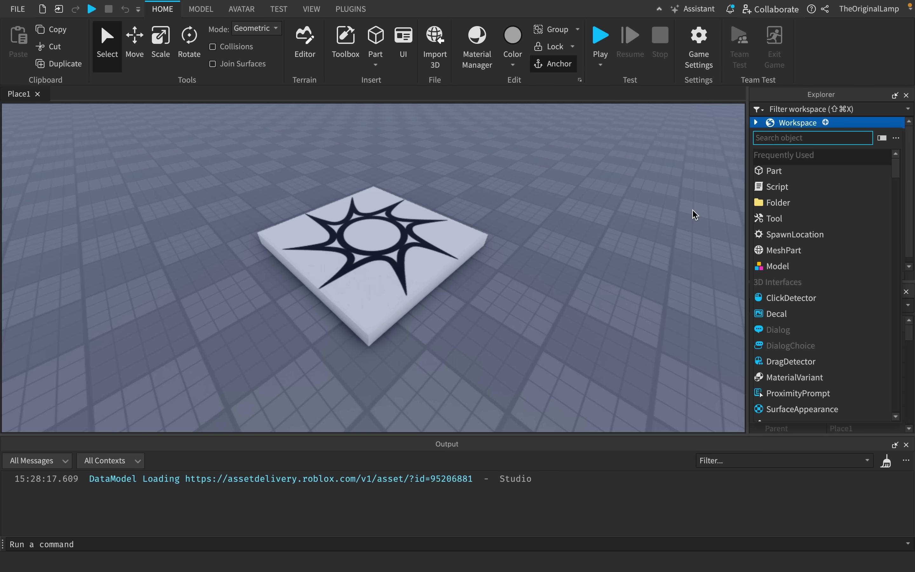
{"action": "type", "text": "model"}
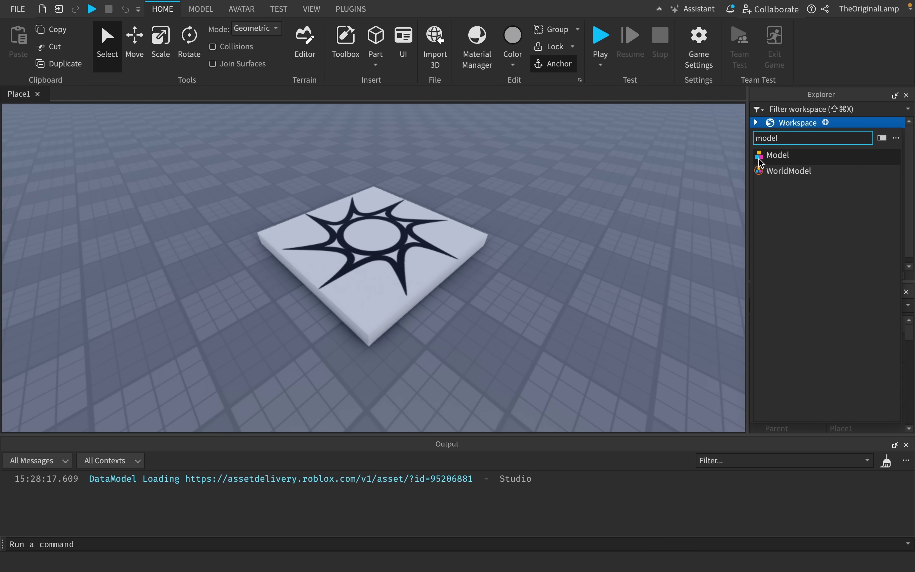
{"action": "mouse_move", "coordinate": [760, 162]}
{"action": "left_click", "coordinate": [679, 181]}
Insert three block parts side by side on the baseplate next to the spawn location
{"action": "right_click_drag", "start_coordinate": [567, 118], "coordinate": [568, 119]}
{"action": "key", "text": "d"}
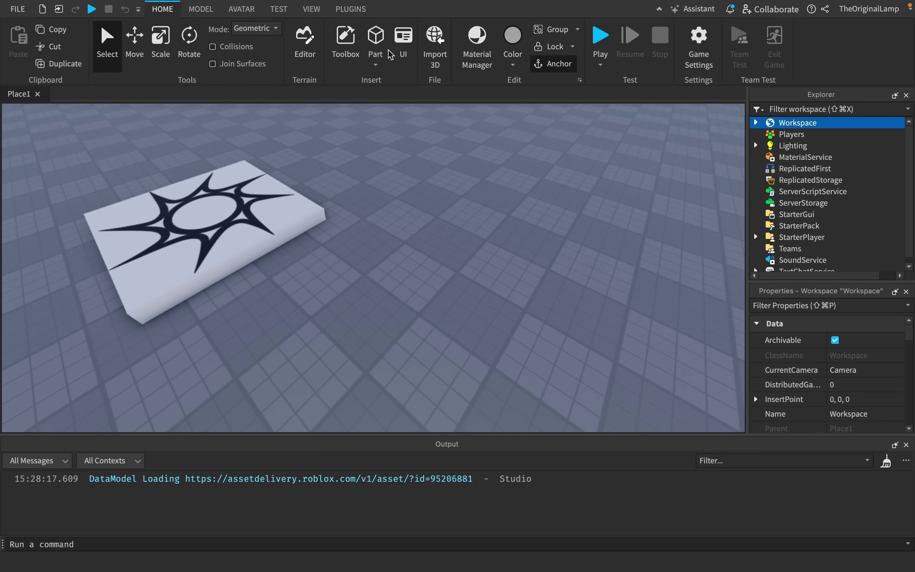
{"action": "left_click", "coordinate": [379, 48]}
{"action": "key", "text": "d"}
{"action": "left_click", "coordinate": [379, 49]}
{"action": "key", "text": "d"}
{"action": "left_click", "coordinate": [379, 49]}
{"action": "key", "text": "a"}
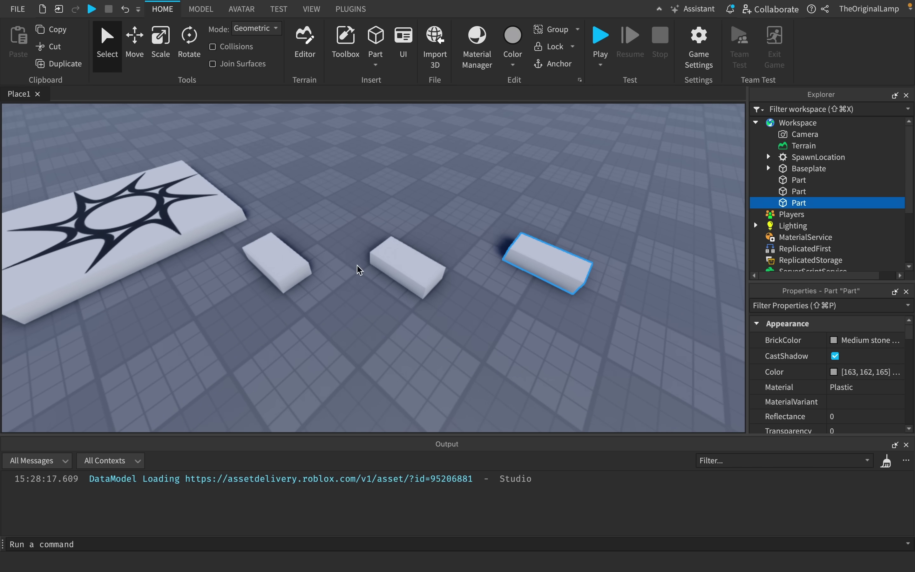
Stack the three parts in an overhanging staircase by placing the second on the first and the third on top
{"action": "left_click_drag", "start_coordinate": [380, 263], "coordinate": [284, 275]}
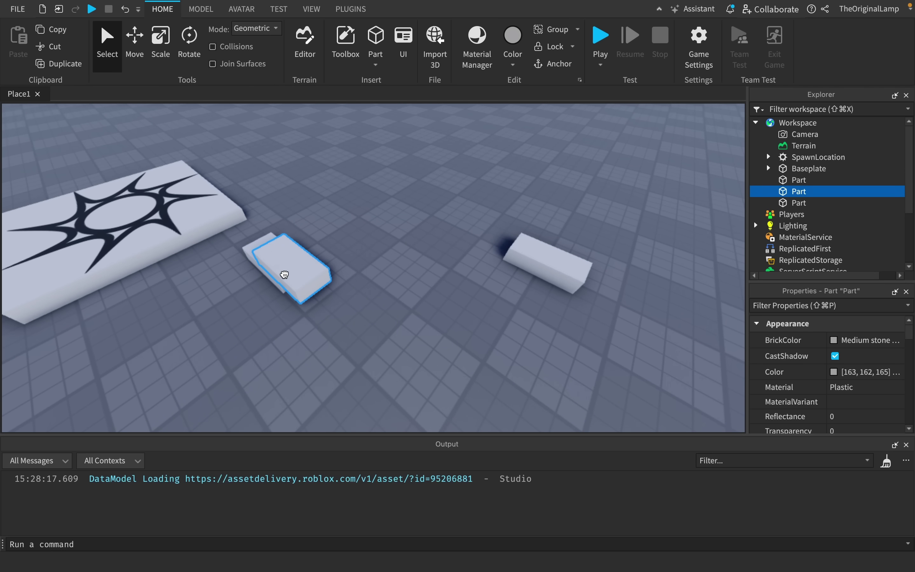
{"action": "left_click_drag", "start_coordinate": [545, 264], "coordinate": [301, 287]}
{"action": "right_click_drag", "start_coordinate": [359, 280], "coordinate": [360, 280]}
{"action": "key", "text": "w"}
{"action": "key", "text": "s"}
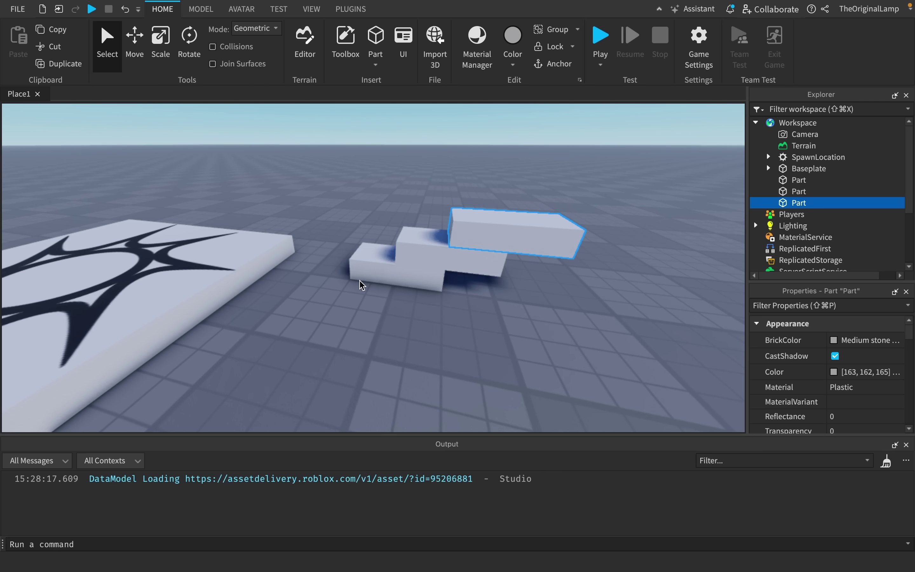
{"action": "left_click", "coordinate": [444, 312]}
{"action": "right_click_drag", "start_coordinate": [444, 312], "coordinate": [443, 312]}
Simulate the place in Run mode to watch how the ungrouped stacked parts behave, and stop the simulation
{"action": "left_click", "coordinate": [600, 69]}
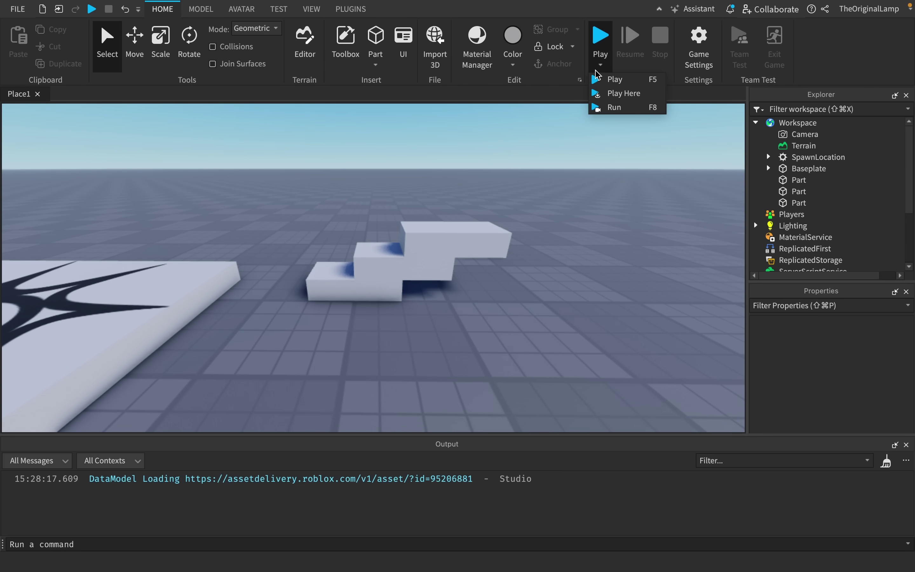
{"action": "left_click", "coordinate": [615, 107]}
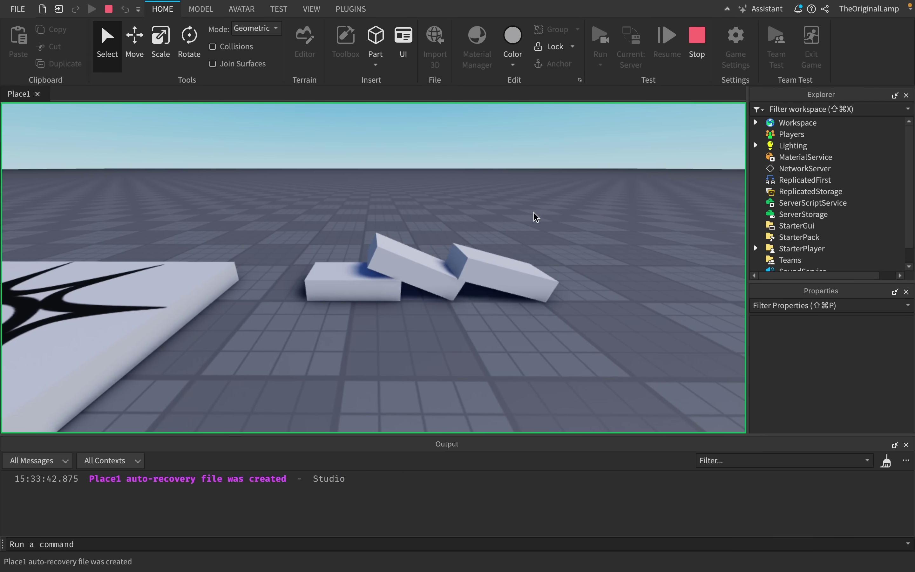
{"action": "scroll", "coordinate": [536, 218], "scroll_direction": "up", "scroll_amount": 5}
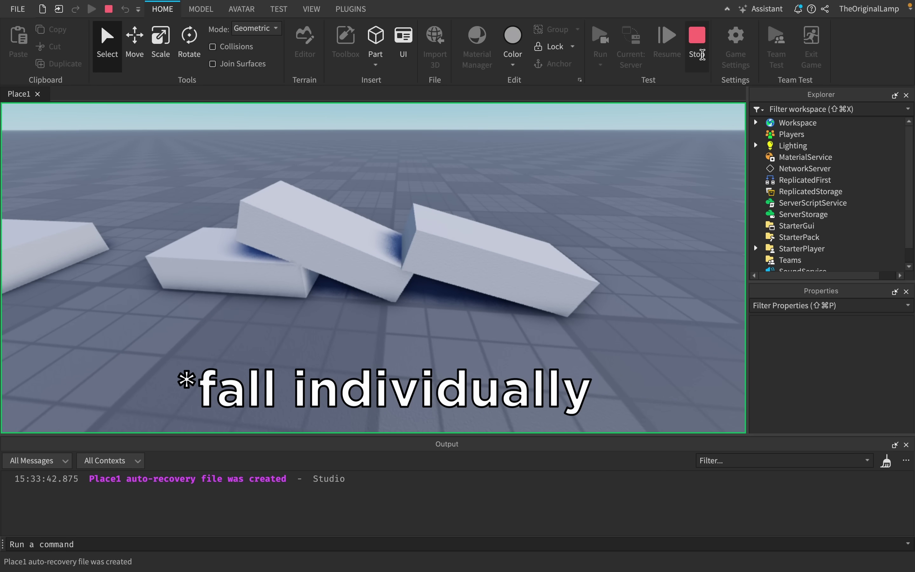
{"action": "left_click", "coordinate": [702, 54]}
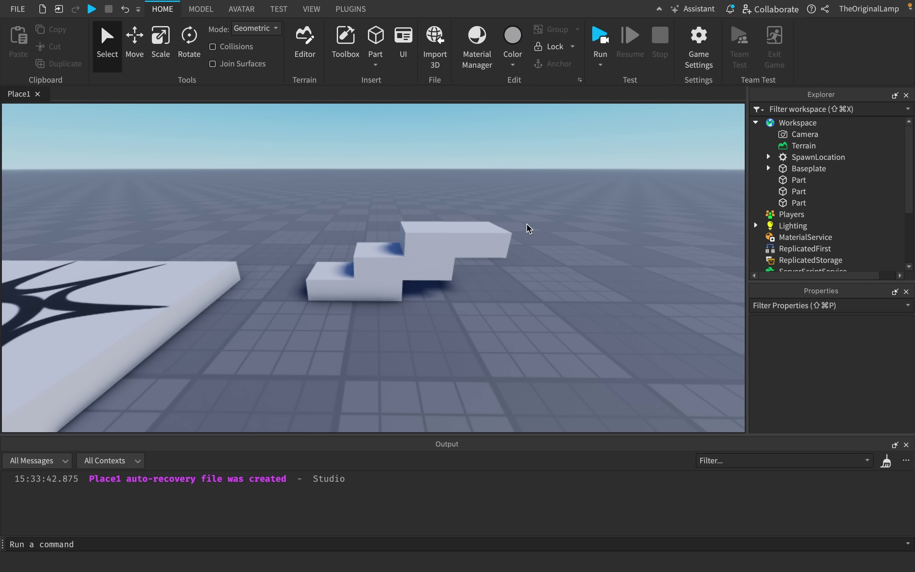
Group the three stacked parts as a model
{"action": "left_click", "coordinate": [458, 245]}
{"action": "left_click", "coordinate": [413, 268], "text": "shift"}
{"action": "left_click", "coordinate": [373, 288], "text": "shift"}
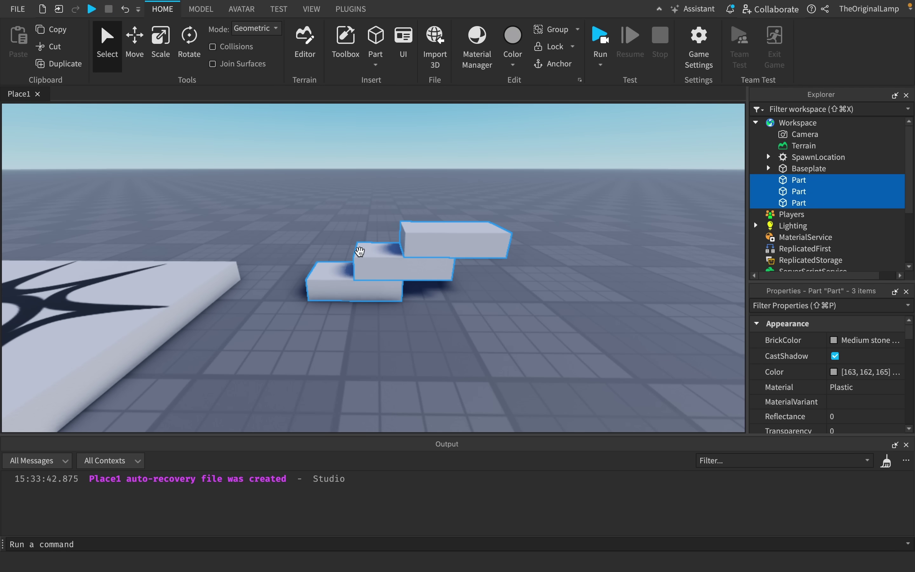
{"action": "right_click", "coordinate": [799, 191]}
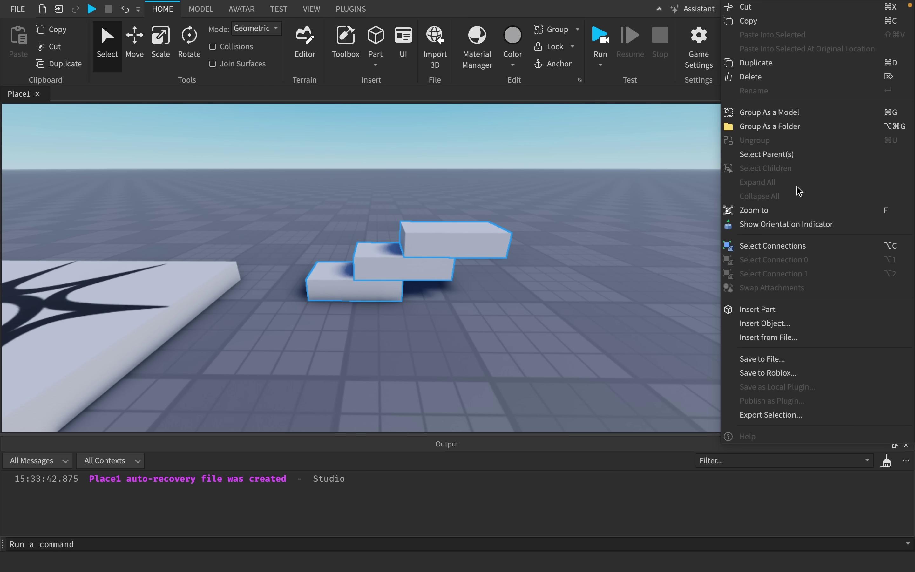
{"action": "left_click", "coordinate": [768, 113]}
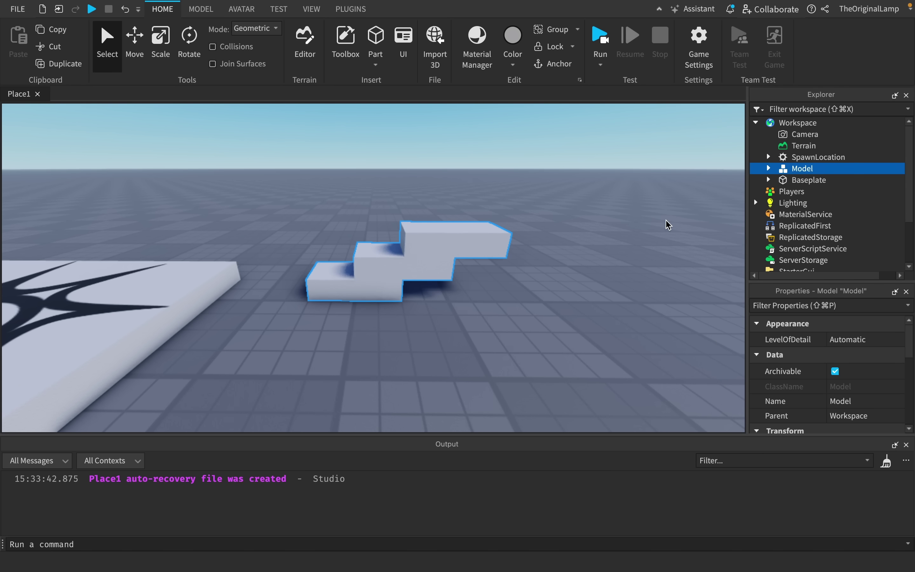
{"action": "left_click", "coordinate": [668, 225]}
Run the simulation again to check how the grouped model behaves, and stop it
{"action": "left_click", "coordinate": [601, 37]}
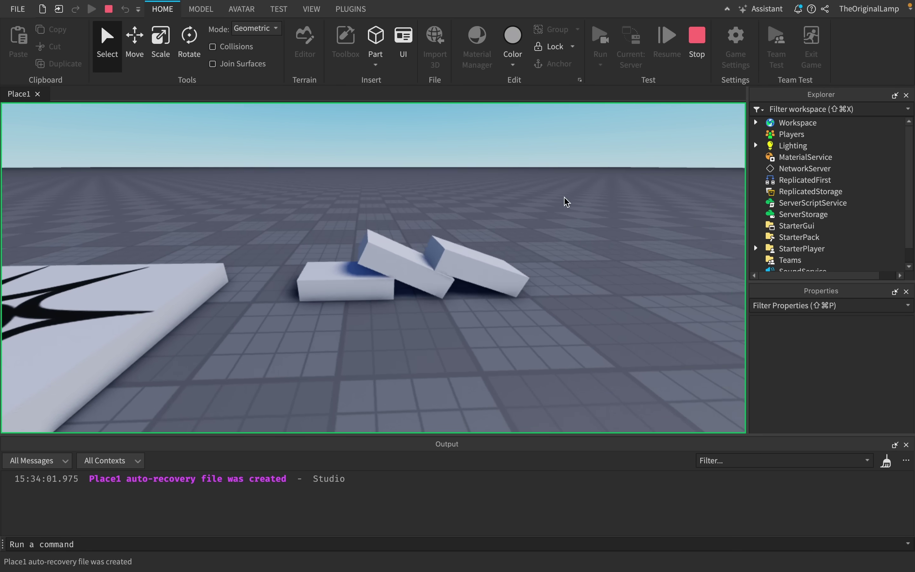
{"action": "scroll", "coordinate": [566, 202], "scroll_direction": "up", "scroll_amount": 3}
{"action": "key", "text": "shift+F5"}
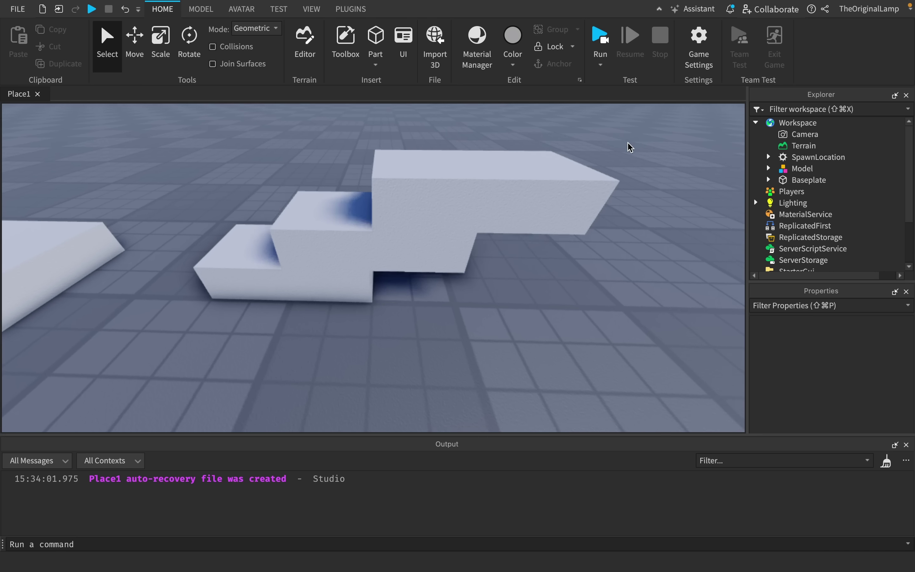
{"action": "scroll", "coordinate": [631, 148], "scroll_direction": "down", "scroll_amount": 3}
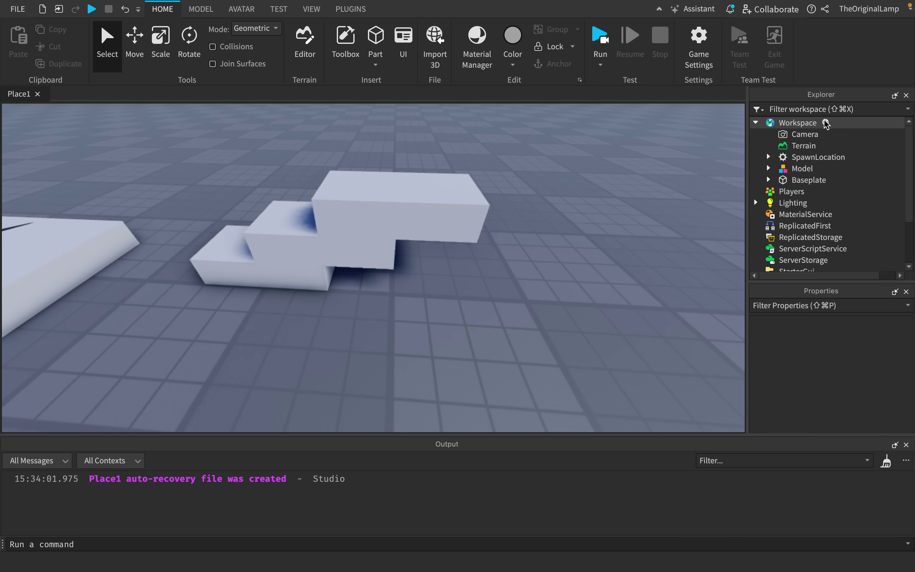
Insert a Folder into Workspace and select it
{"action": "left_click", "coordinate": [827, 124]}
{"action": "type", "text": "fol"}
{"action": "left_click", "coordinate": [779, 156]}
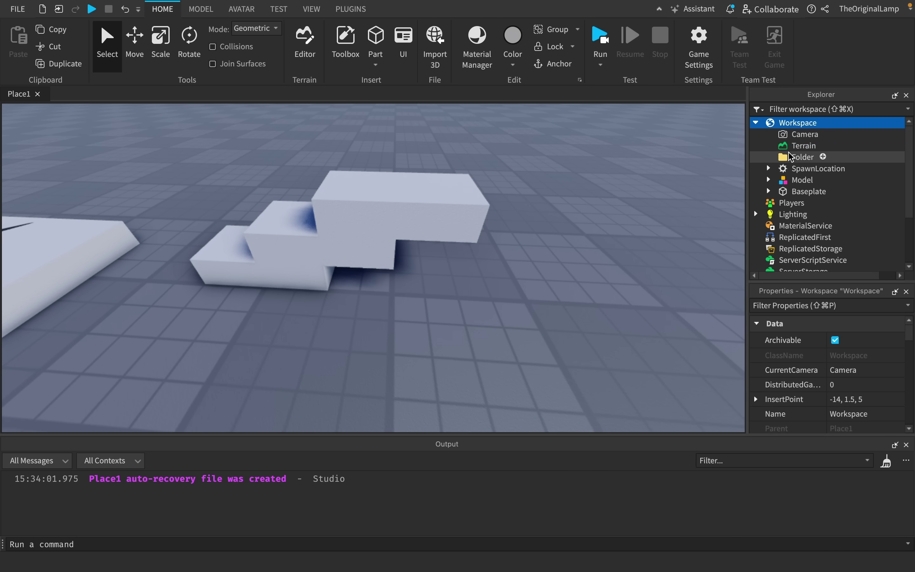
{"action": "left_click", "coordinate": [799, 157]}
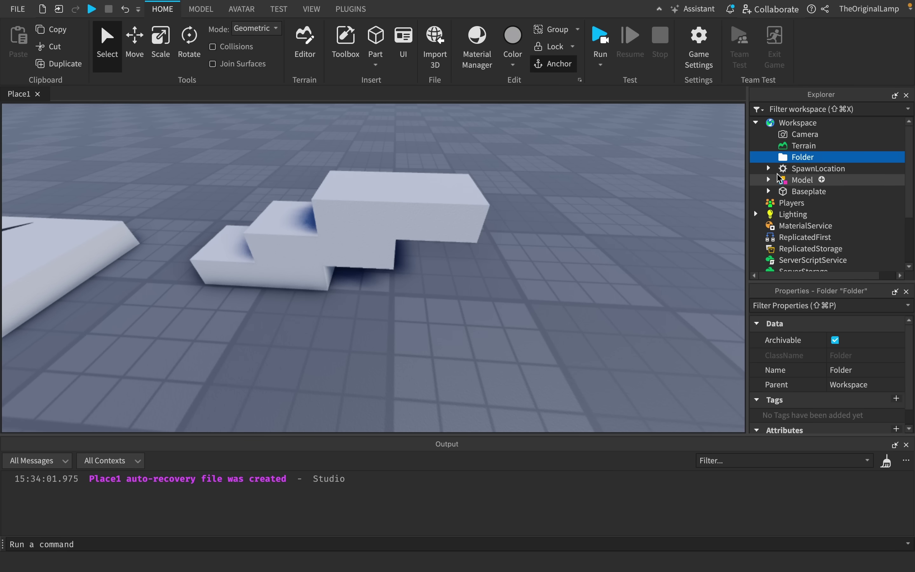
Expand and collapse the model's contents for comparison, and delete the Folder from Workspace
{"action": "left_click", "coordinate": [764, 185]}
{"action": "left_click", "coordinate": [769, 179]}
{"action": "left_click", "coordinate": [768, 180]}
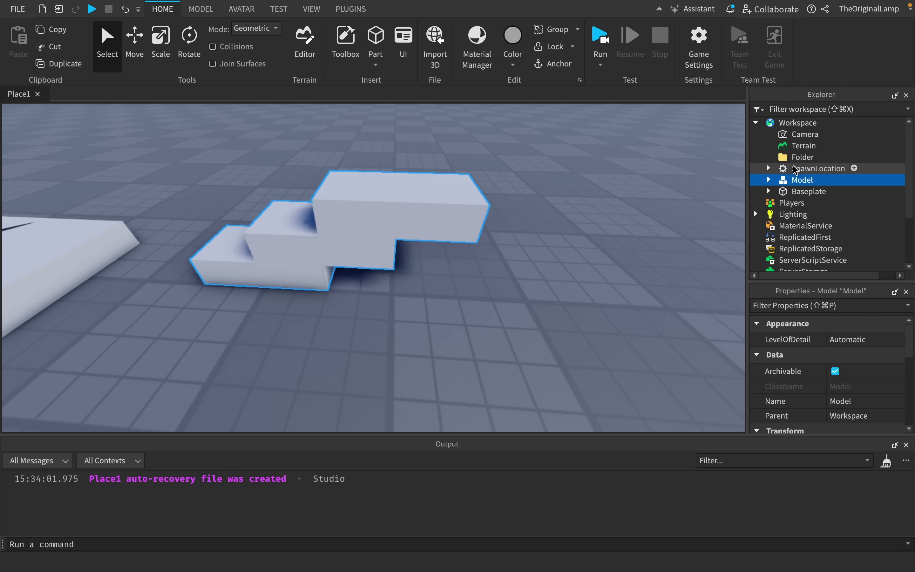
{"action": "left_click", "coordinate": [800, 159]}
{"action": "key", "text": "Delete"}
Insert a Script into the model and replace its default code with local model = script.Parent
{"action": "left_click", "coordinate": [822, 168]}
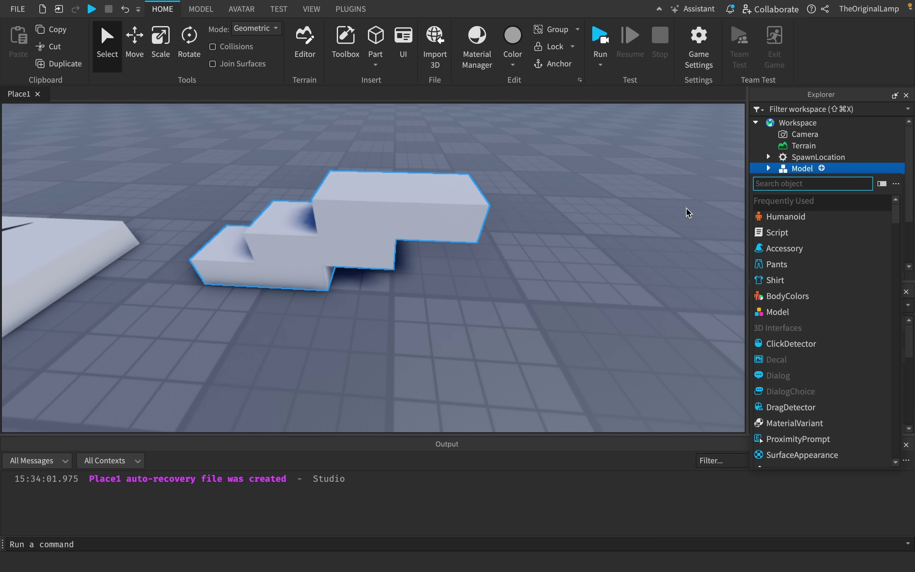
{"action": "left_click", "coordinate": [778, 233]}
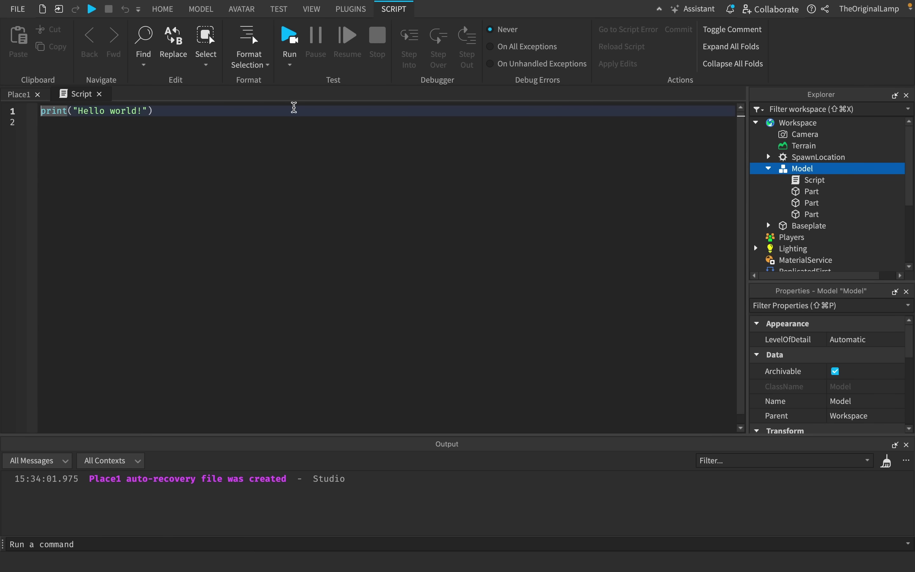
{"action": "left_click_drag", "start_coordinate": [295, 108], "coordinate": [2, 91]}
{"action": "type", "text": "local mode"}
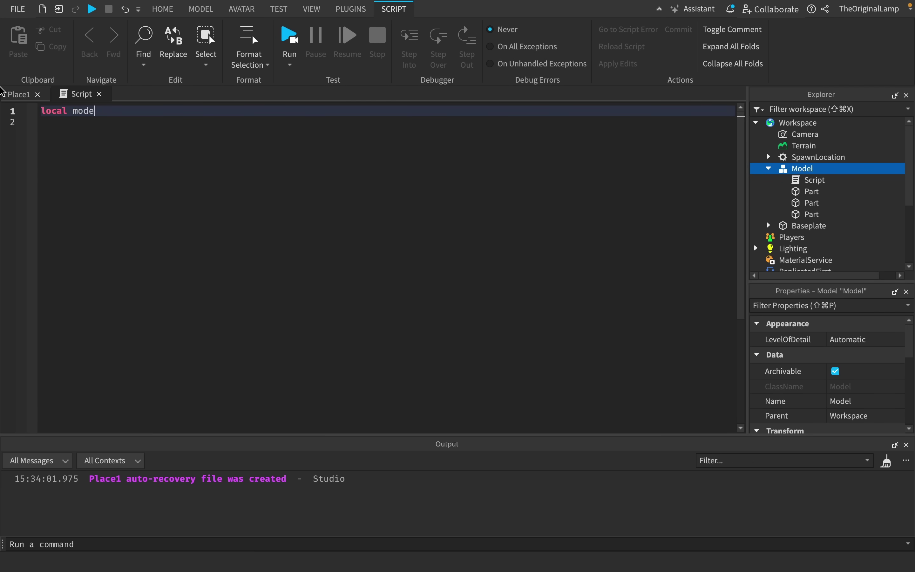
{"action": "type", "text": "l = script.Parent"}
{"action": "key", "text": "Return"}
{"action": "key", "text": "Return"}
Add the call model:MoveTo(Vector3.new(0, 10,0)) on line 3 of the script
{"action": "type", "text": "model:"}
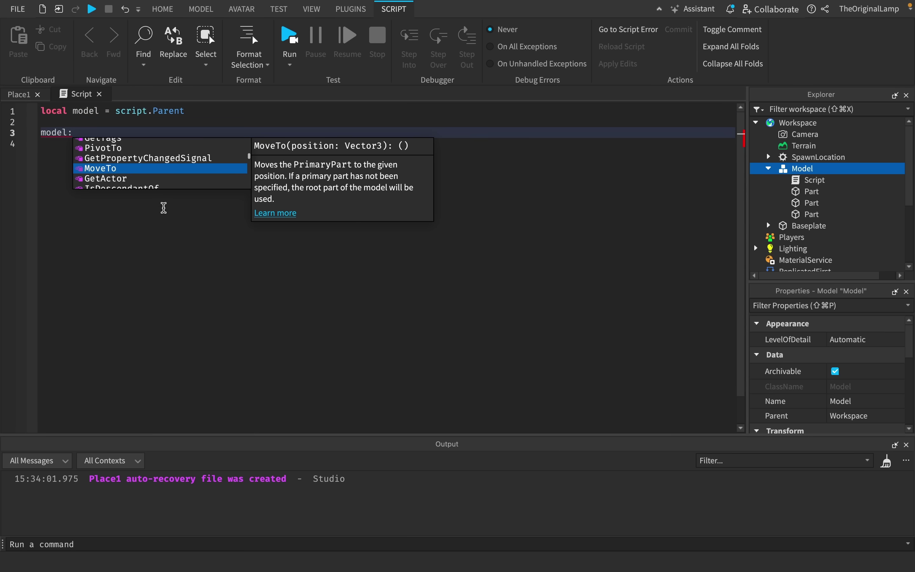
{"action": "left_click", "coordinate": [125, 166]}
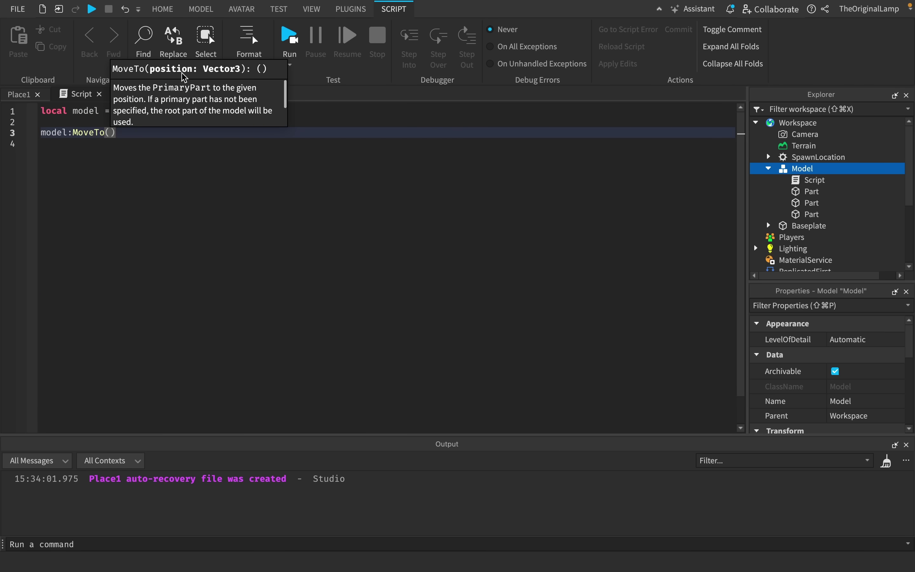
{"action": "type", "text": "Vector3.new("}
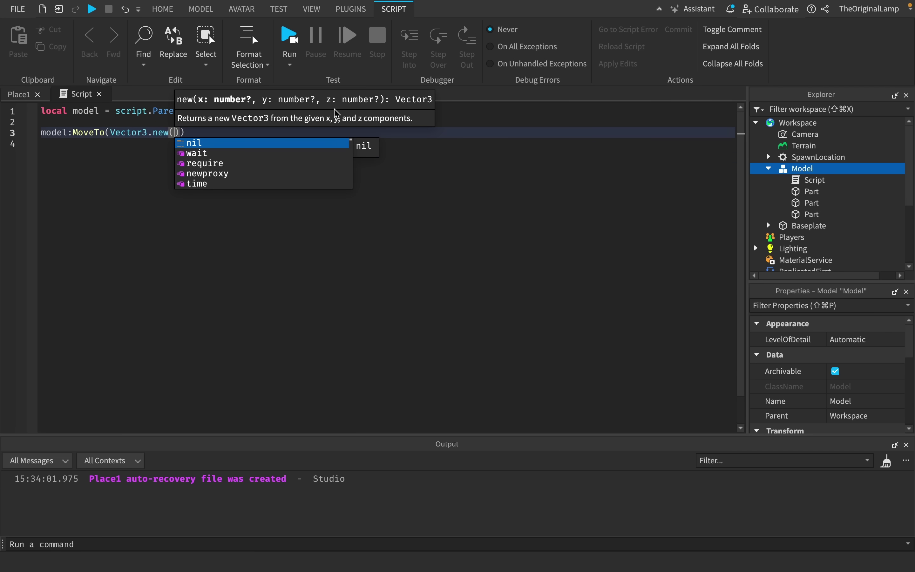
{"action": "type", "text": "0, 10,0"}
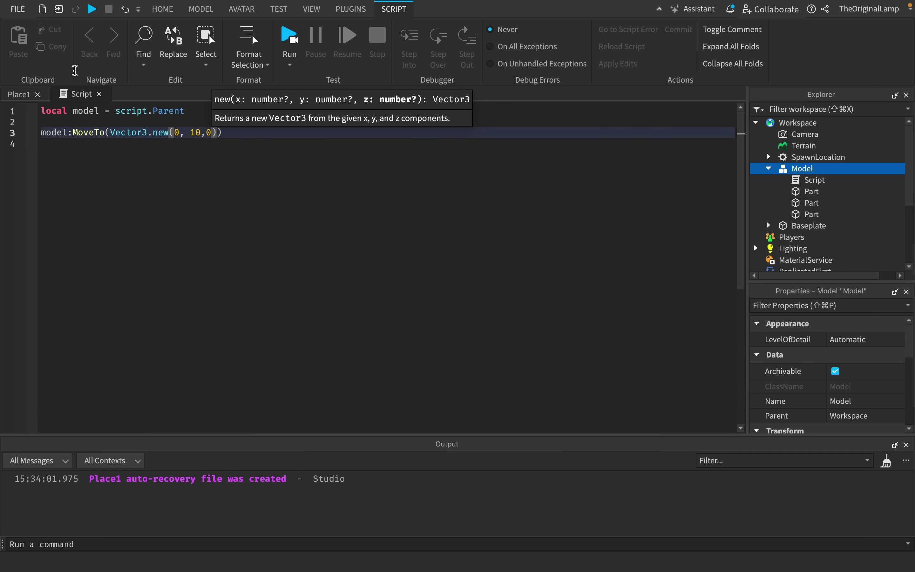
Return to the 3D view of Place1 and run the simulation to test the model's MoveTo script
{"action": "left_click", "coordinate": [23, 94]}
{"action": "key", "text": "w"}
{"action": "right_click_drag", "start_coordinate": [466, 215], "coordinate": [468, 215]}
{"action": "key", "text": "s"}
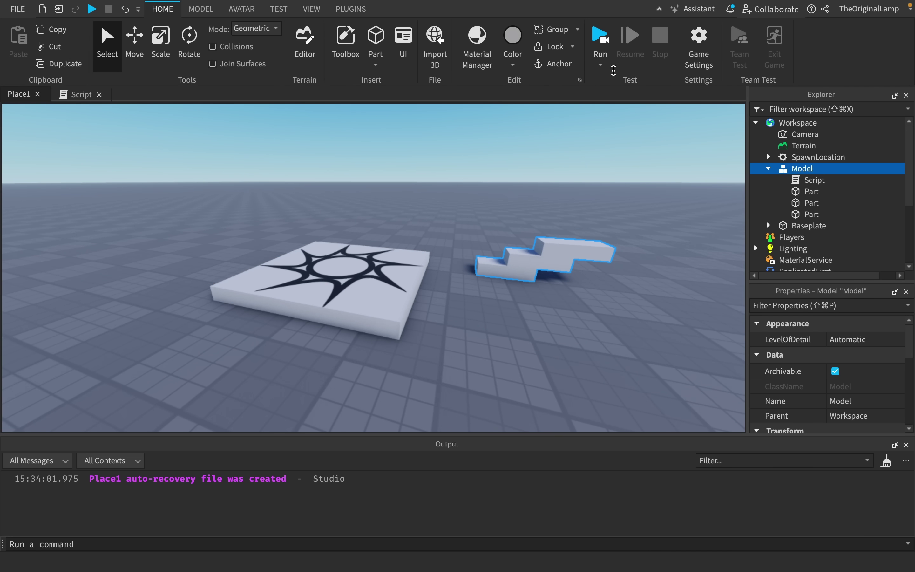
{"action": "left_click", "coordinate": [601, 40]}
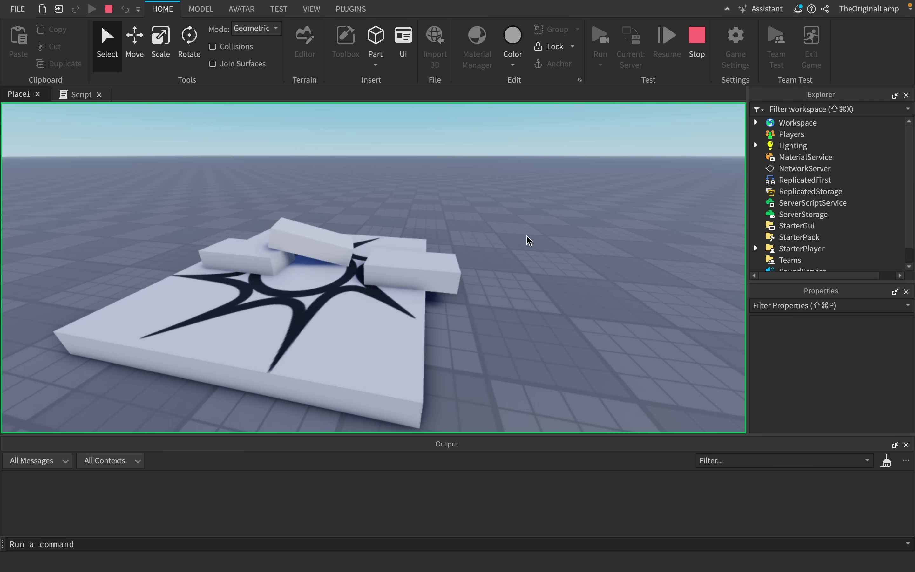
Stop the MoveTo simulation, rerun it with the script disabled to watch the stacked parts, and stop it again
{"action": "scroll", "coordinate": [544, 239], "scroll_direction": "up", "scroll_amount": 3}
{"action": "scroll", "coordinate": [544, 235], "scroll_direction": "down", "scroll_amount": 2}
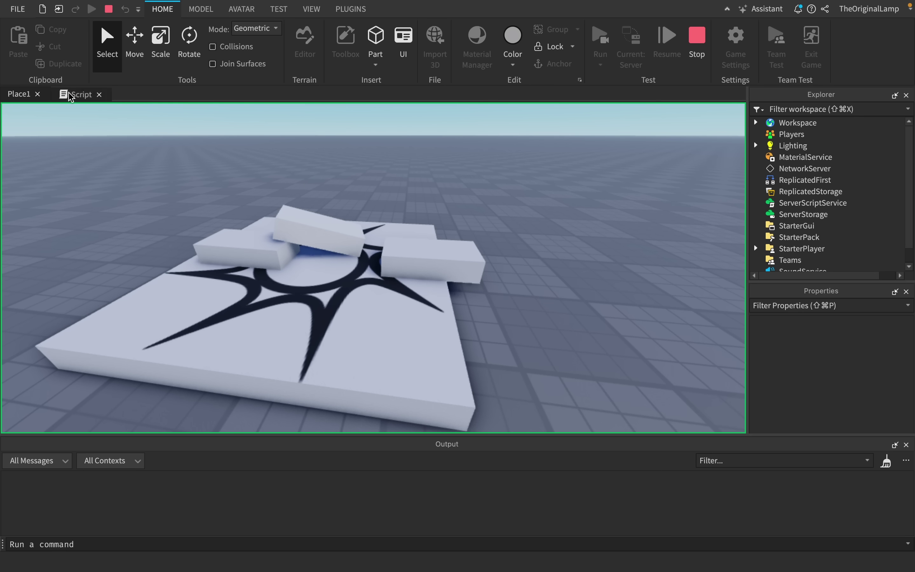
{"action": "left_click", "coordinate": [697, 38]}
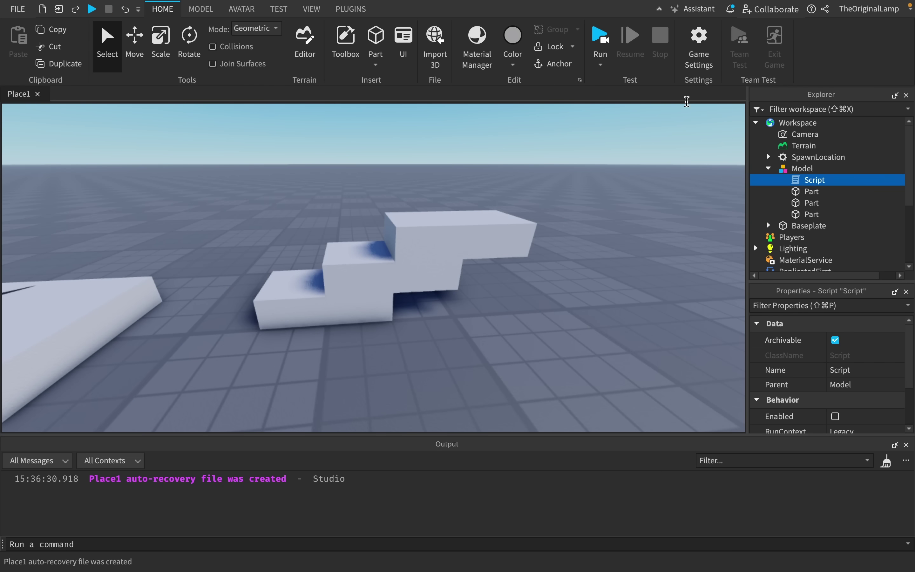
{"action": "left_click", "coordinate": [601, 38]}
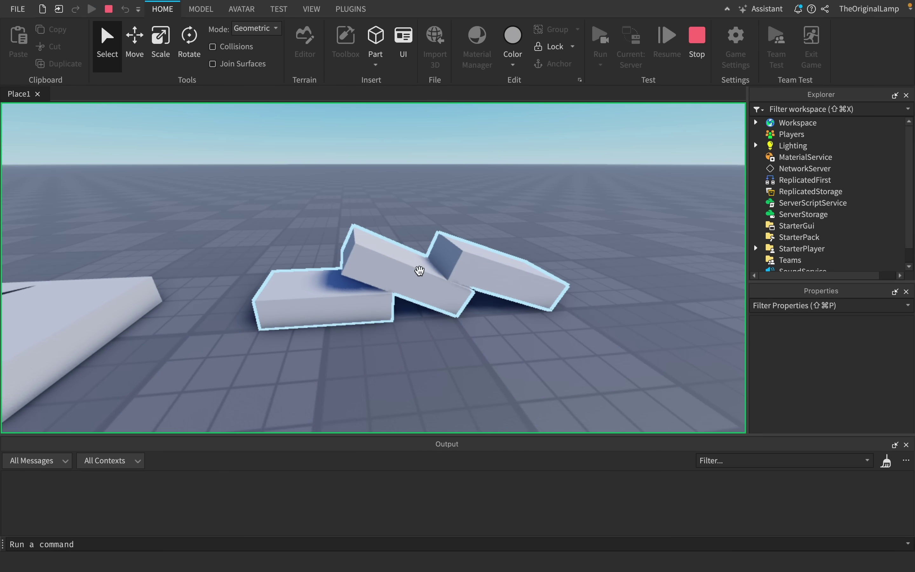
{"action": "key", "text": "shift+F5"}
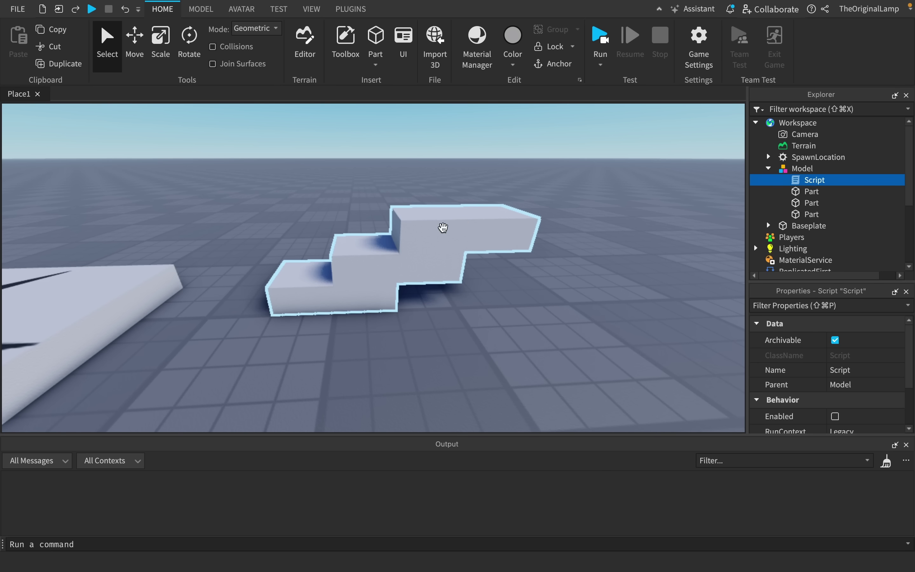
Inspect the model's pivot properties, including PrimaryPart, and check its individual parts
{"action": "left_click", "coordinate": [500, 220]}
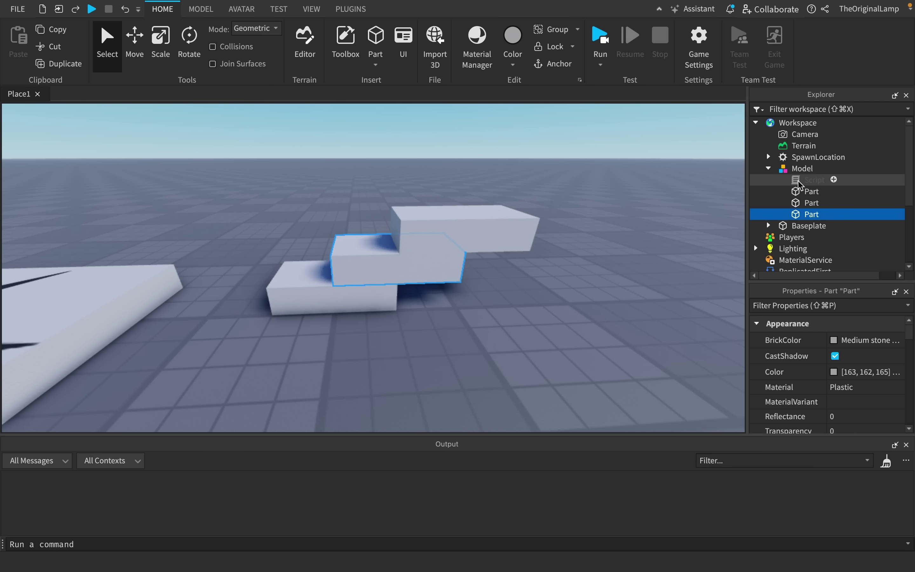
{"action": "left_click", "coordinate": [801, 191]}
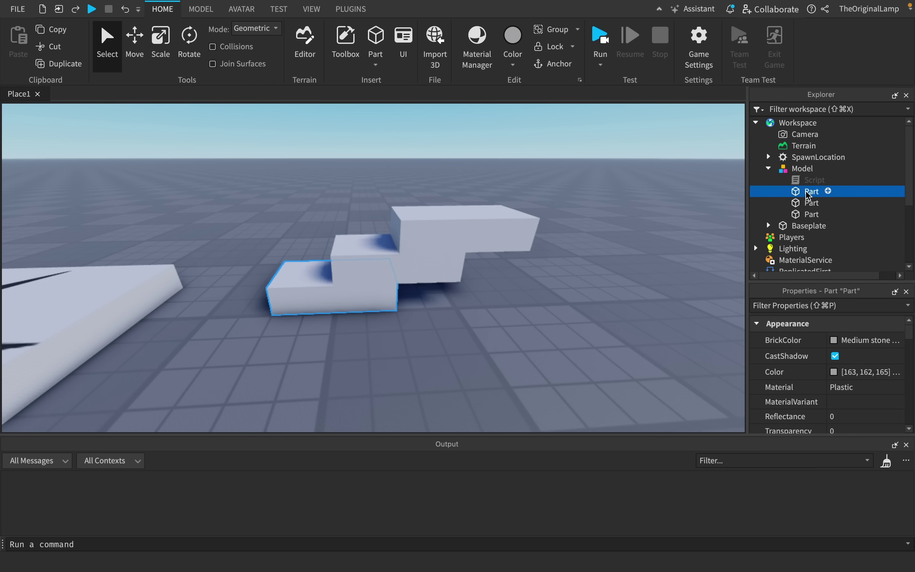
{"action": "left_click", "coordinate": [802, 168]}
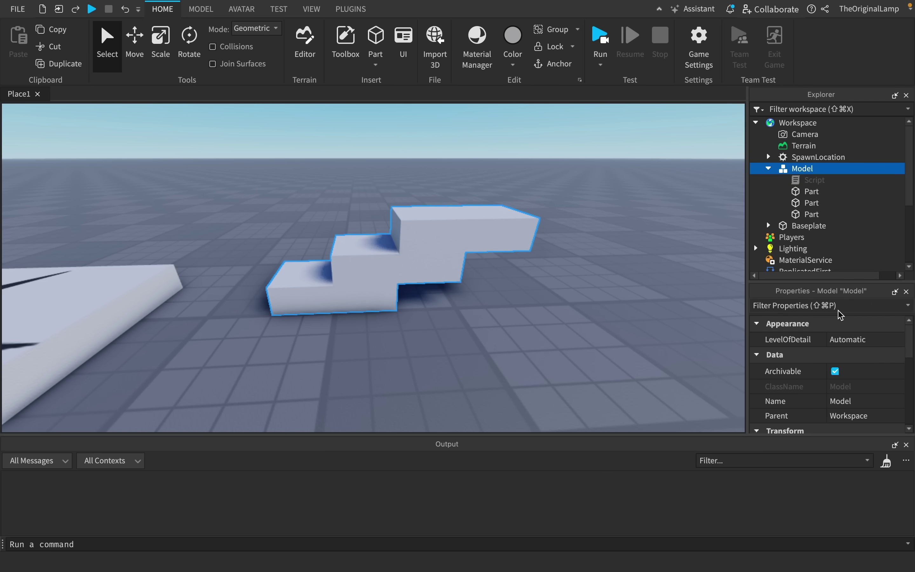
{"action": "scroll", "coordinate": [805, 356], "scroll_direction": "down", "scroll_amount": 5}
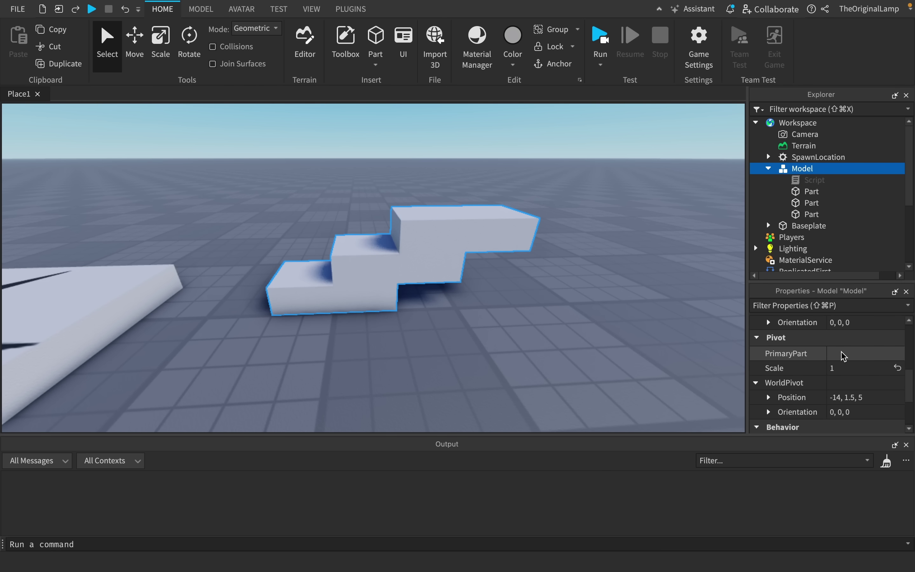
{"action": "left_click", "coordinate": [812, 191]}
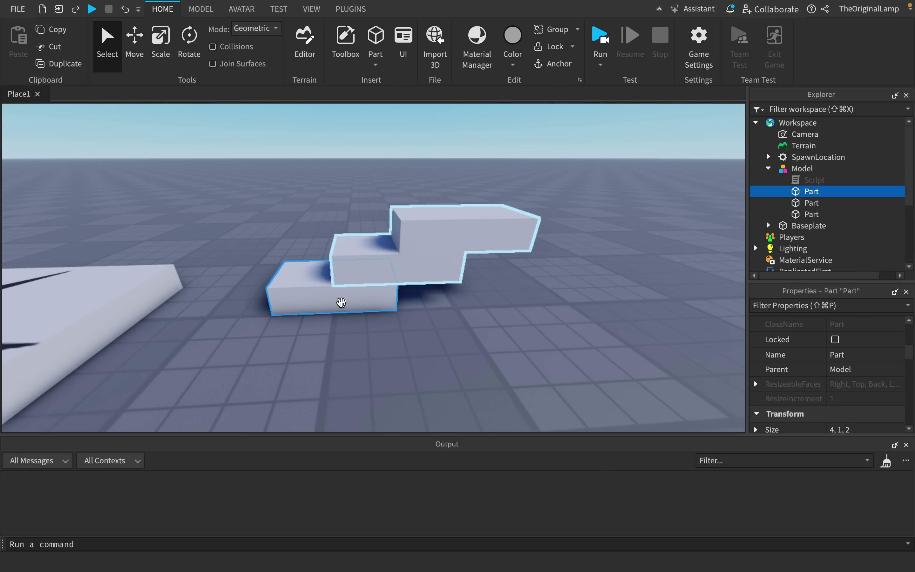
{"action": "left_click", "coordinate": [803, 169]}
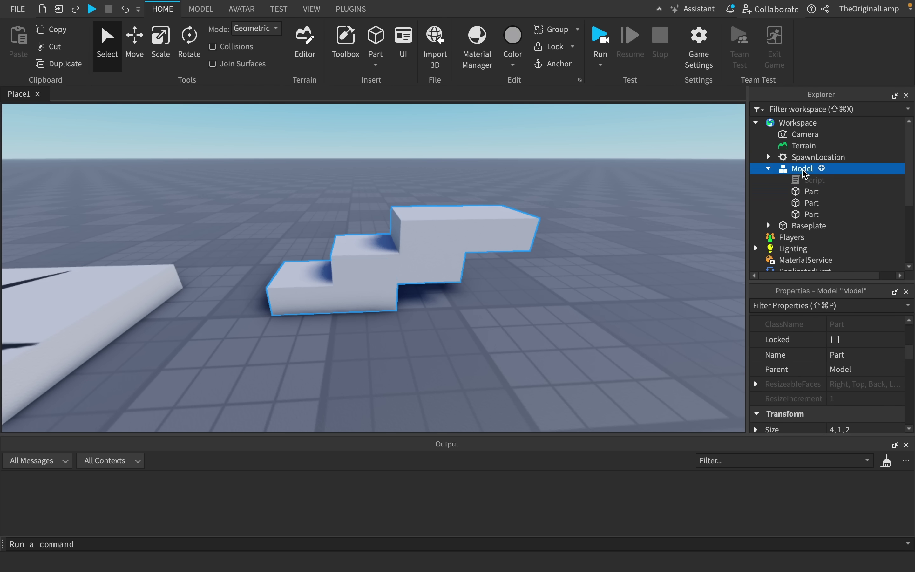
Insert a WeldConstraint into the model's first Part and duplicate it
{"action": "left_click", "coordinate": [828, 191]}
{"action": "type", "text": "wel"}
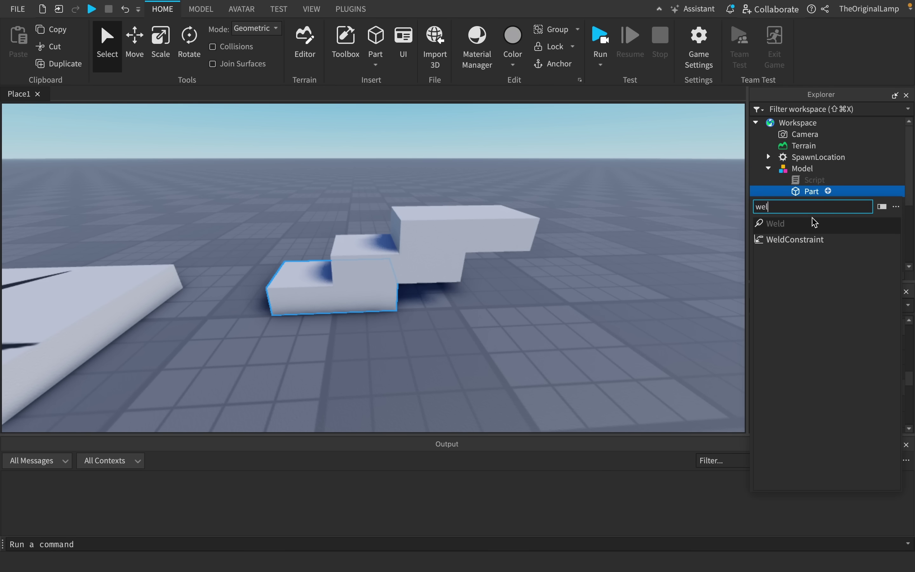
{"action": "left_click", "coordinate": [807, 241]}
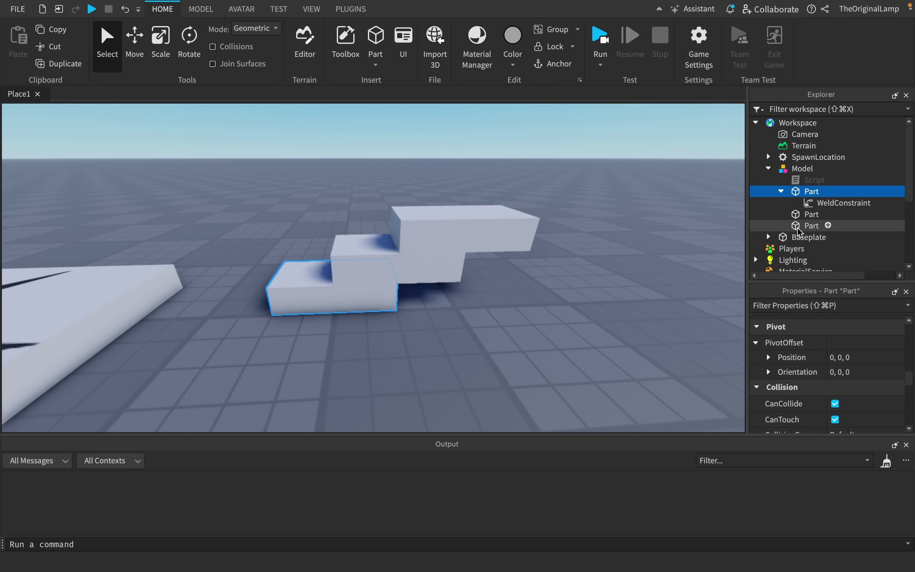
{"action": "left_click", "coordinate": [823, 204]}
{"action": "key", "text": "ctrl+d"}
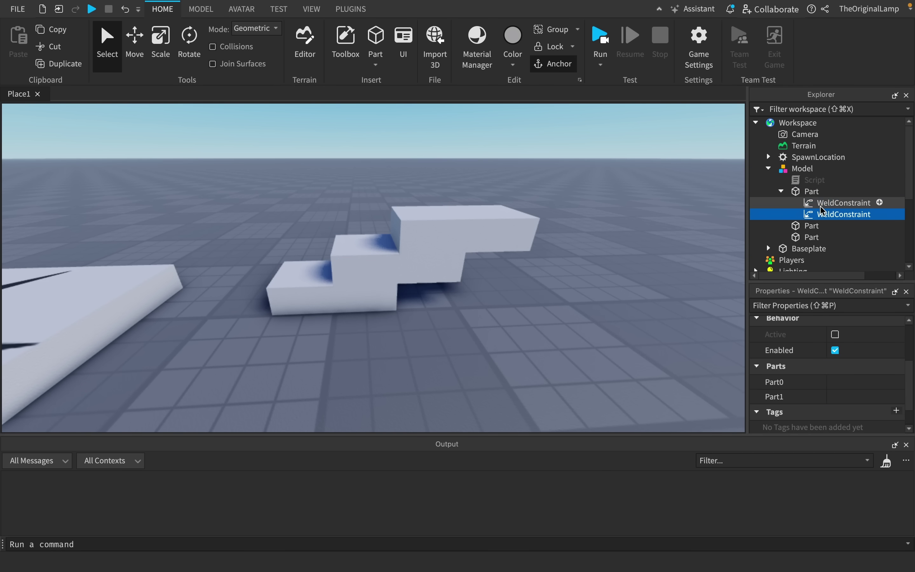
Assign the first Part as Part0 of both WeldConstraints
{"action": "left_click", "coordinate": [823, 205]}
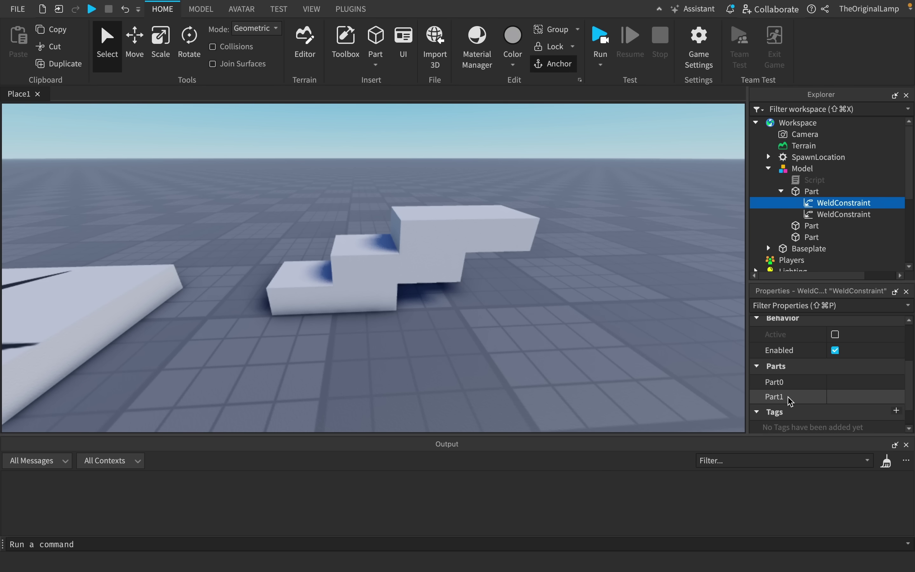
{"action": "left_click", "coordinate": [836, 383]}
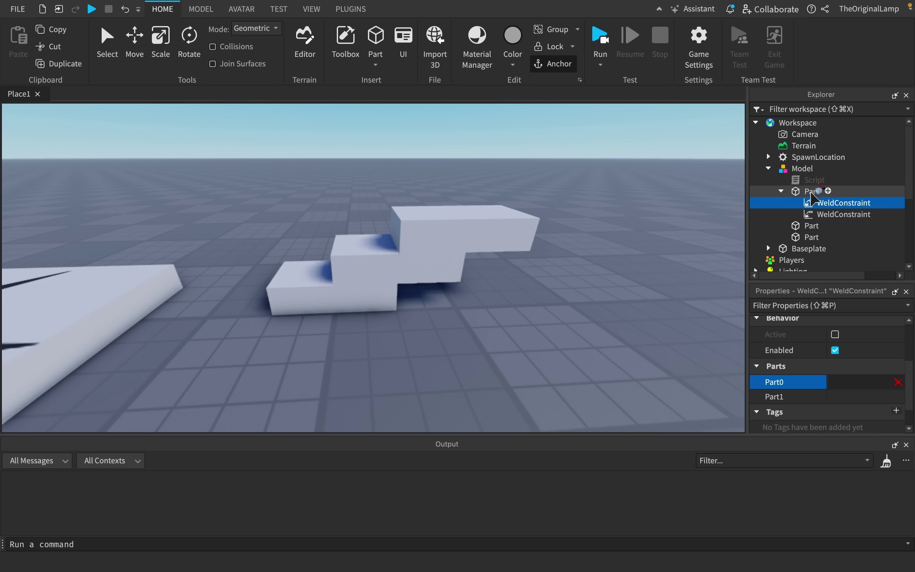
{"action": "left_click", "coordinate": [814, 191]}
{"action": "left_click", "coordinate": [840, 214]}
{"action": "left_click", "coordinate": [848, 381]}
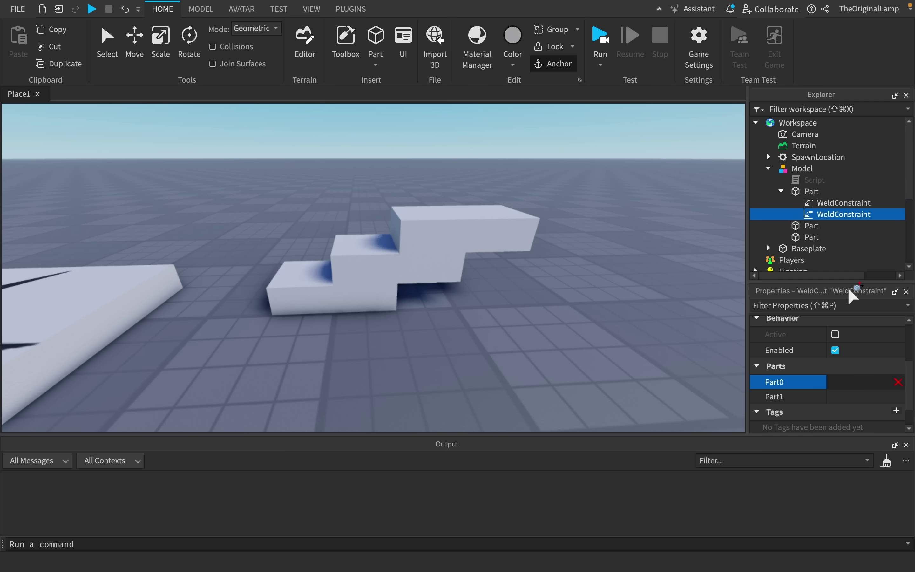
{"action": "left_click", "coordinate": [813, 191]}
Set Part1 of the first WeldConstraint to the second Part and of the other WeldConstraint to the third Part
{"action": "left_click", "coordinate": [820, 203]}
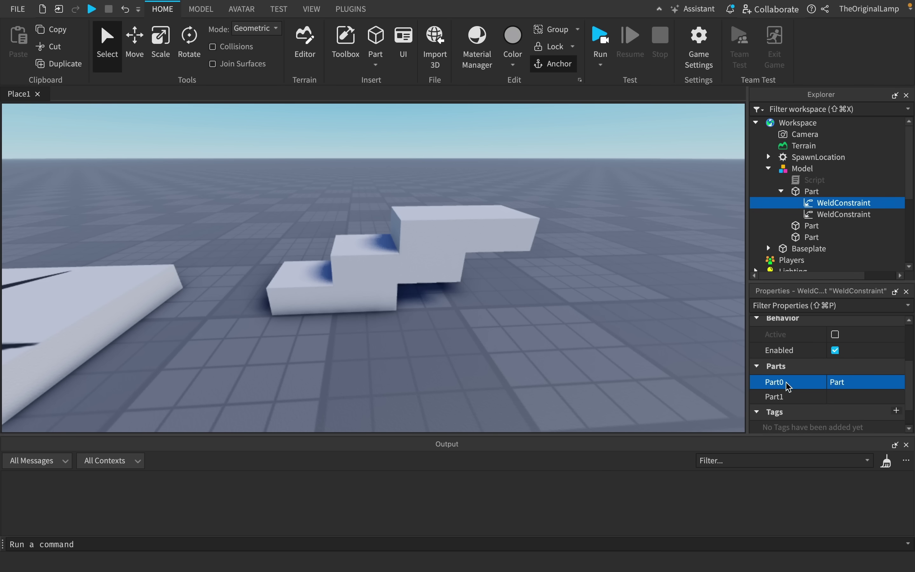
{"action": "left_click", "coordinate": [857, 396]}
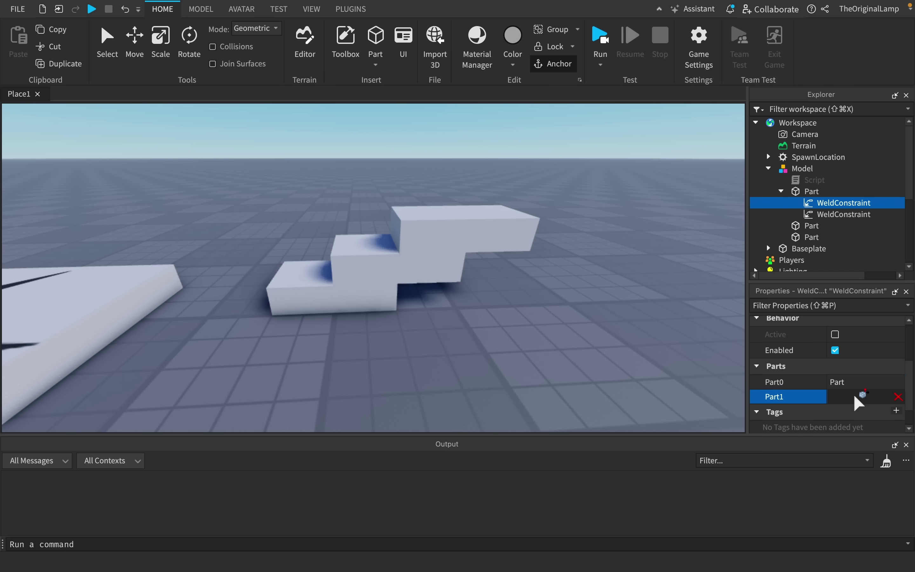
{"action": "left_click", "coordinate": [817, 226]}
{"action": "left_click", "coordinate": [840, 214]}
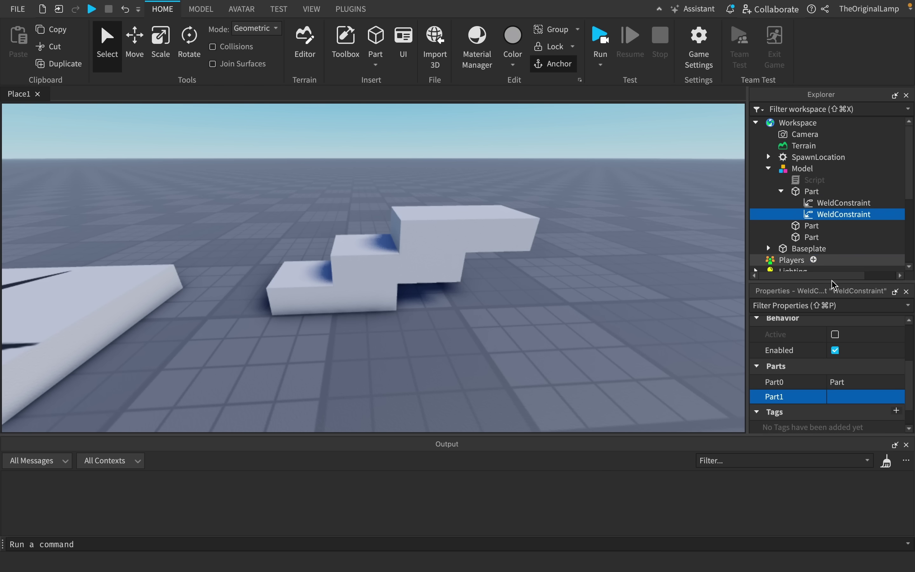
{"action": "left_click", "coordinate": [839, 397]}
{"action": "left_click", "coordinate": [819, 237]}
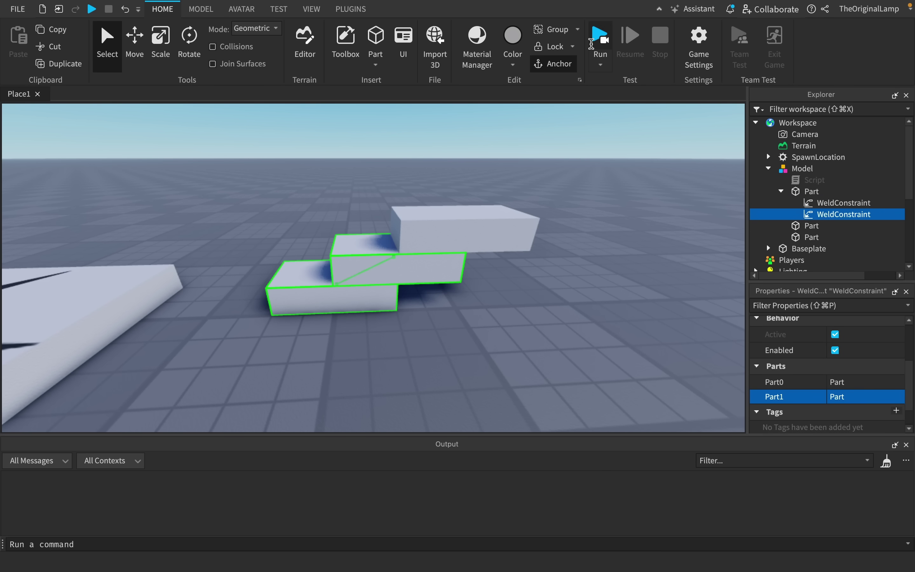
Run and stop the simulation to test the welded parts, and collapse the first Part's contents
{"action": "left_click", "coordinate": [600, 38]}
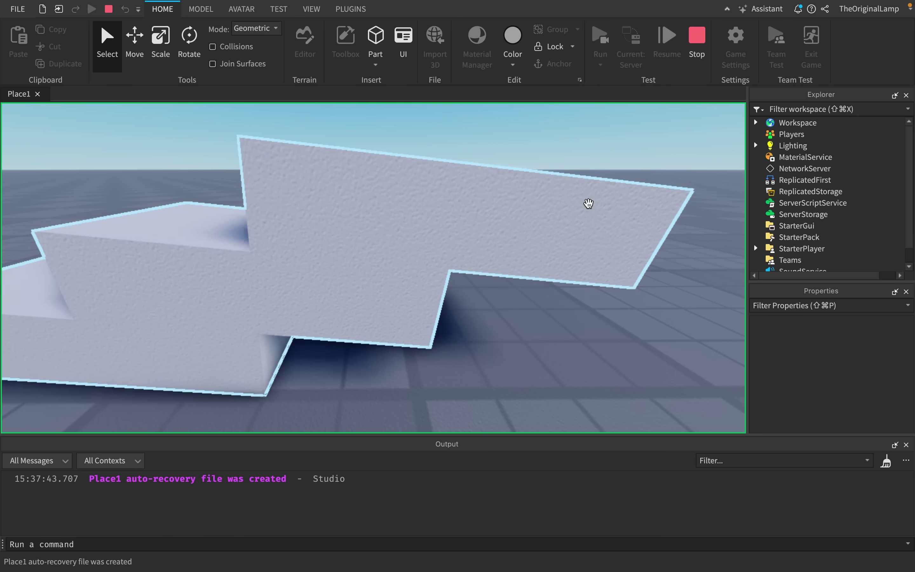
{"action": "left_click", "coordinate": [698, 60]}
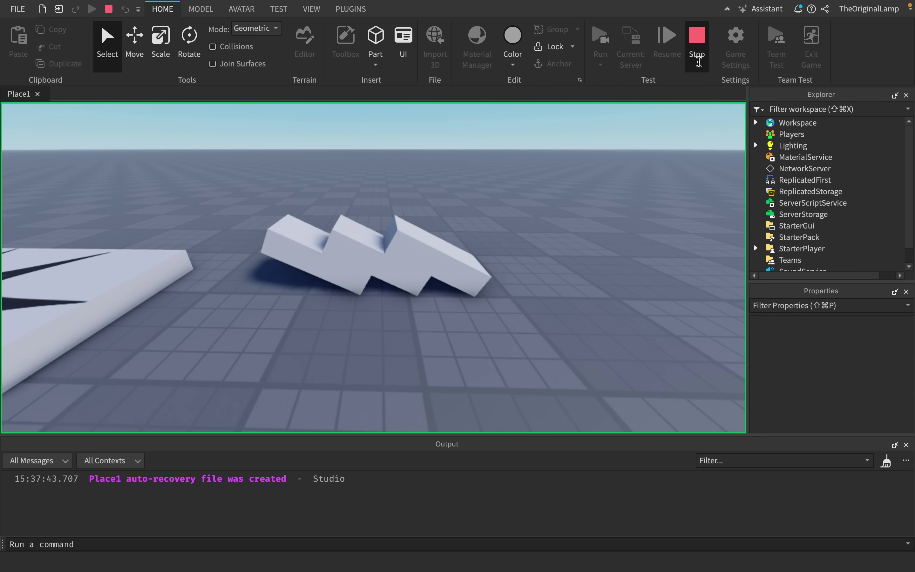
{"action": "left_click", "coordinate": [781, 192]}
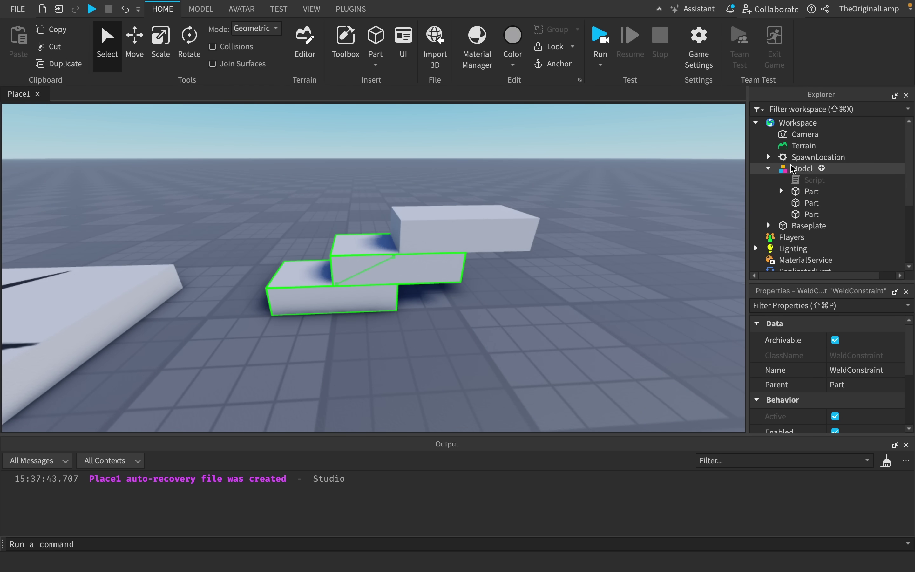
Select the whole model, and then all three Parts inside it
{"action": "left_click", "coordinate": [792, 169]}
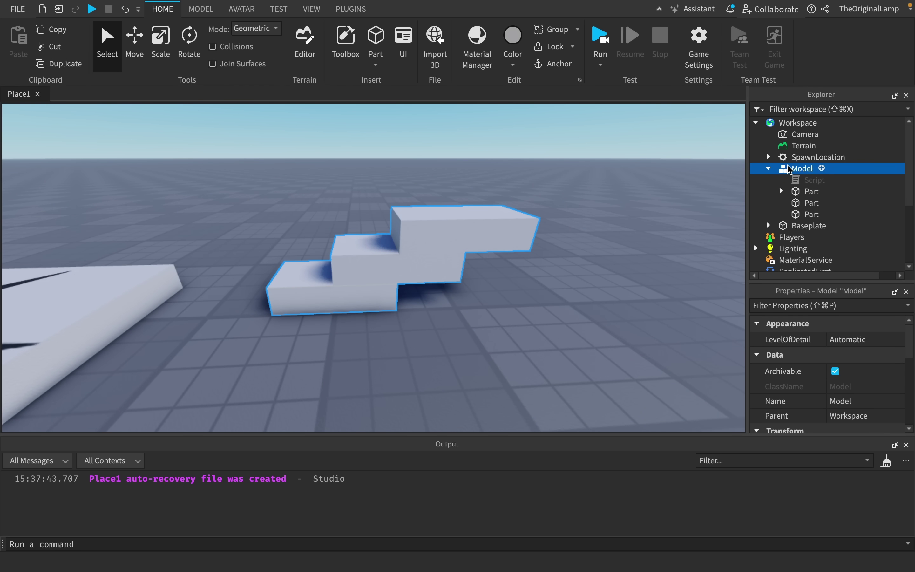
{"action": "left_click", "coordinate": [812, 191]}
{"action": "left_click", "coordinate": [812, 215], "text": "shift"}
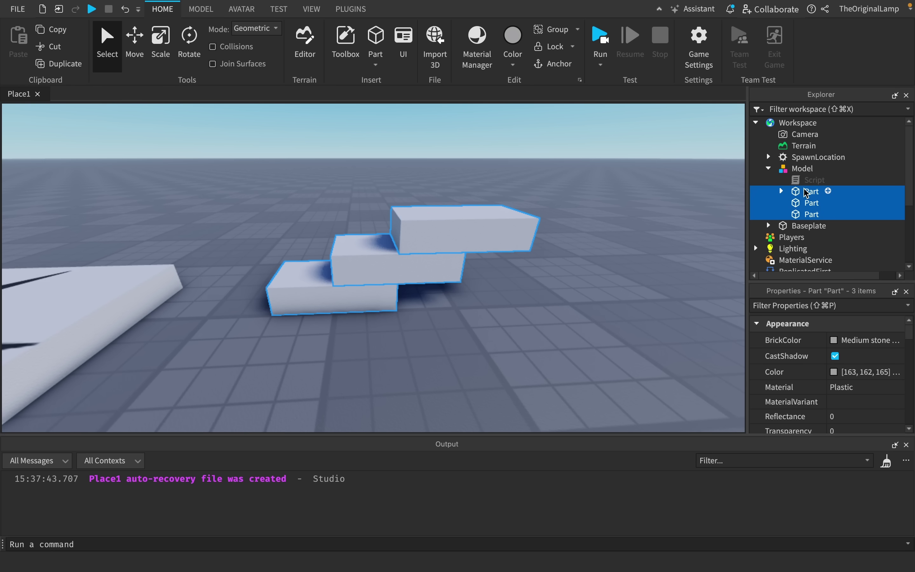
Insert a Folder into Workspace and select parts of the model
{"action": "left_click", "coordinate": [834, 123]}
{"action": "left_click", "coordinate": [827, 123]}
{"action": "type", "text": "fold"}
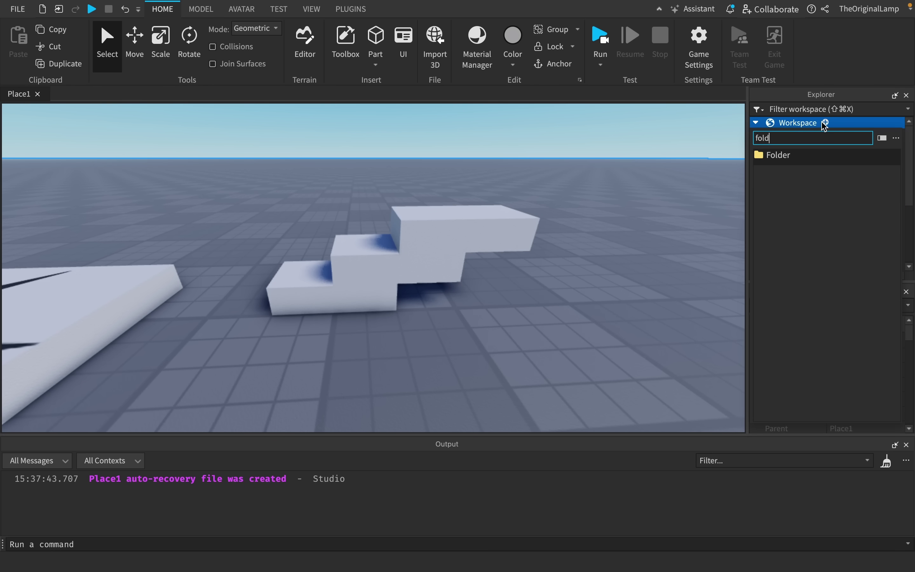
{"action": "left_click", "coordinate": [779, 155]}
{"action": "left_click", "coordinate": [802, 205]}
{"action": "left_click", "coordinate": [801, 216], "text": "shift"}
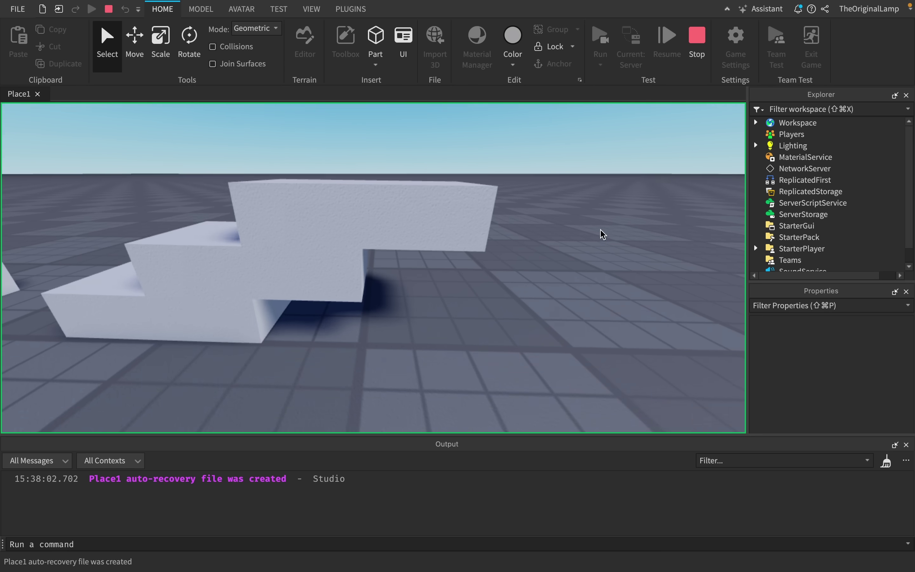
View the welded model from different angles while the simulation runs
{"action": "right_click_drag", "start_coordinate": [601, 229], "coordinate": [599, 229]}
{"action": "key", "text": "s"}
{"action": "key", "text": "w"}
{"action": "key", "text": "a"}
{"action": "key", "text": "w"}
{"action": "key", "text": "s"}
{"action": "key", "text": "a"}
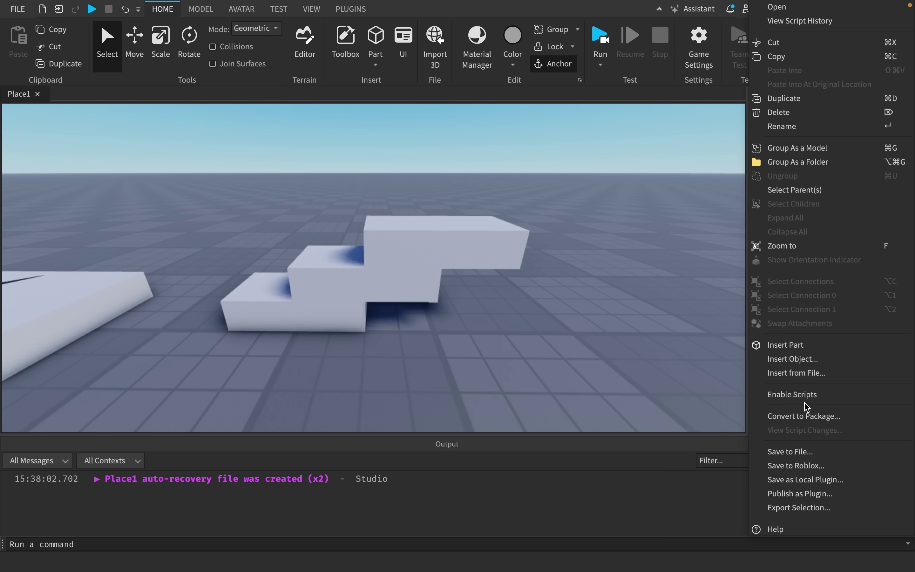
Enable the model's script and anchor its three Parts
{"action": "left_click", "coordinate": [804, 401]}
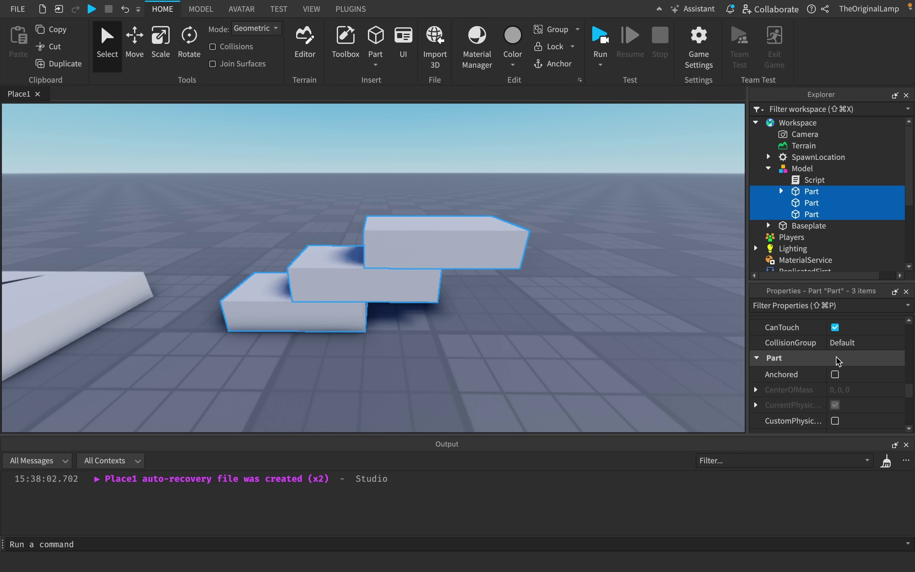
{"action": "left_click", "coordinate": [836, 374]}
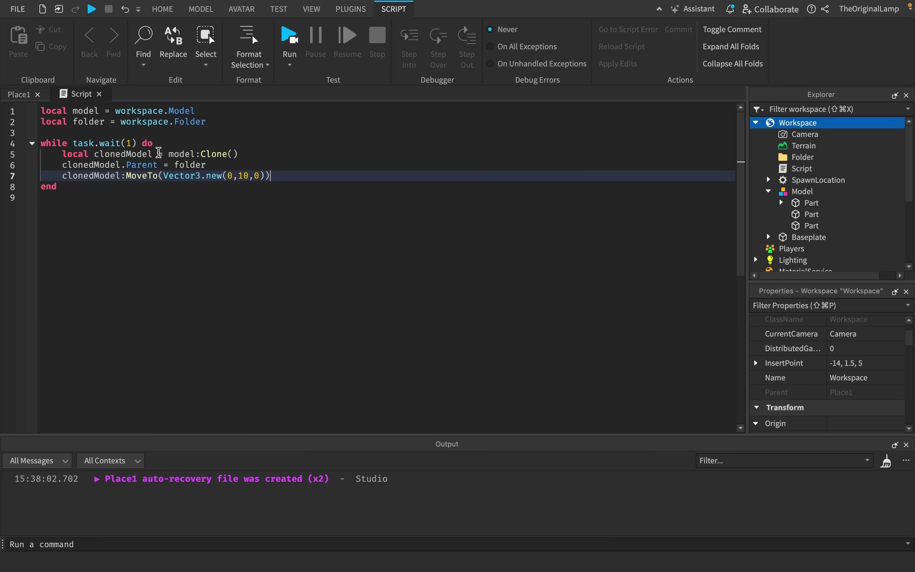
Review the cloning script's task.wait(1) loop and MoveTo vector against the model, and return to the Place1 3D view
{"action": "left_click_drag", "start_coordinate": [73, 143], "coordinate": [136, 143]}
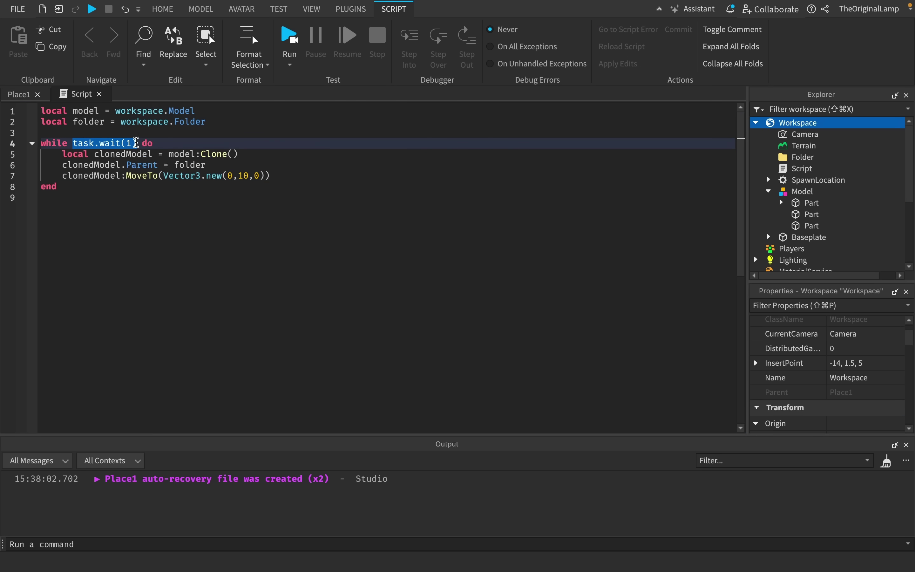
{"action": "left_click", "coordinate": [140, 142]}
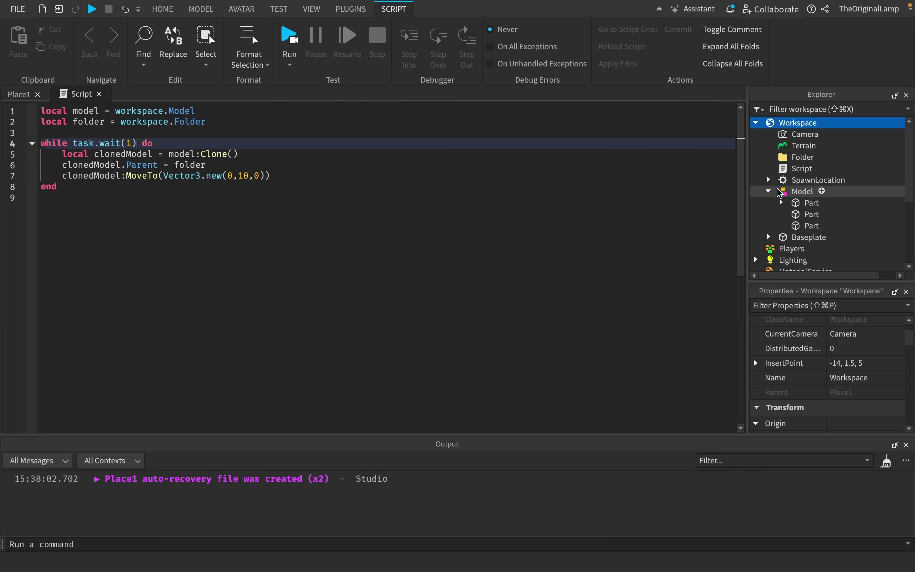
{"action": "left_click", "coordinate": [796, 193]}
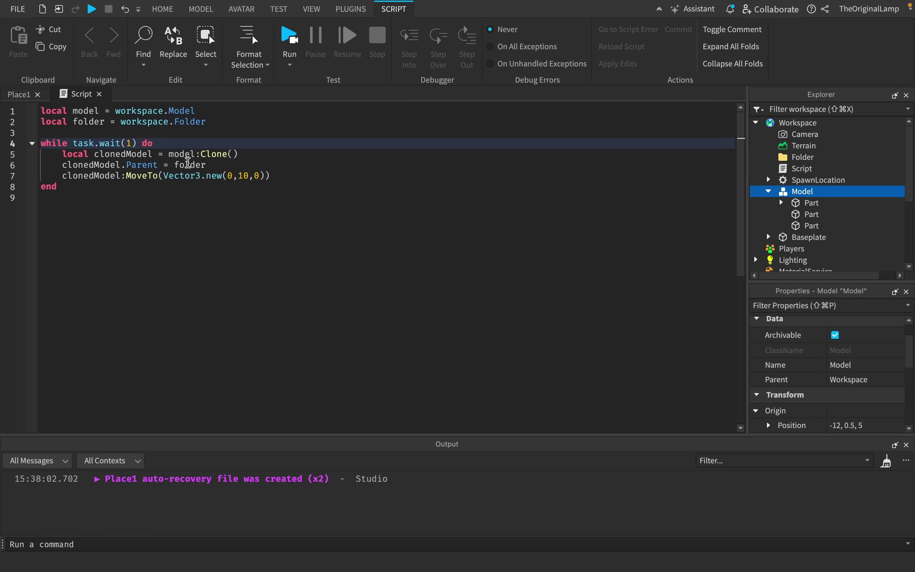
{"action": "left_click_drag", "start_coordinate": [163, 175], "coordinate": [225, 176]}
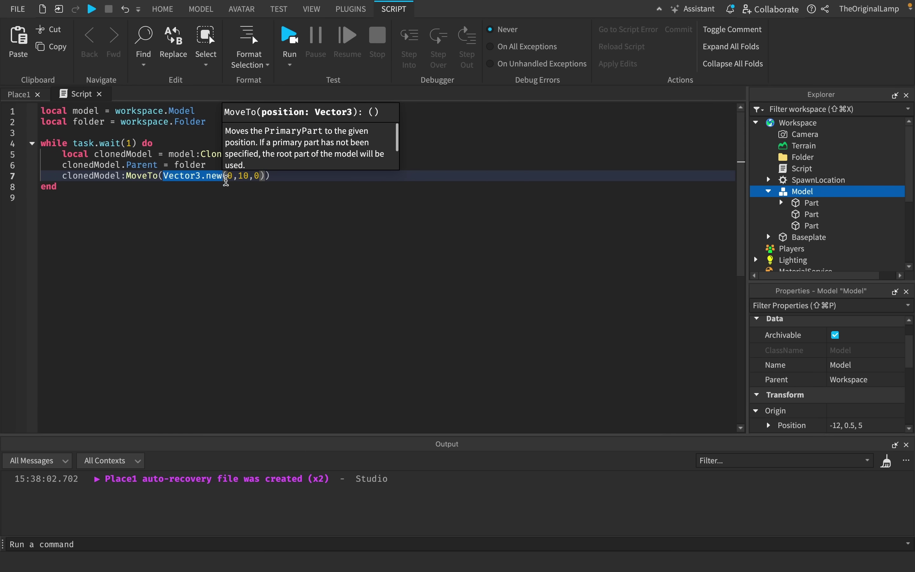
{"action": "left_click", "coordinate": [19, 93]}
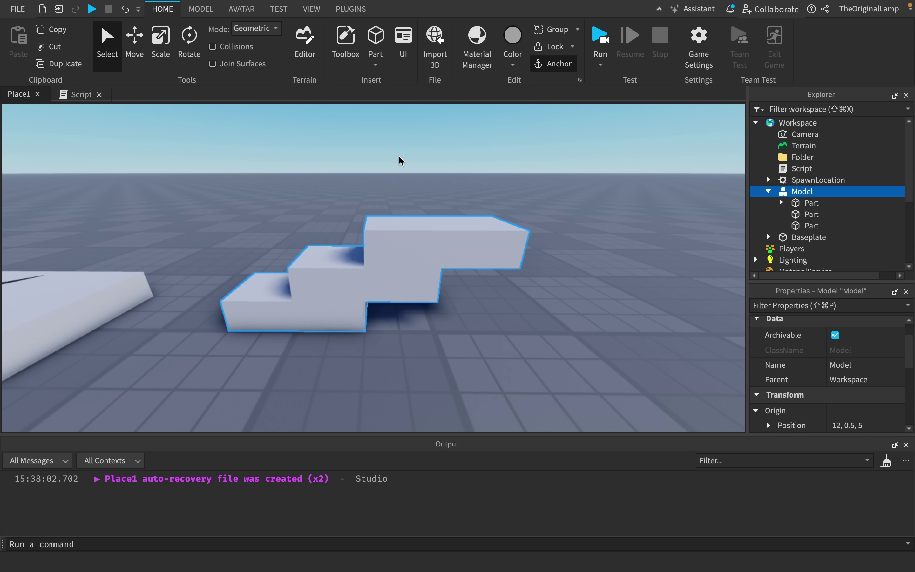
Run the simulation and watch the cloned models stack up above the spawn location from different distances
{"action": "scroll", "coordinate": [400, 160], "scroll_direction": "down", "scroll_amount": 5}
{"action": "scroll", "coordinate": [469, 250], "scroll_direction": "up", "scroll_amount": 3}
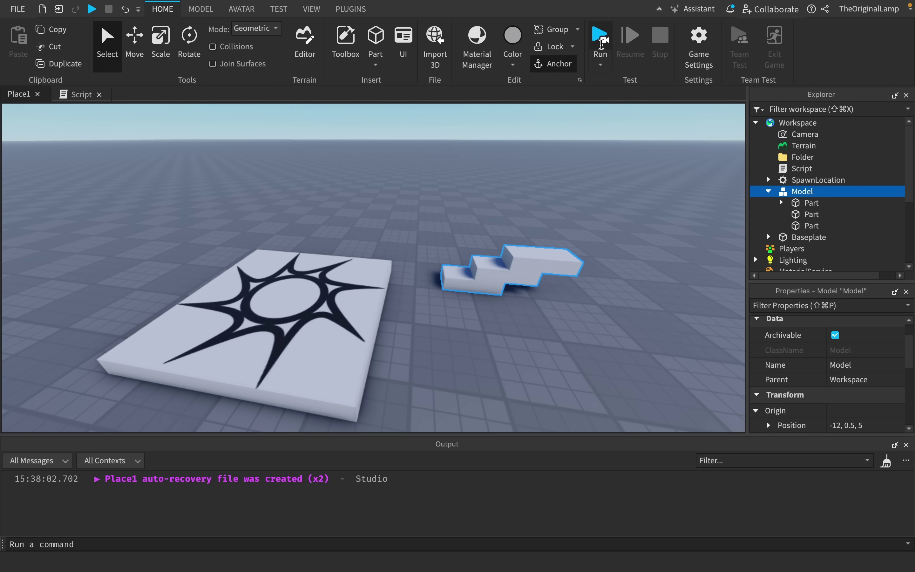
{"action": "left_click", "coordinate": [601, 42]}
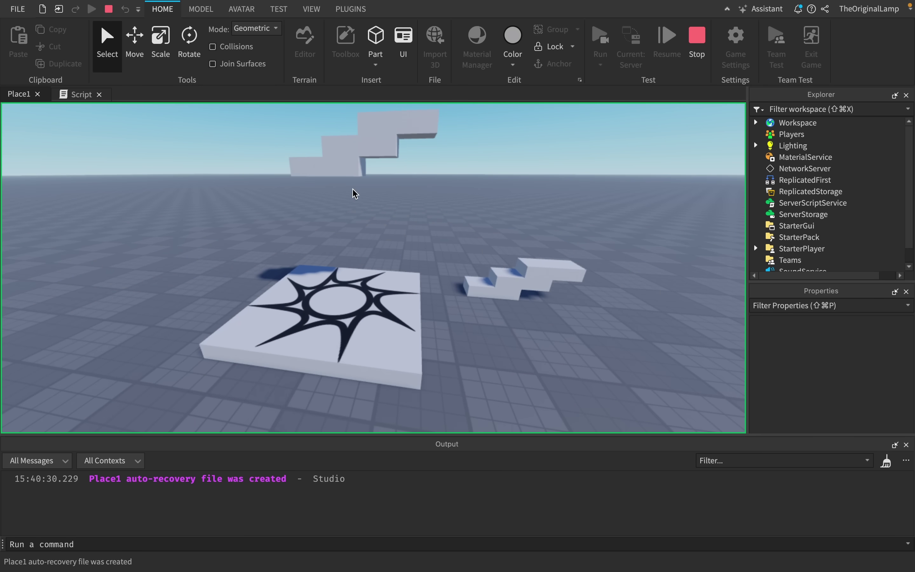
{"action": "scroll", "coordinate": [358, 186], "scroll_direction": "down", "scroll_amount": 3}
{"action": "scroll", "coordinate": [400, 197], "scroll_direction": "down", "scroll_amount": 3}
{"action": "scroll", "coordinate": [400, 196], "scroll_direction": "up", "scroll_amount": 6}
{"action": "right_click_drag", "start_coordinate": [400, 197], "coordinate": [398, 196]}
{"action": "scroll", "coordinate": [400, 195], "scroll_direction": "down", "scroll_amount": 5}
{"action": "scroll", "coordinate": [398, 197], "scroll_direction": "up", "scroll_amount": 4}
{"action": "scroll", "coordinate": [395, 196], "scroll_direction": "down", "scroll_amount": 3}
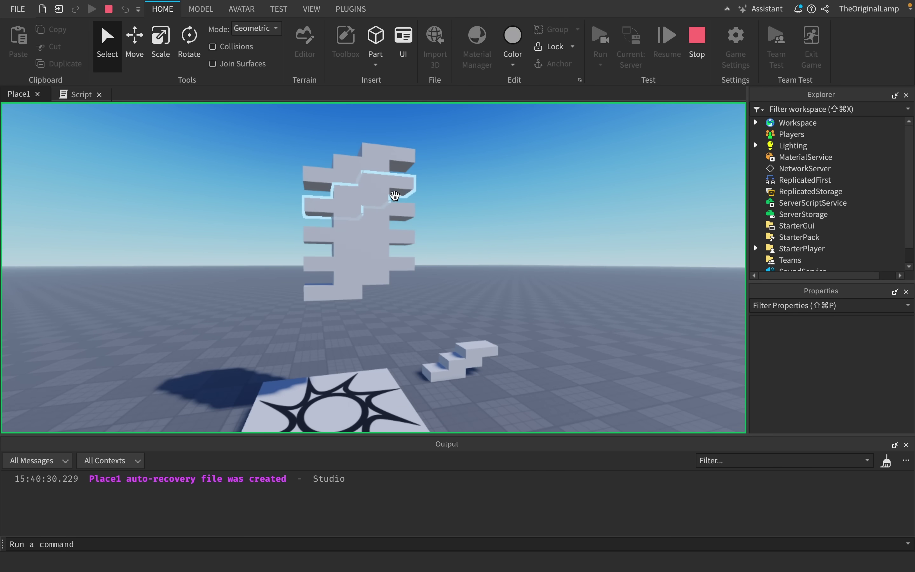
{"action": "scroll", "coordinate": [394, 196], "scroll_direction": "down", "scroll_amount": 2}
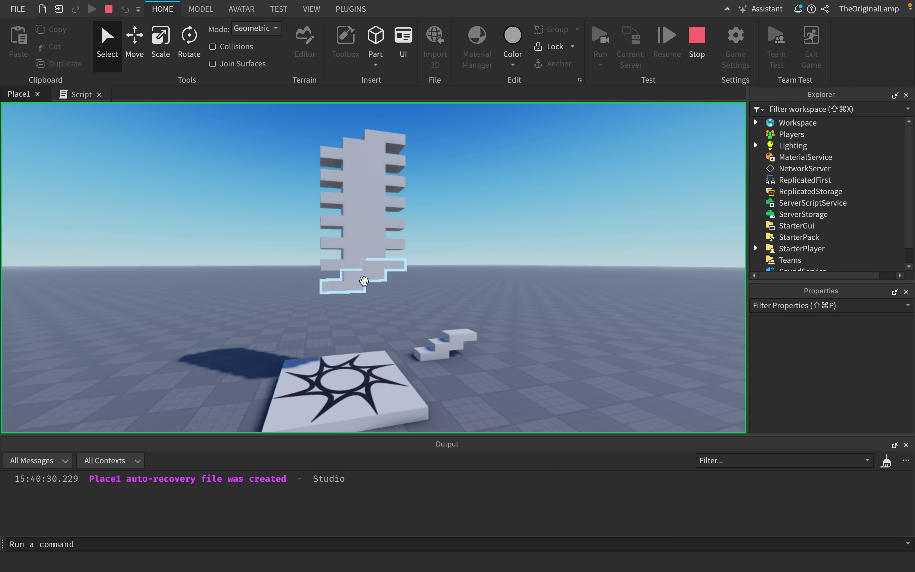
{"action": "scroll", "coordinate": [478, 282], "scroll_direction": "down", "scroll_amount": 4}
{"action": "scroll", "coordinate": [478, 282], "scroll_direction": "up", "scroll_amount": 4}
{"action": "right_click_drag", "start_coordinate": [478, 282], "coordinate": [480, 286]}
{"action": "scroll", "coordinate": [478, 282], "scroll_direction": "down", "scroll_amount": 3}
{"action": "scroll", "coordinate": [477, 282], "scroll_direction": "up", "scroll_amount": 4}
{"action": "scroll", "coordinate": [475, 281], "scroll_direction": "down", "scroll_amount": 3}
Review the Vector3.new(0,10,0) argument of the script's MoveTo call and return to the Place1 3D view
{"action": "left_click", "coordinate": [83, 97]}
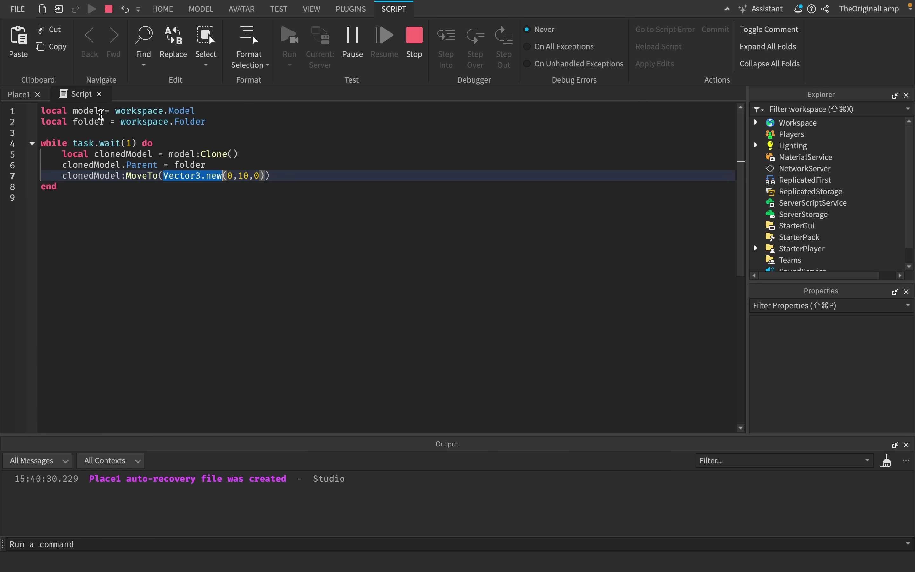
{"action": "mouse_move", "coordinate": [163, 176]}
{"action": "left_mouse_down"}
{"action": "mouse_move", "coordinate": [264, 179]}
{"action": "mouse_move", "coordinate": [168, 172]}
{"action": "left_mouse_up"}
{"action": "left_click", "coordinate": [264, 178]}
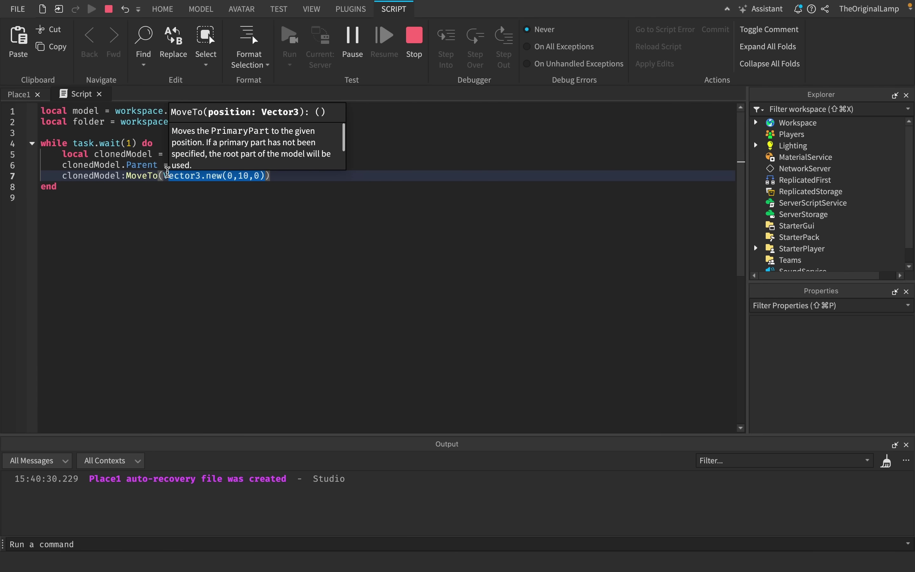
{"action": "left_click", "coordinate": [21, 95]}
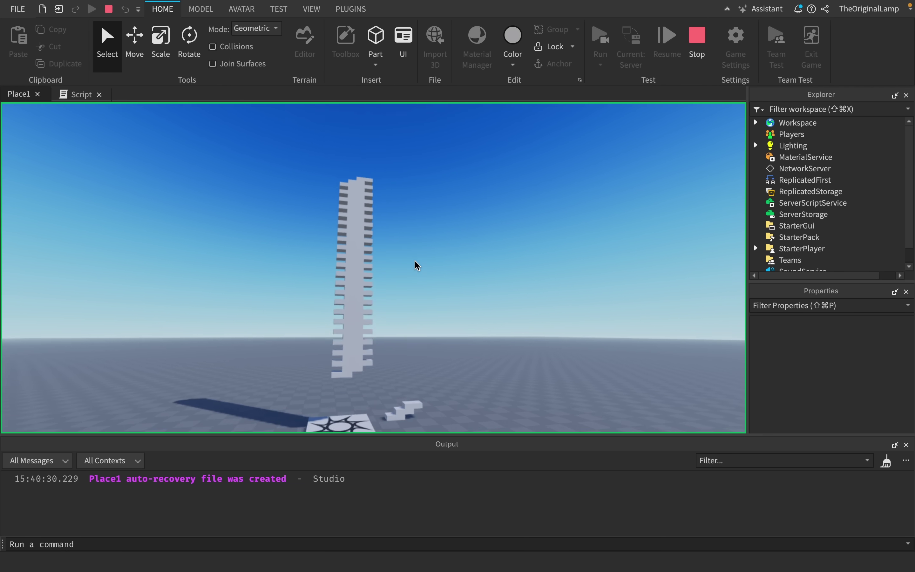
Select one of the cloned models in the tower and inspect its WorldPivot position in the properties
{"action": "right_click_drag", "start_coordinate": [415, 261], "coordinate": [415, 261]}
{"action": "key", "text": "s"}
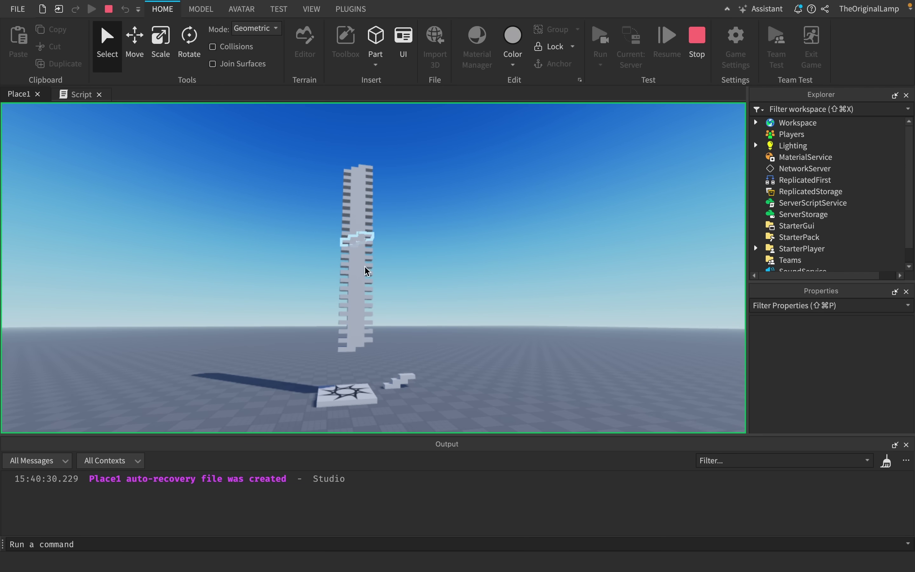
{"action": "left_click", "coordinate": [356, 210]}
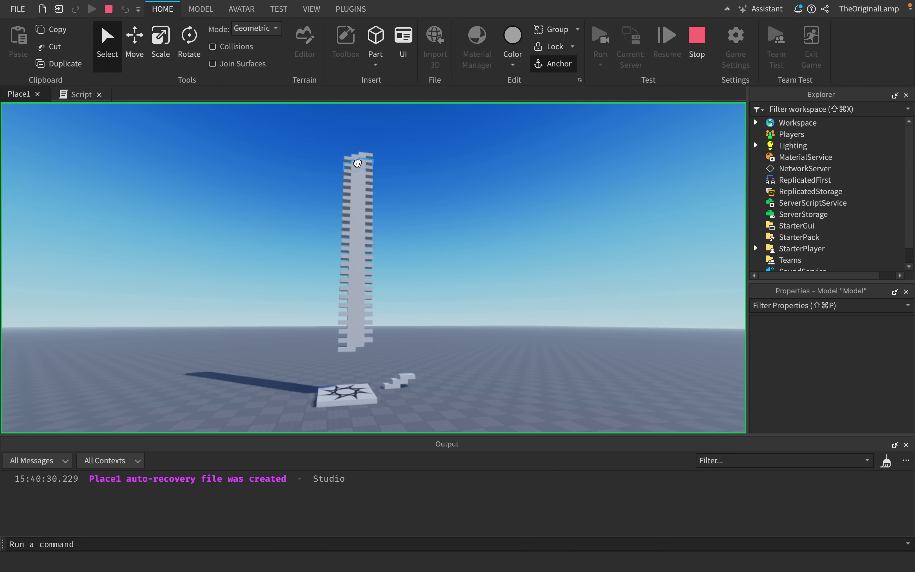
{"action": "scroll", "coordinate": [874, 378], "scroll_direction": "down", "scroll_amount": 3}
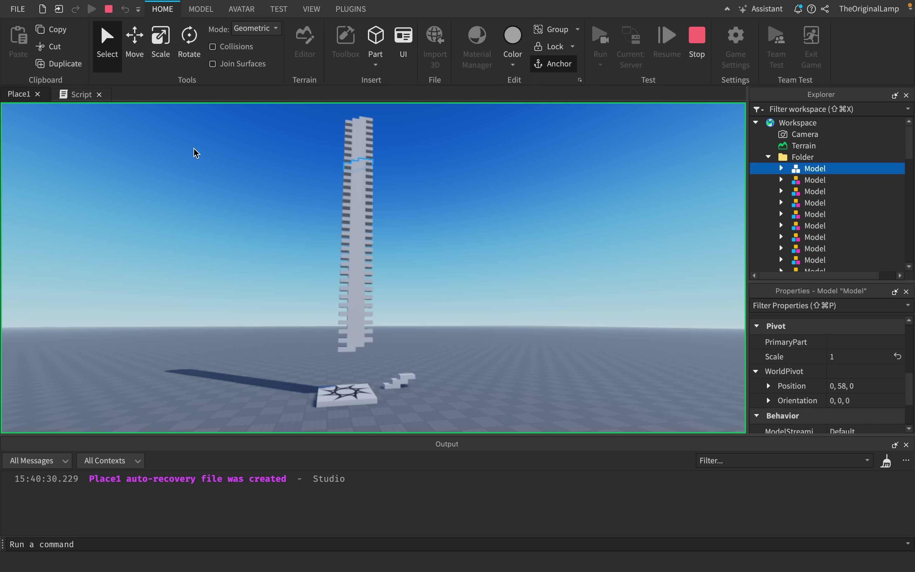
Check the Y component of the MoveTo vector in the script, and stop the simulation
{"action": "left_click", "coordinate": [74, 95]}
{"action": "left_click", "coordinate": [239, 176]}
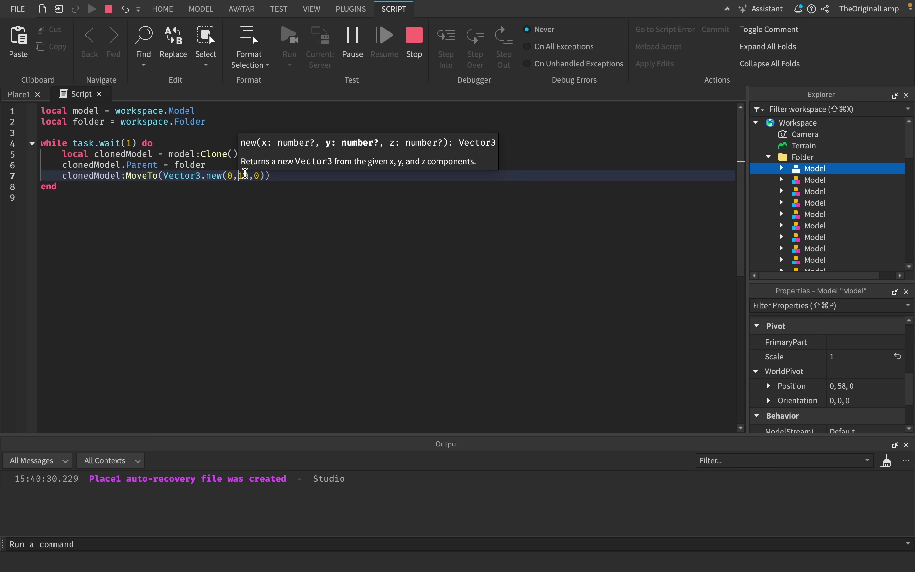
{"action": "left_click", "coordinate": [19, 94]}
{"action": "key", "text": "shift+F5"}
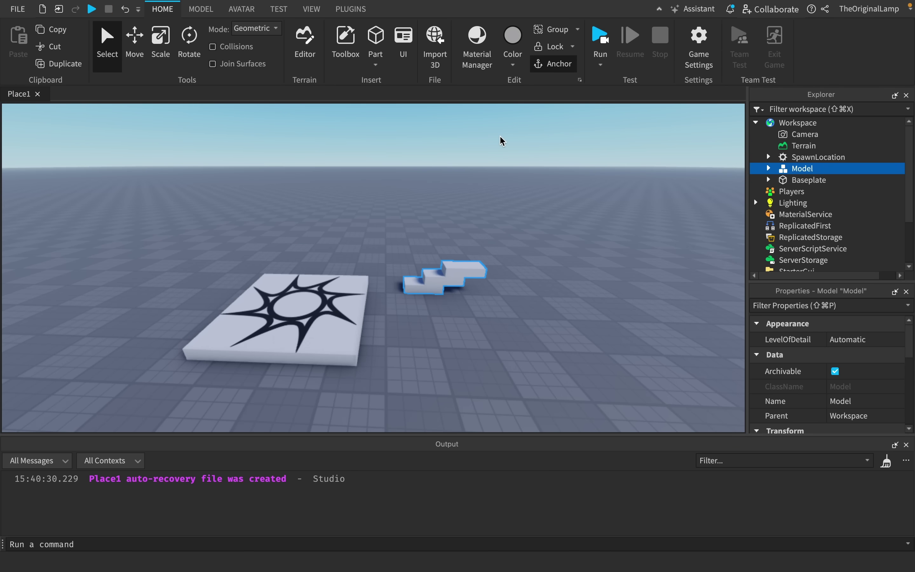
Start a Play test with a character and walk it off the spawn location onto the baseplate
{"action": "right_click_drag", "start_coordinate": [500, 136], "coordinate": [500, 137]}
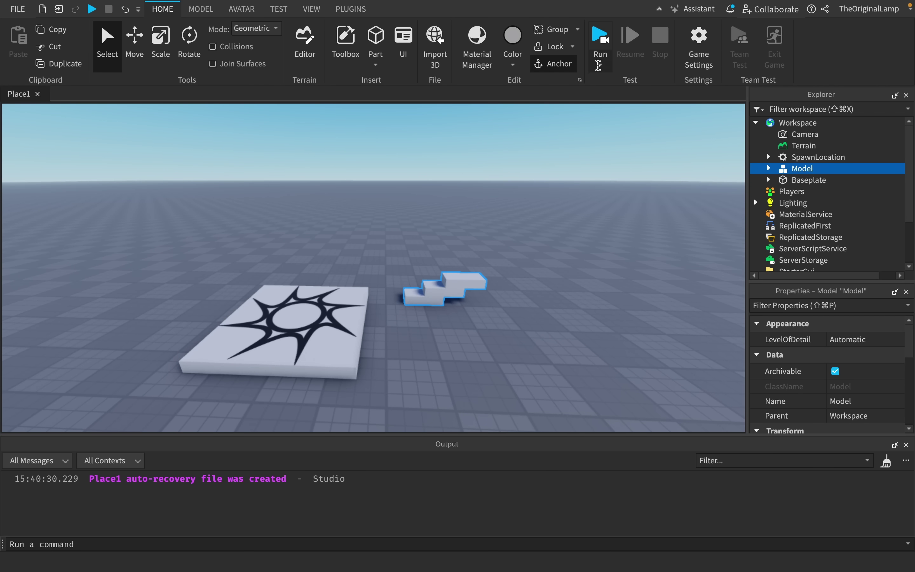
{"action": "left_click", "coordinate": [599, 66]}
{"action": "left_click", "coordinate": [605, 77]}
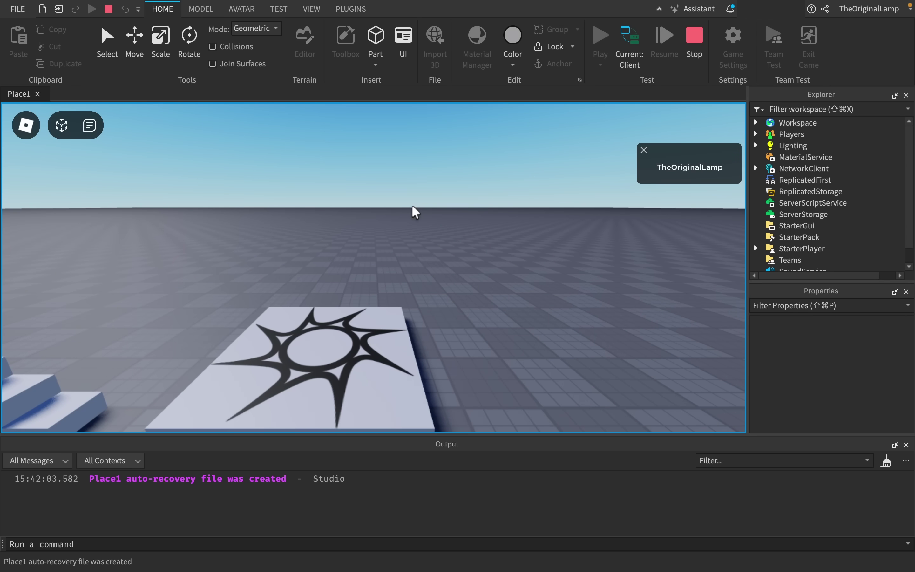
{"action": "right_click_drag", "start_coordinate": [411, 248], "coordinate": [410, 247]}
{"action": "right_click_drag", "start_coordinate": [510, 234], "coordinate": [510, 234]}
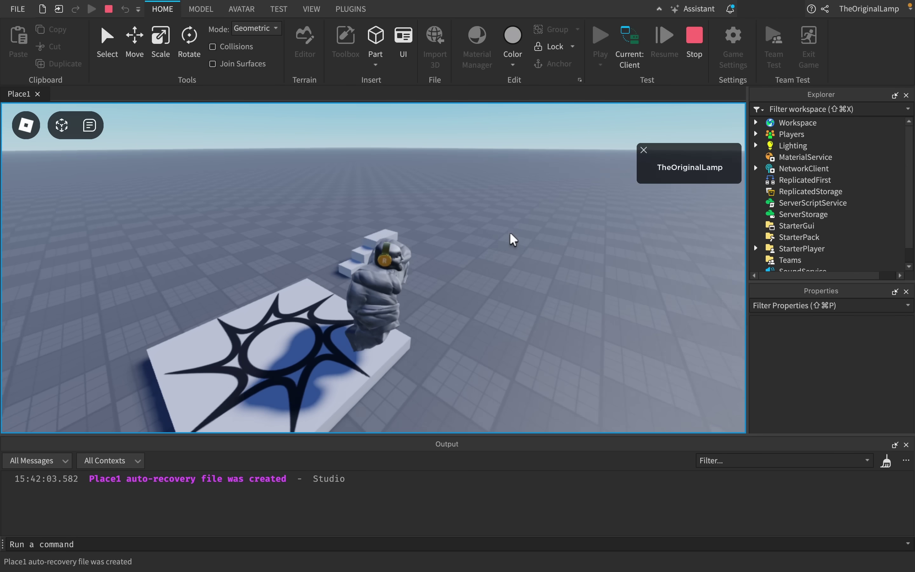
{"action": "key", "text": "d"}
{"action": "key", "text": "s"}
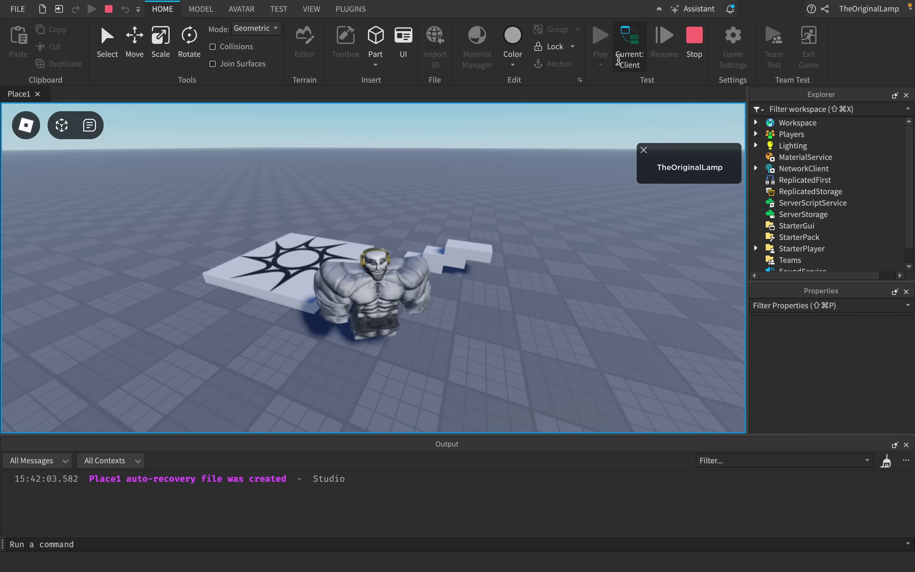
Switch the play test to the server view, look around the character and model, and switch back to the client view
{"action": "left_click", "coordinate": [630, 42]}
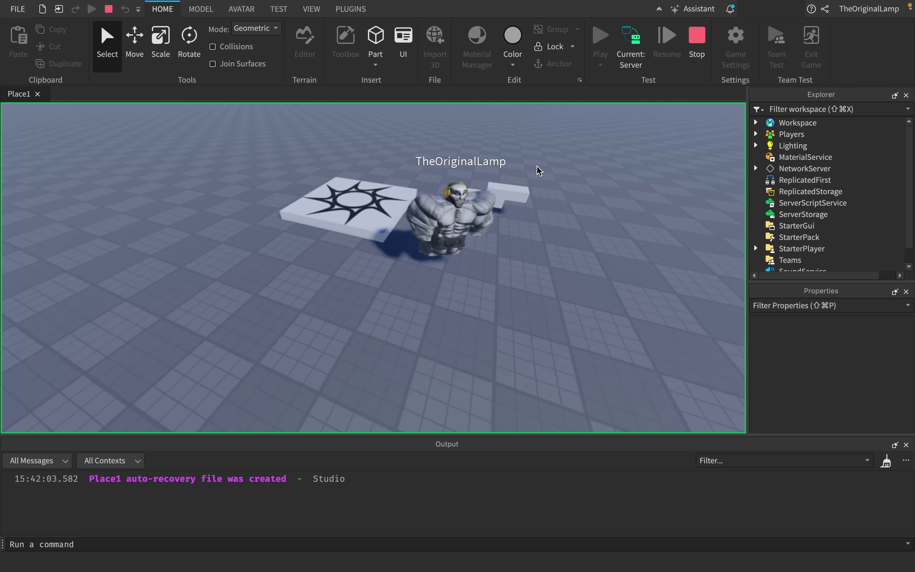
{"action": "key", "text": "w"}
{"action": "right_click_drag", "start_coordinate": [537, 166], "coordinate": [537, 167]}
{"action": "key", "text": "s"}
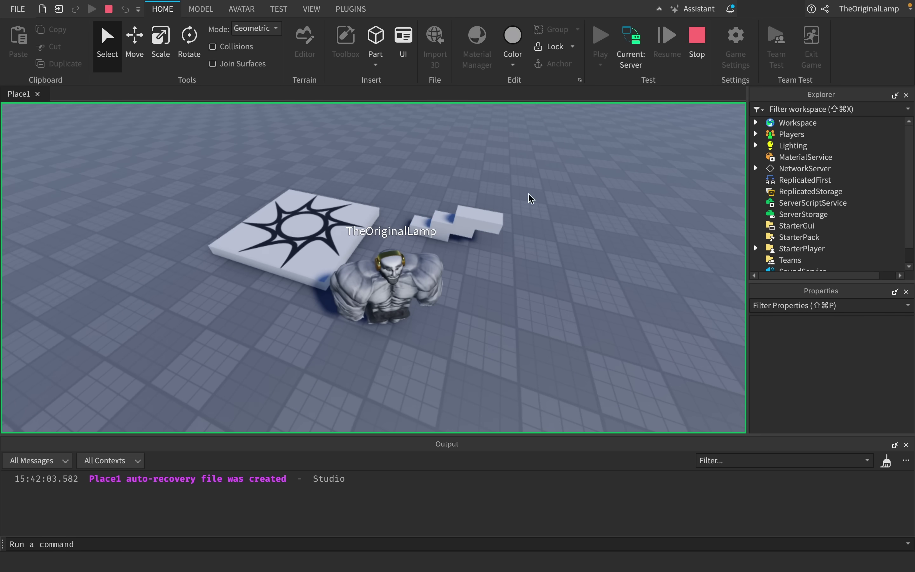
{"action": "left_click", "coordinate": [631, 60]}
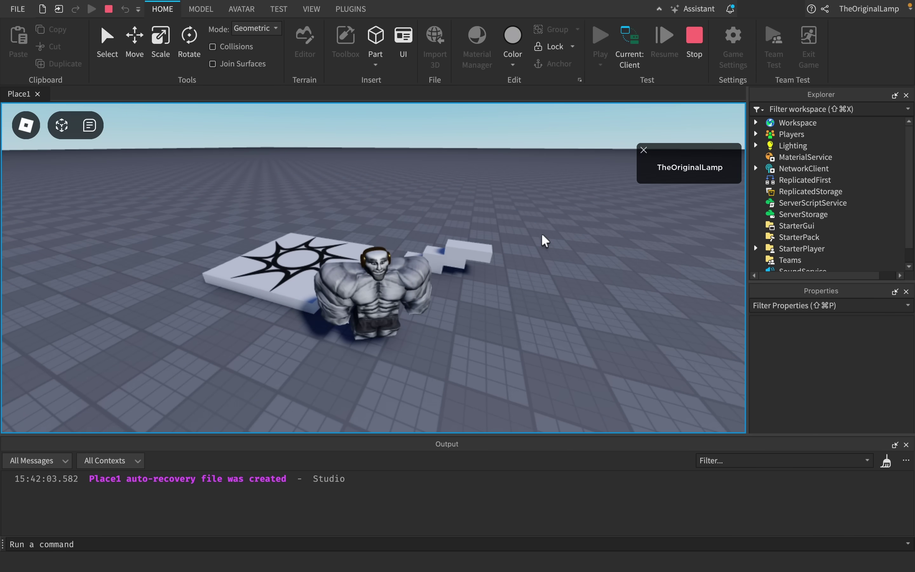
Examine the character and model closely in the client view and compare them with the server view again
{"action": "right_click_drag", "start_coordinate": [541, 236], "coordinate": [541, 236]}
{"action": "scroll", "coordinate": [542, 235], "scroll_direction": "up", "scroll_amount": 3}
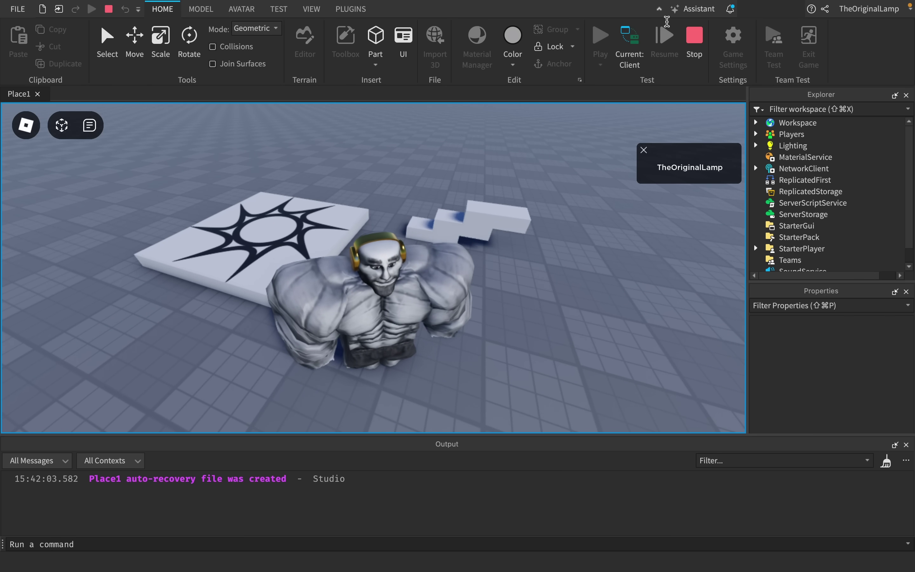
{"action": "left_click", "coordinate": [630, 57]}
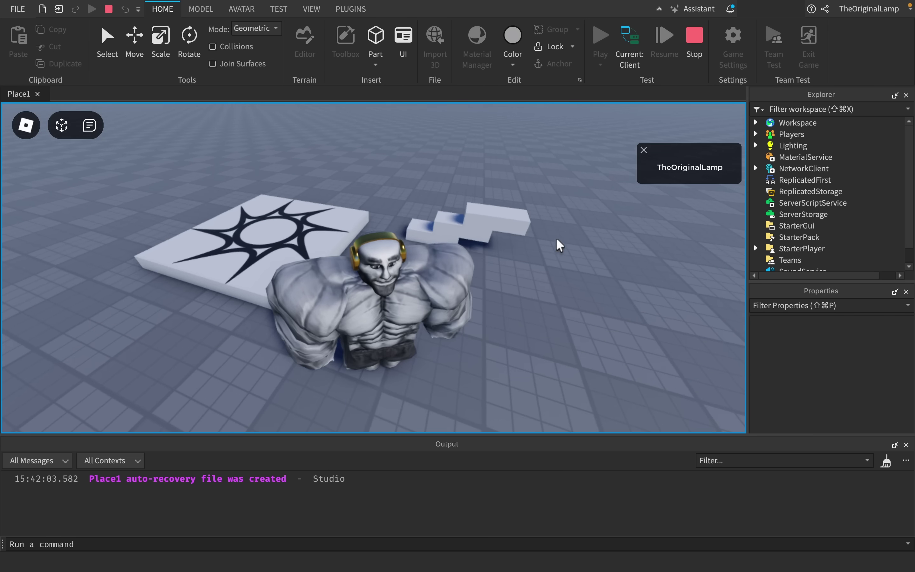
{"action": "right_click_drag", "start_coordinate": [555, 238], "coordinate": [555, 239]}
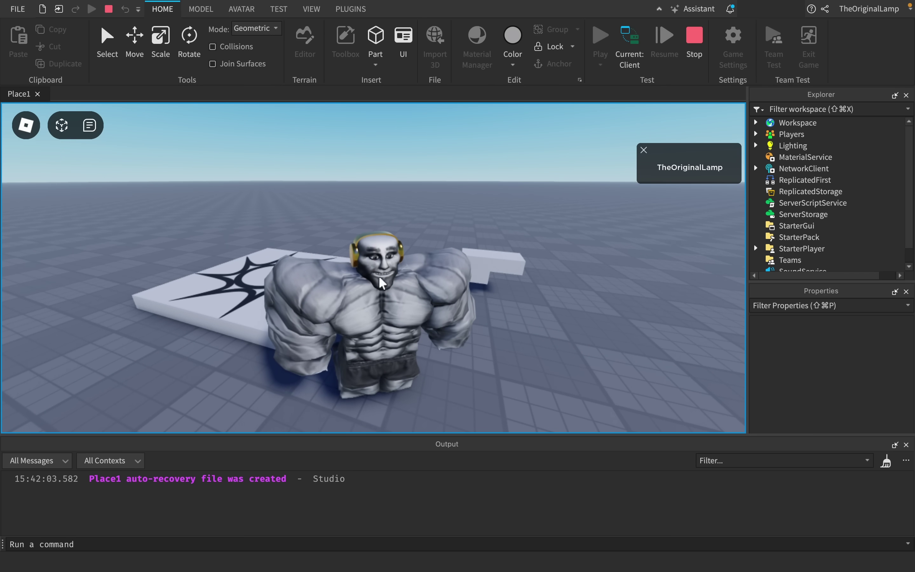
{"action": "scroll", "coordinate": [439, 297], "scroll_direction": "down", "scroll_amount": 5}
{"action": "left_click", "coordinate": [629, 57]}
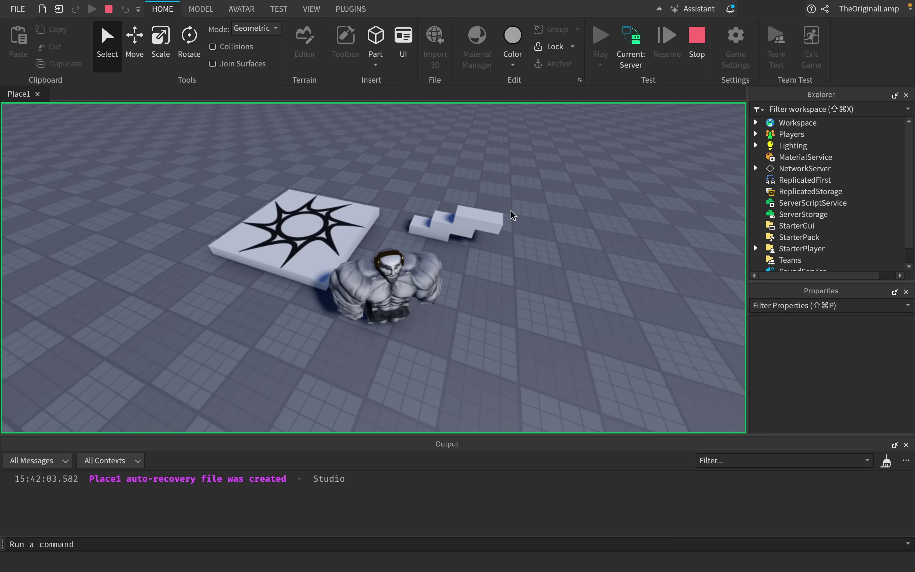
{"action": "left_click", "coordinate": [631, 53]}
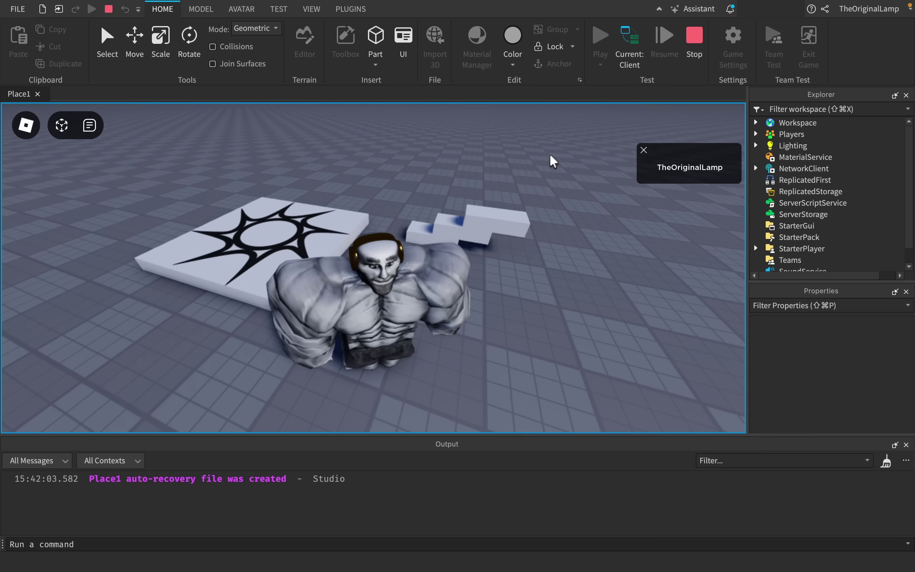
Expand Workspace in the client view and delete the Model from it
{"action": "left_click", "coordinate": [756, 125]}
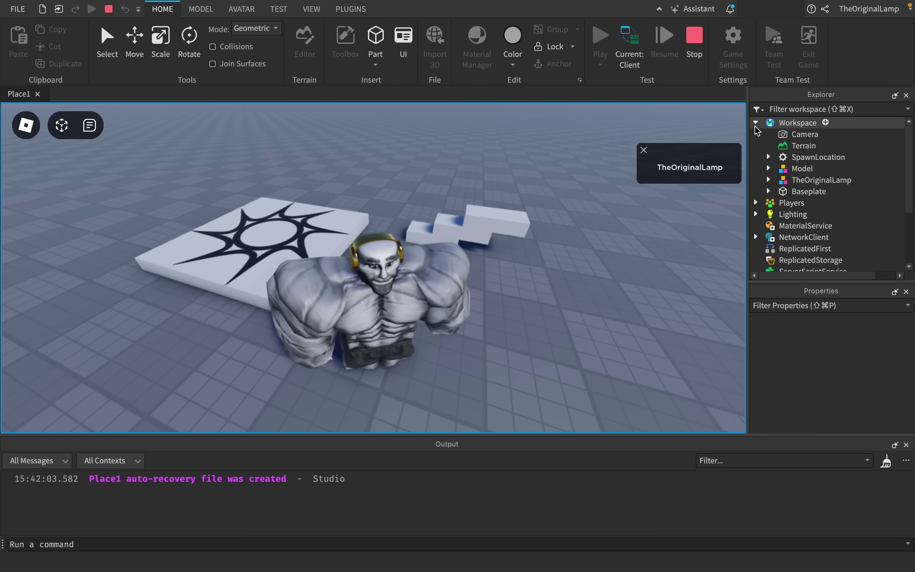
{"action": "left_click", "coordinate": [802, 168]}
{"action": "key", "text": "Delete"}
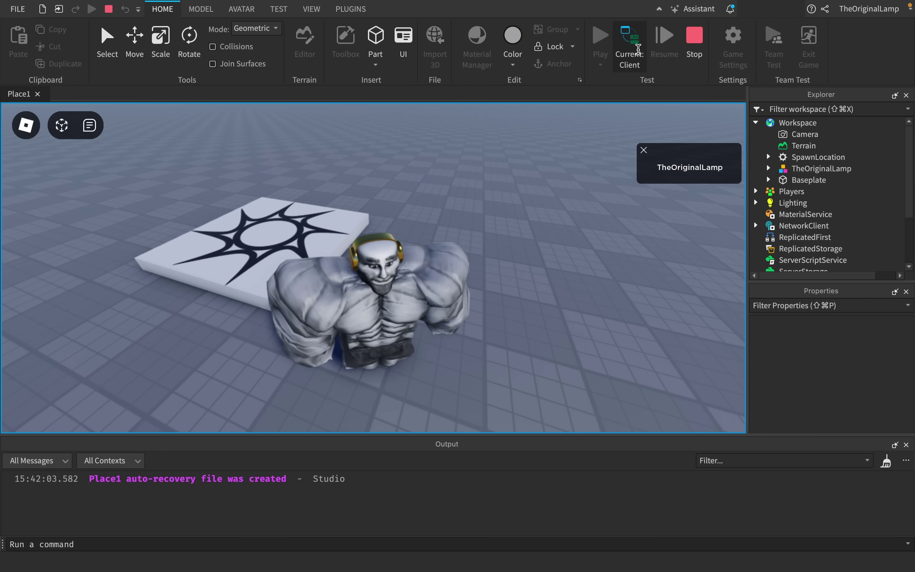
Select the Model in the server view to compare it with the client view, and stop the play test
{"action": "left_click", "coordinate": [638, 50]}
{"action": "left_click", "coordinate": [456, 226]}
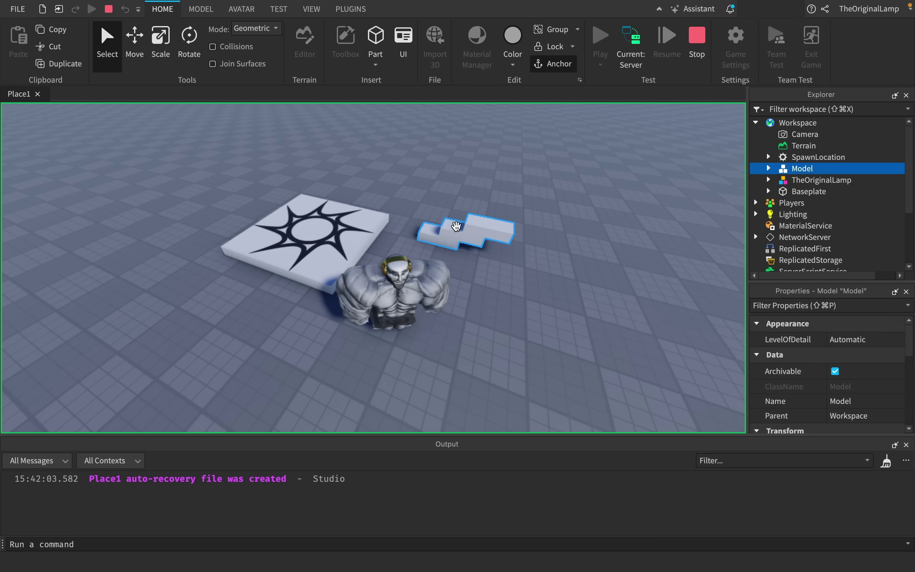
{"action": "left_click", "coordinate": [631, 49]}
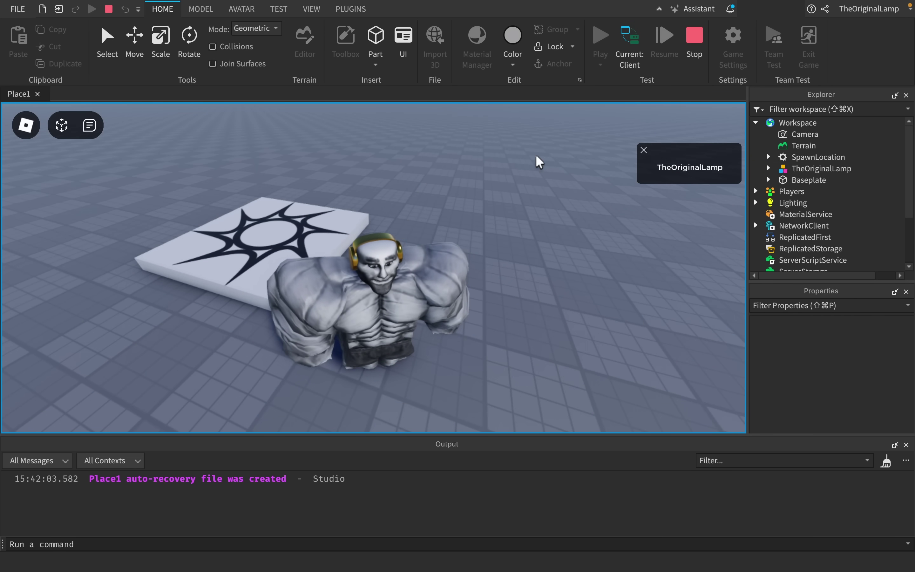
{"action": "key", "text": "shift+F5"}
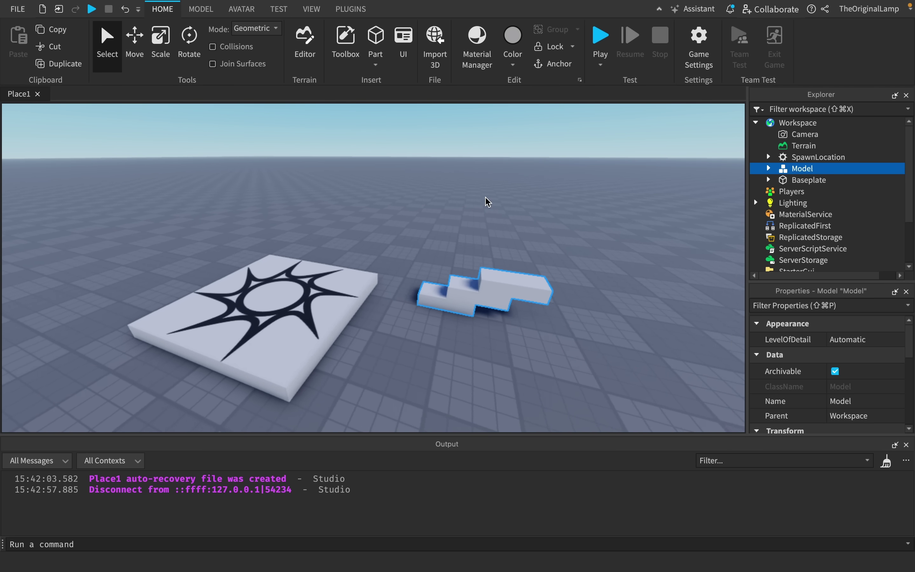
Insert a new Script into ServerScriptService
{"action": "scroll", "coordinate": [773, 219], "scroll_direction": "down", "scroll_amount": 2}
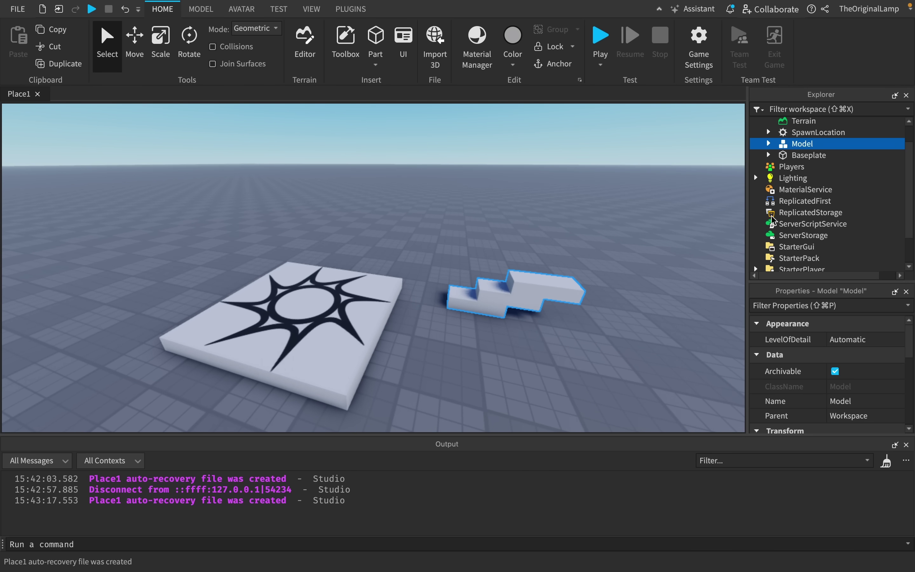
{"action": "left_click", "coordinate": [857, 223]}
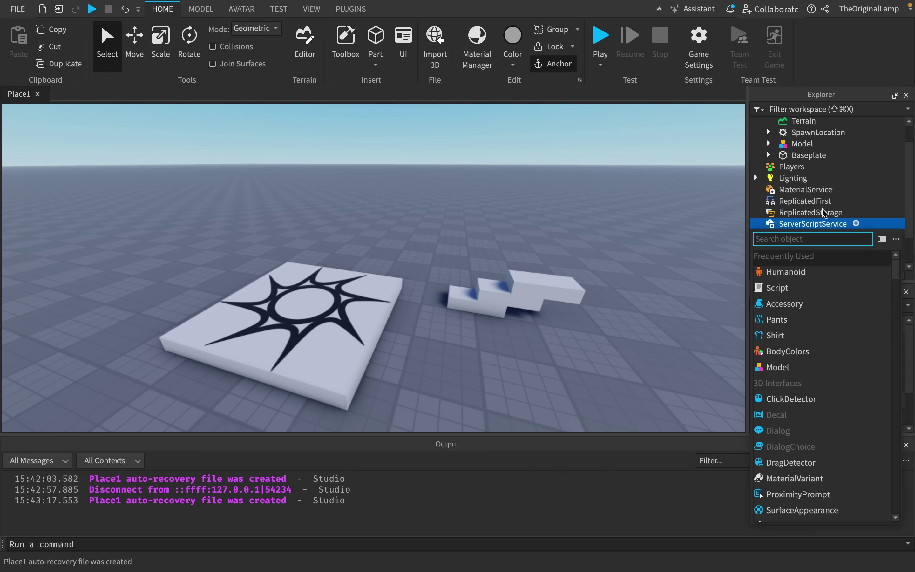
{"action": "type", "text": "scr"}
{"action": "key", "text": "Return"}
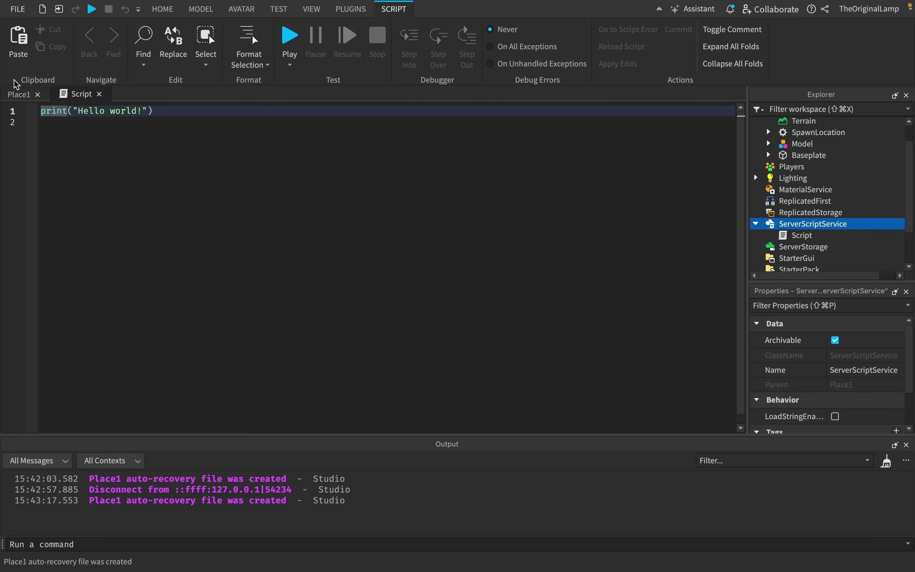
Replace the default print line in the new Script with a while wait(1) do loop
{"action": "left_click_drag", "start_coordinate": [257, 145], "coordinate": [42, 111]}
{"action": "type", "text": "t"}
{"action": "key", "text": "BackSpace"}
{"action": "type", "text": "w"}
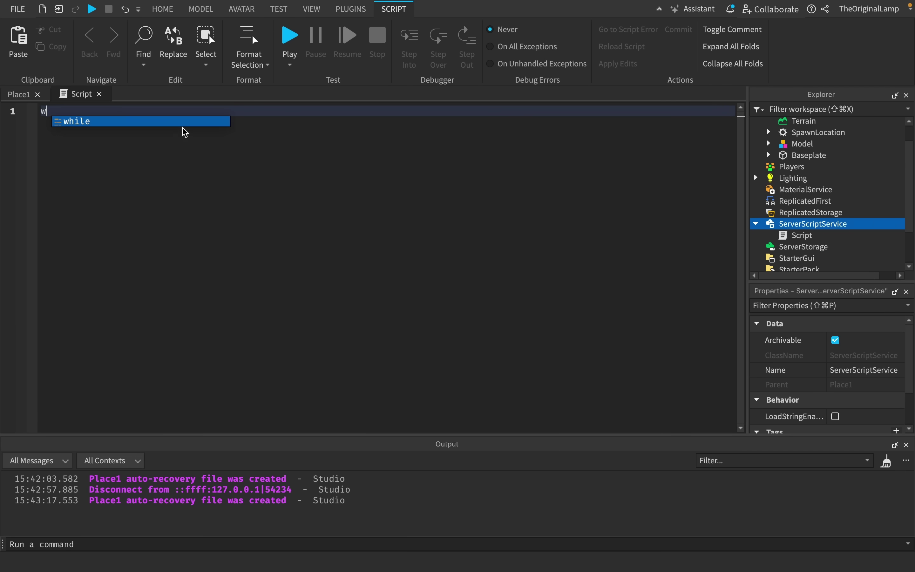
{"action": "type", "text": "hile wait(1)"}
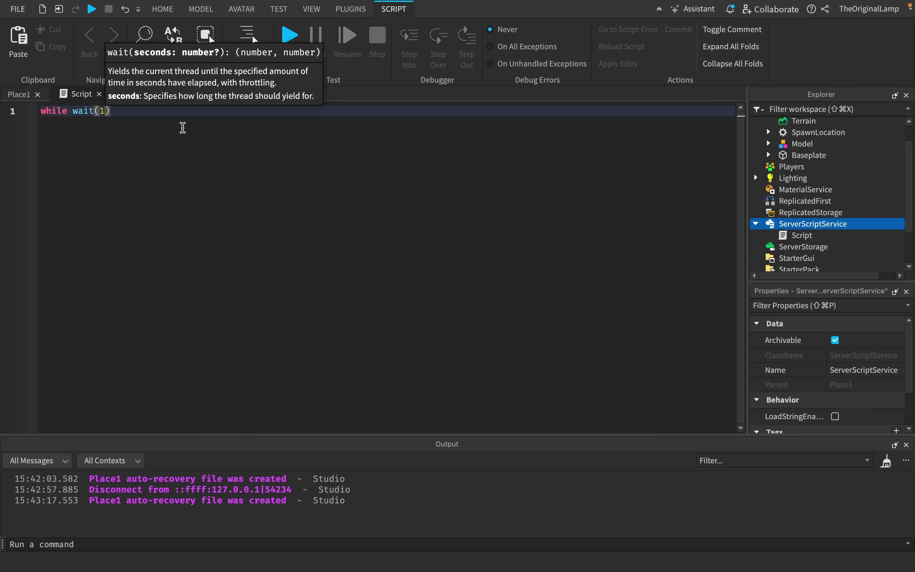
{"action": "type", "text": " do"}
{"action": "key", "text": "Return"}
Inside the loop, write the line workspace.Model.Name = "Model"
{"action": "type", "text": "workspace.m"}
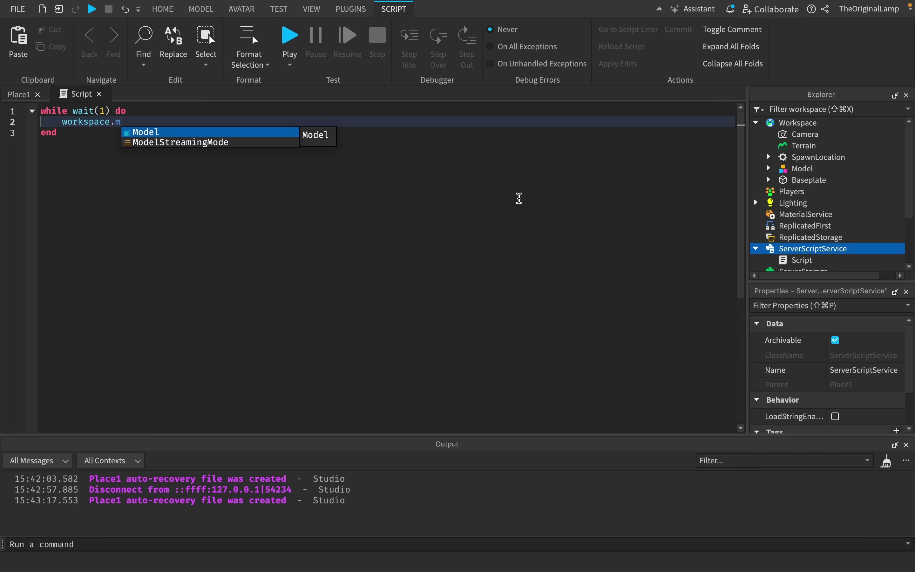
{"action": "type", "text": "p"}
{"action": "key", "text": "Tab"}
{"action": "key", "text": "Tab"}
{"action": "type", "text": ".Name ="}
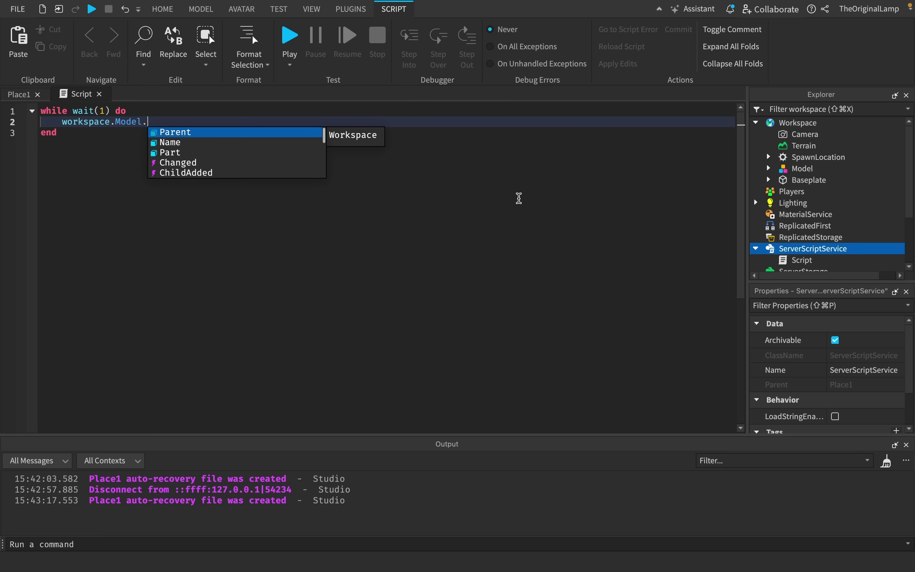
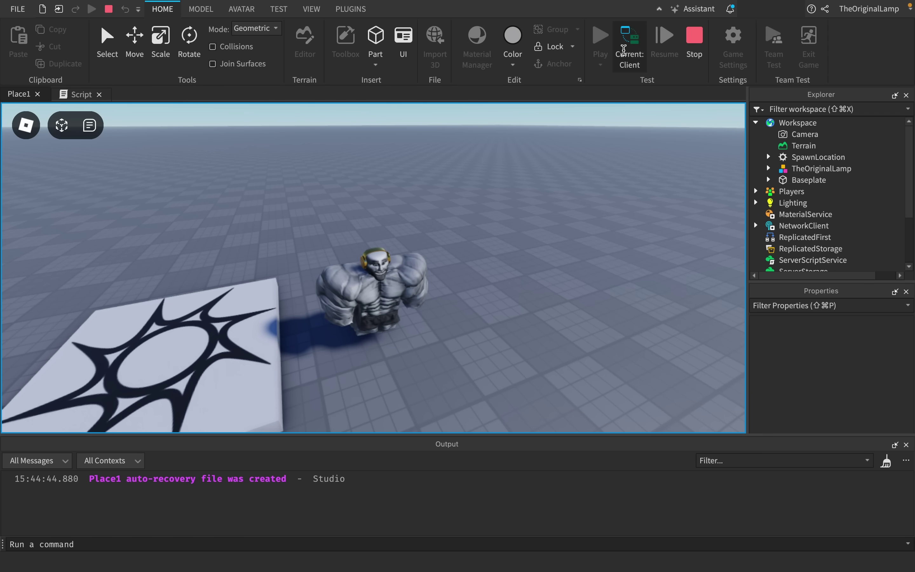
Switch the running test to the server view and delete the Model from Workspace
{"action": "left_click", "coordinate": [629, 46]}
{"action": "left_click", "coordinate": [756, 123]}
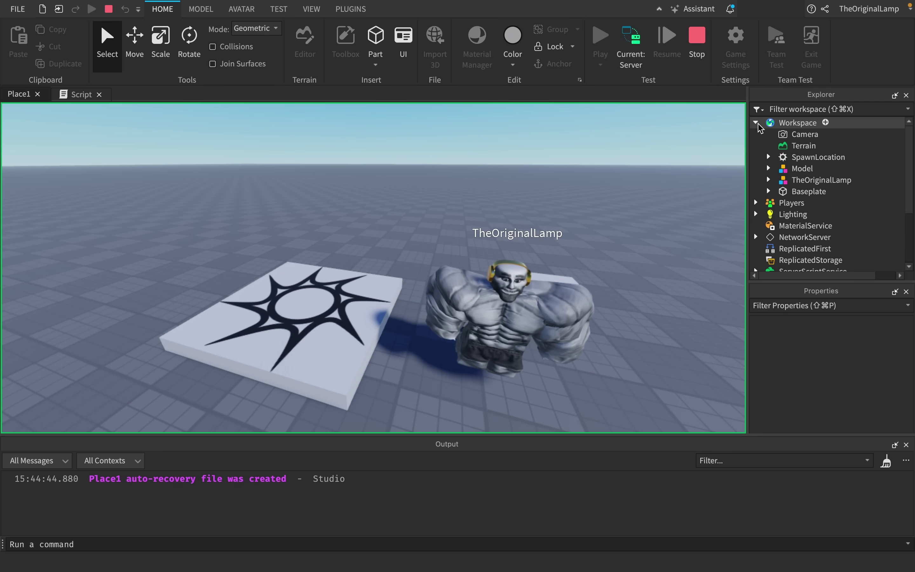
{"action": "left_click", "coordinate": [796, 171]}
{"action": "key", "text": "Delete"}
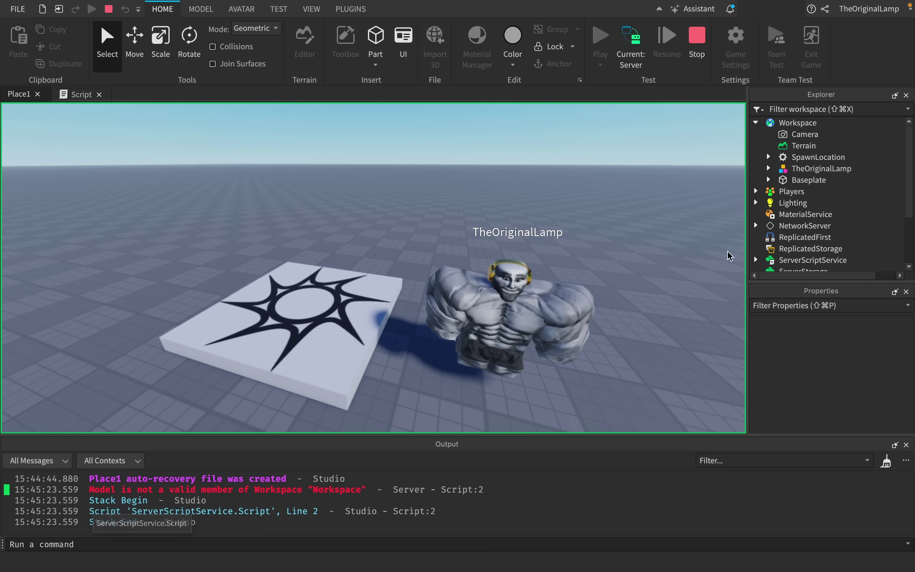
Switch to the client view and compare the script's workspace.Model reference with the red message in the Output
{"action": "left_click", "coordinate": [631, 46]}
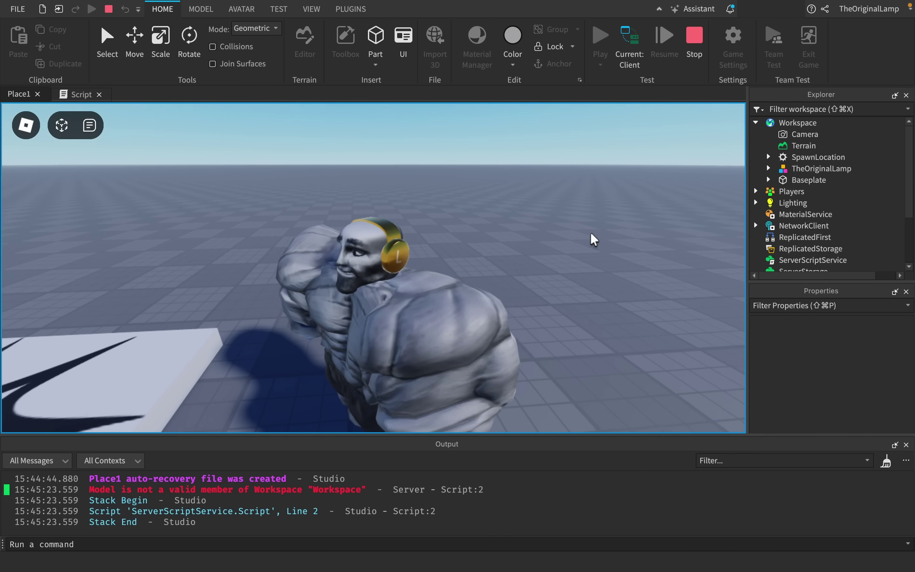
{"action": "left_click", "coordinate": [80, 94]}
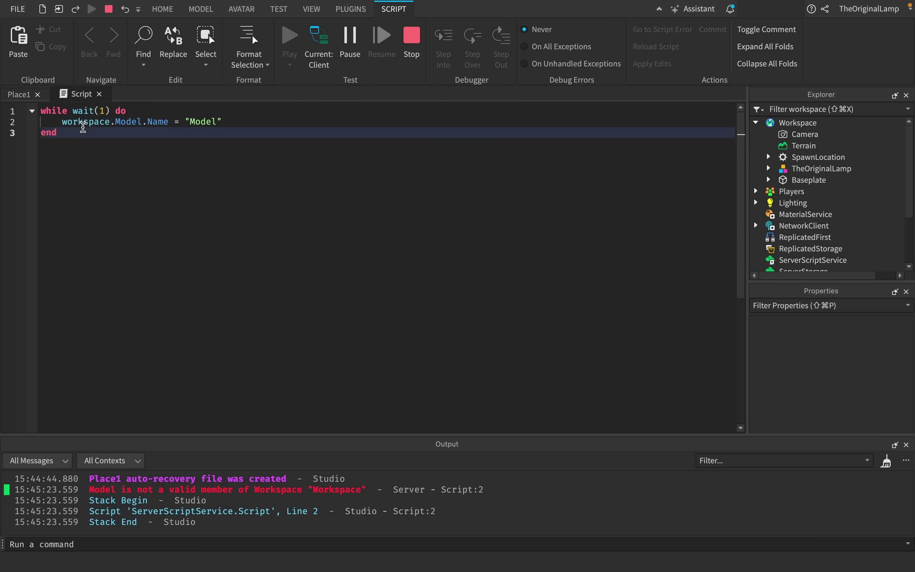
{"action": "left_click_drag", "start_coordinate": [62, 122], "coordinate": [135, 120]}
{"action": "left_click", "coordinate": [175, 120]}
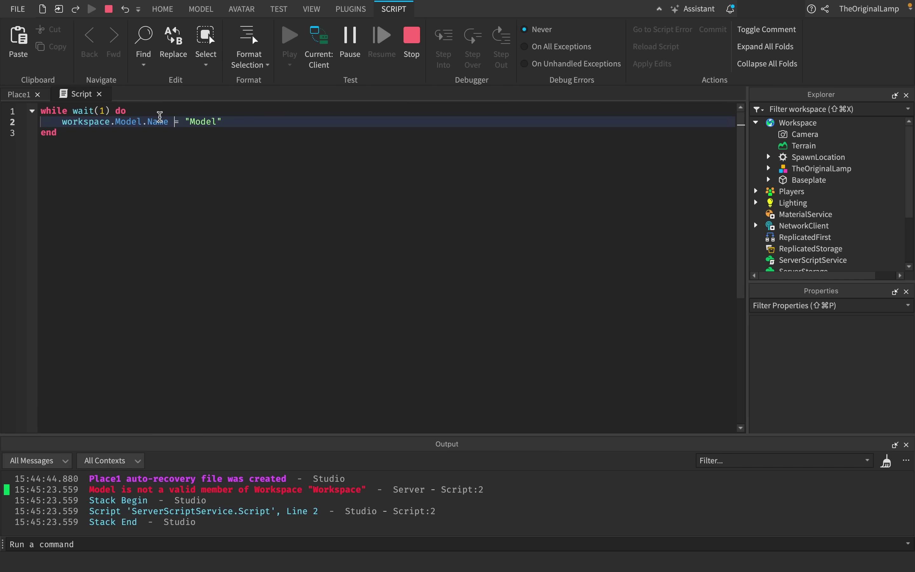
{"action": "left_click_drag", "start_coordinate": [56, 121], "coordinate": [143, 121]}
{"action": "left_click", "coordinate": [45, 95]}
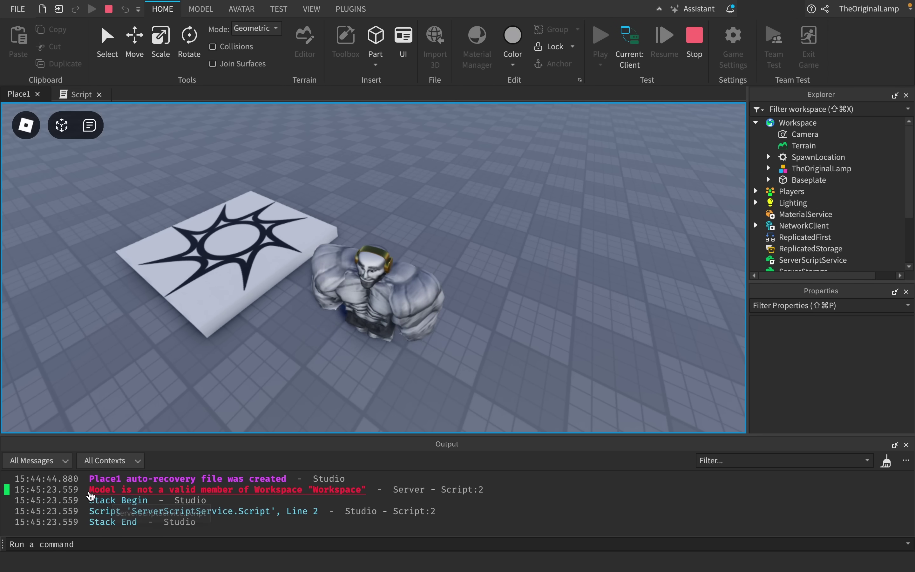
{"action": "left_click_drag", "start_coordinate": [91, 492], "coordinate": [204, 489]}
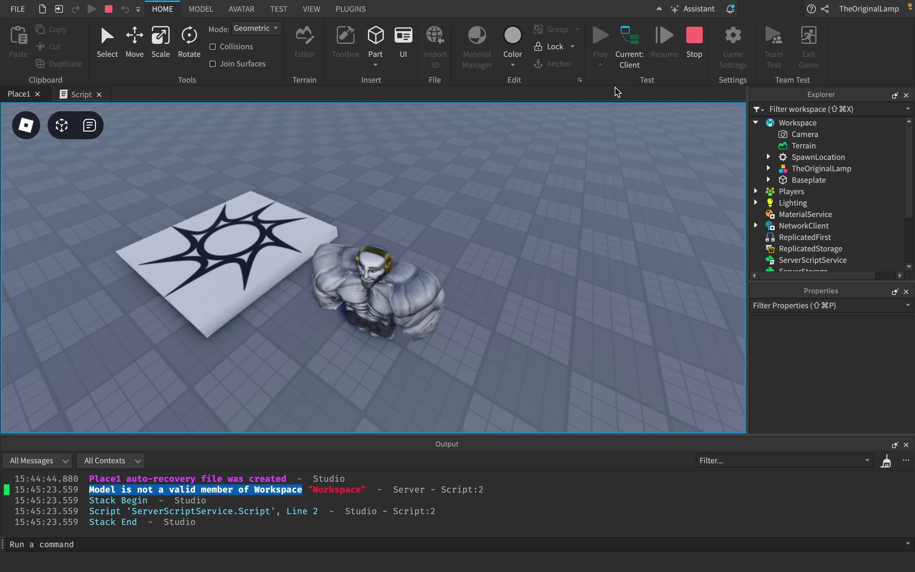
Compare Workspace in the server and client views and inspect the script line that the Output message refers to
{"action": "left_click", "coordinate": [631, 53]}
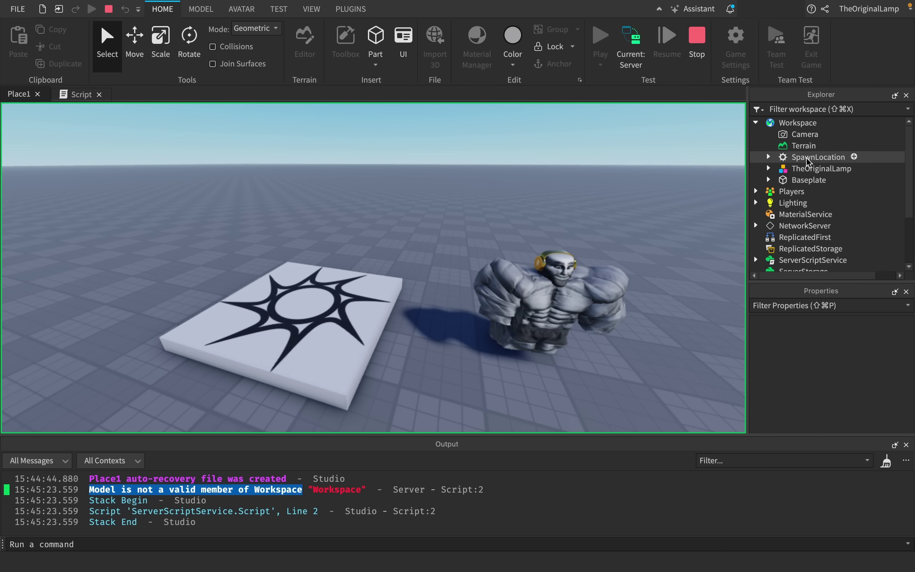
{"action": "left_click", "coordinate": [85, 95]}
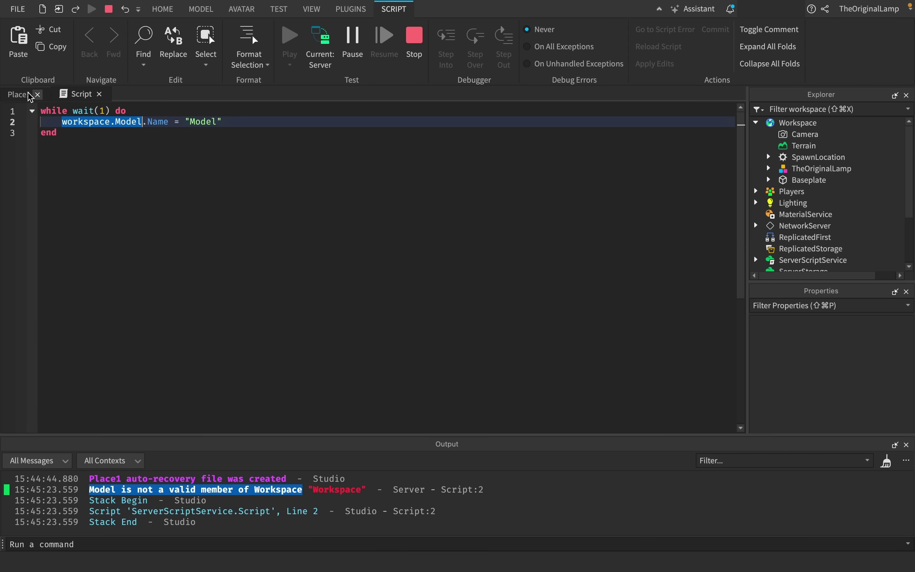
{"action": "left_click", "coordinate": [20, 95]}
{"action": "left_click", "coordinate": [630, 52]}
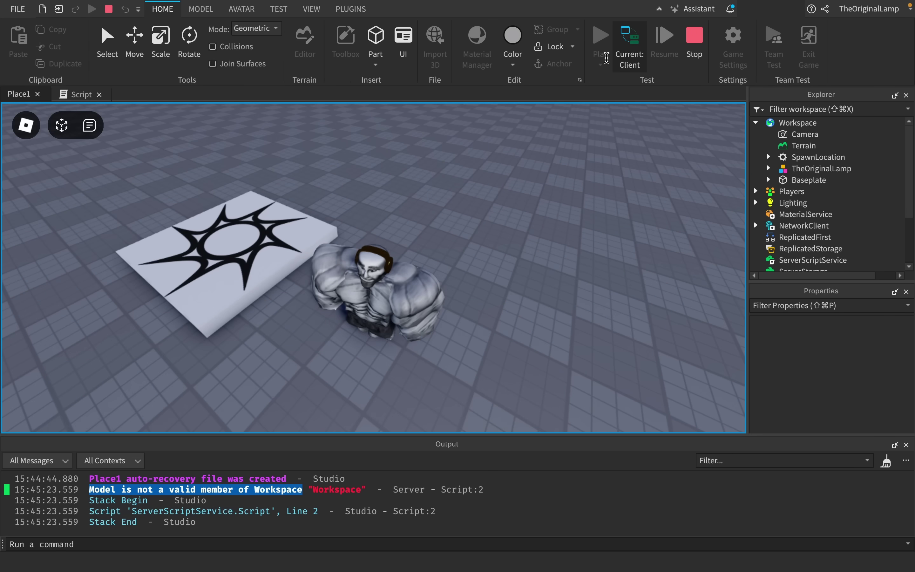
{"action": "left_click", "coordinate": [223, 512]}
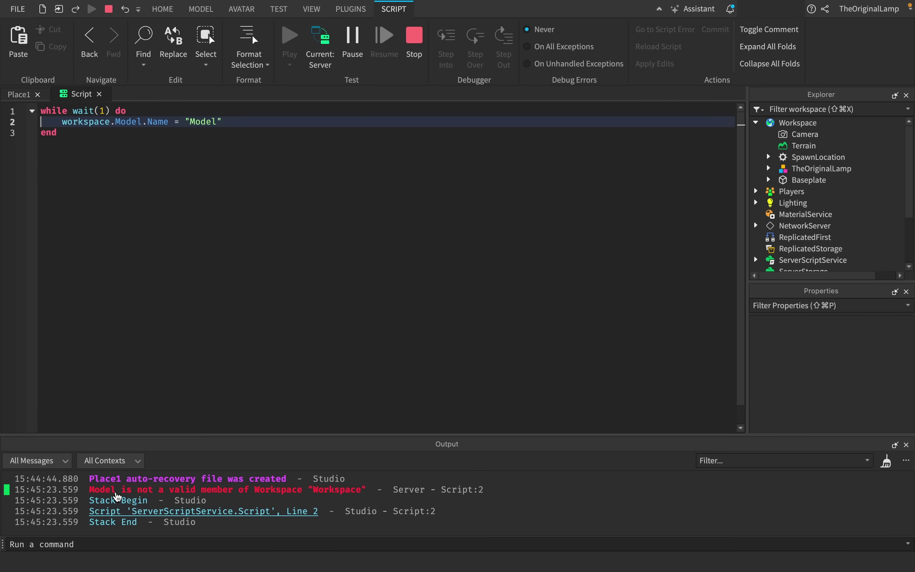
{"action": "left_click", "coordinate": [20, 95]}
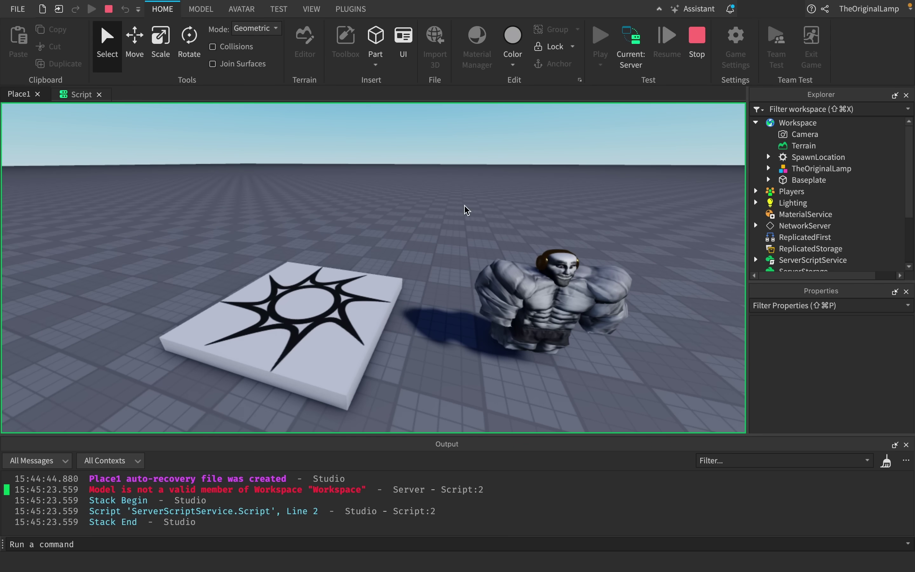
{"action": "left_click", "coordinate": [635, 59]}
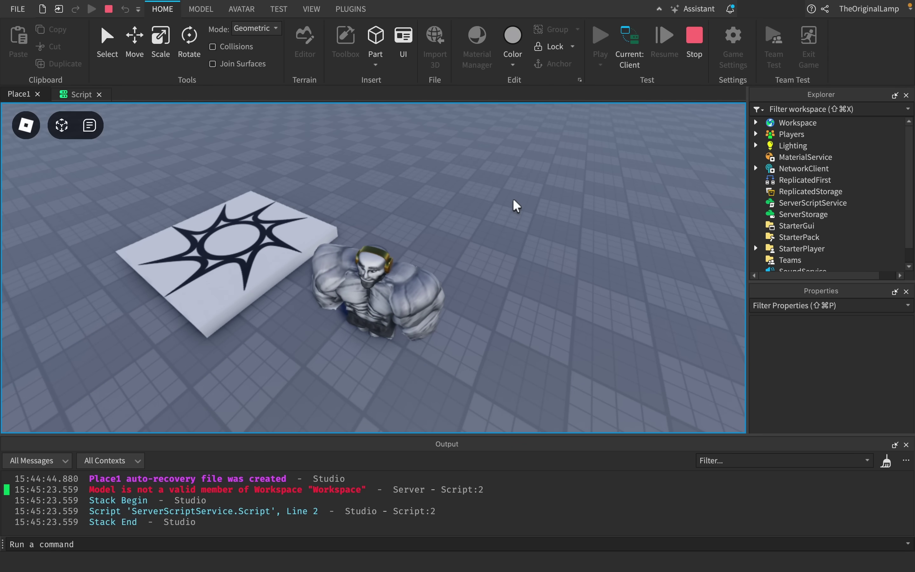
{"action": "left_click", "coordinate": [630, 60]}
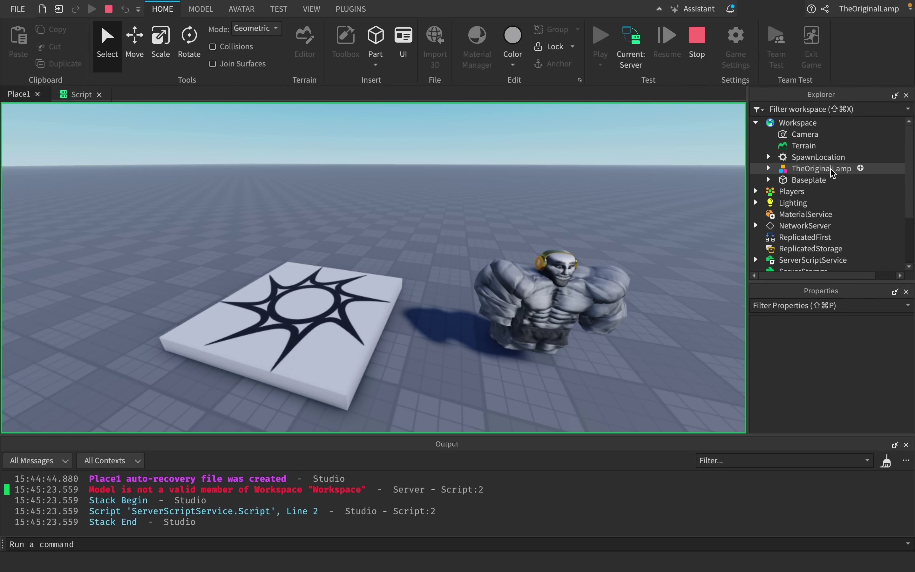
Stop the play test and delete the Script from ServerScriptService
{"action": "key", "text": "shift+F5"}
{"action": "scroll", "coordinate": [617, 234], "scroll_direction": "up", "scroll_amount": 5}
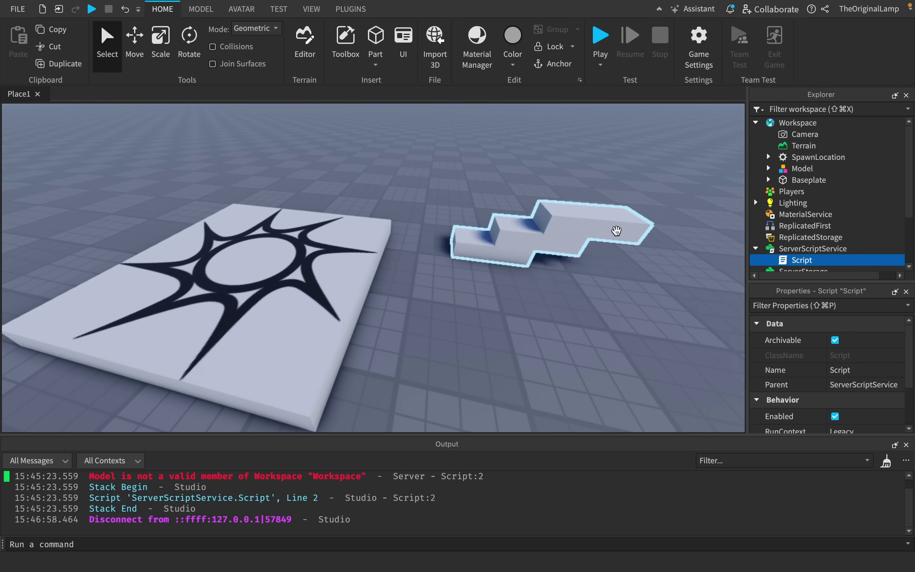
{"action": "scroll", "coordinate": [617, 234], "scroll_direction": "down", "scroll_amount": 5}
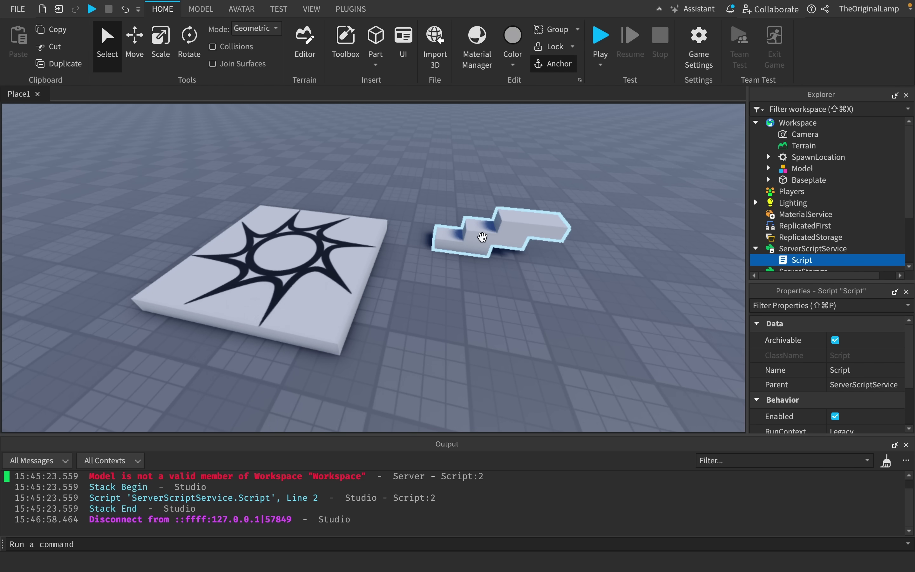
{"action": "left_click", "coordinate": [798, 248]}
{"action": "left_click", "coordinate": [791, 261]}
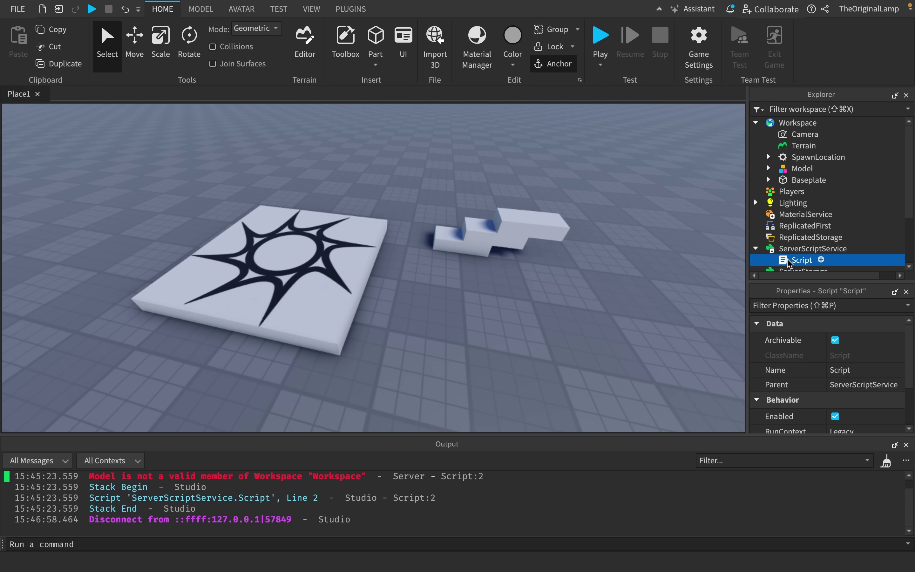
{"action": "key", "text": "Delete"}
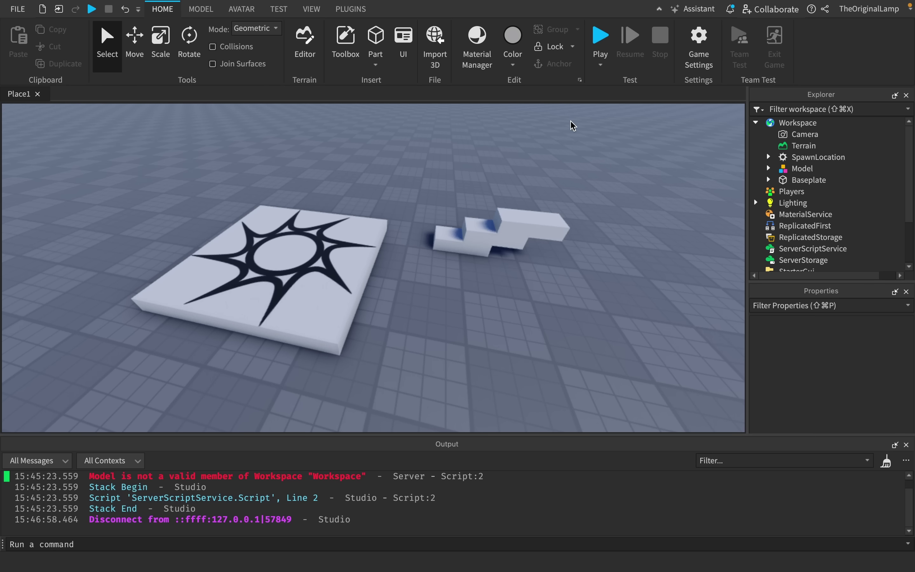
Insert a fresh Script into ServerScriptService and select its default print line
{"action": "scroll", "coordinate": [833, 197], "scroll_direction": "down", "scroll_amount": 1}
{"action": "left_click", "coordinate": [857, 211]}
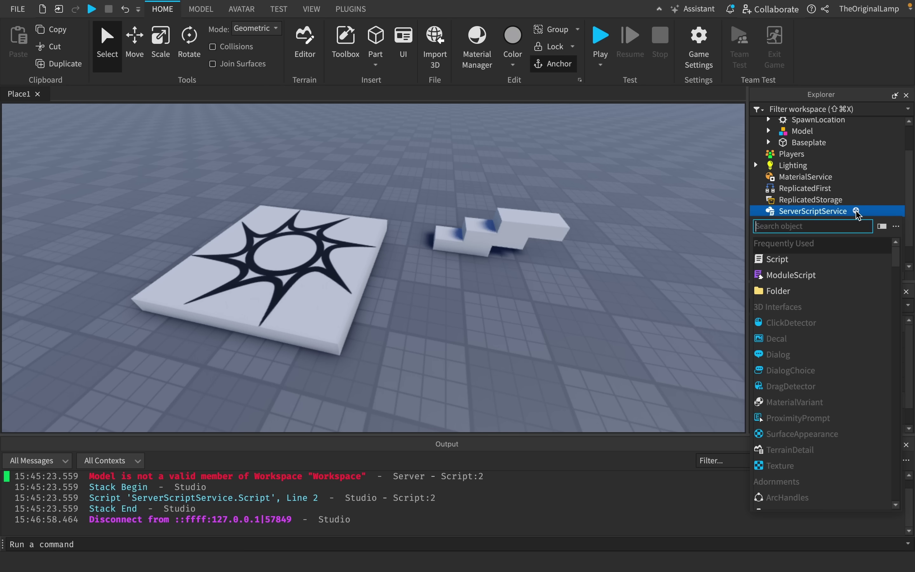
{"action": "left_click", "coordinate": [779, 259]}
{"action": "left_click_drag", "start_coordinate": [162, 110], "coordinate": [2, 84]}
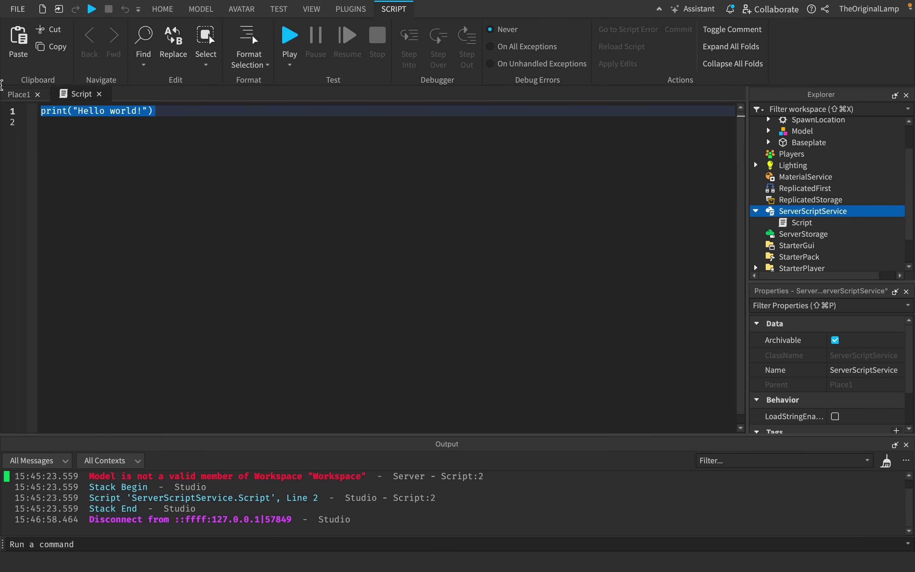
Start a play test and, in the server view, insert a Folder into the player object under Players
{"action": "key", "text": "F5"}
{"action": "left_click", "coordinate": [631, 44]}
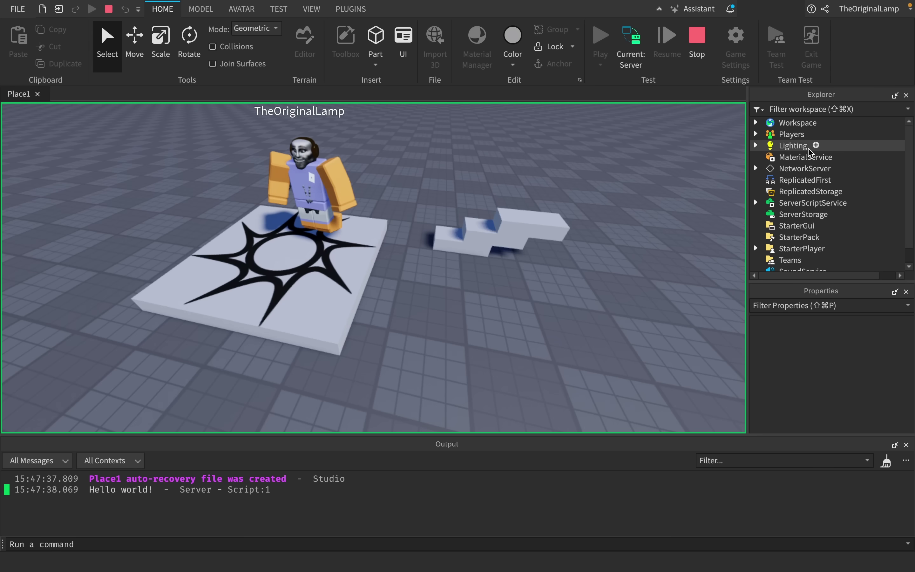
{"action": "left_click", "coordinate": [756, 134]}
{"action": "left_click", "coordinate": [860, 145]}
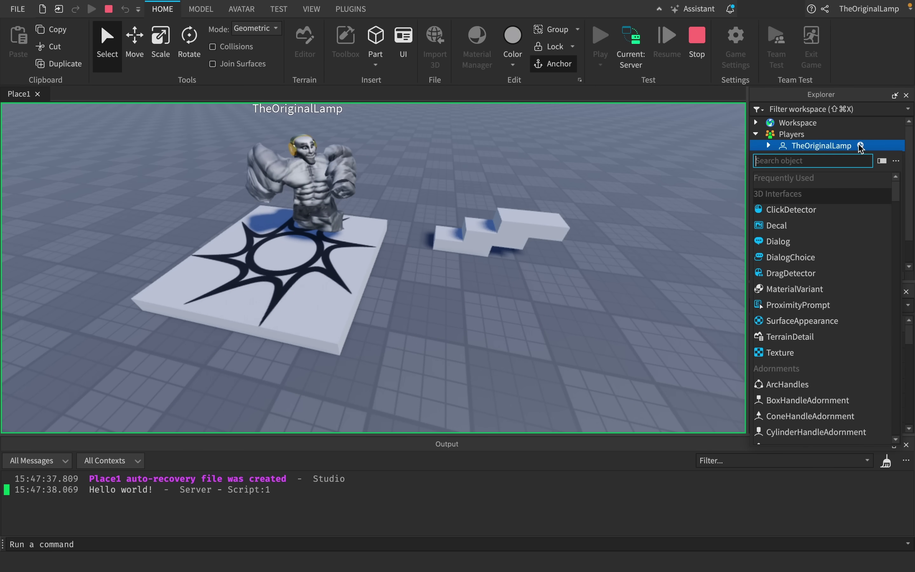
{"action": "type", "text": "fol"}
{"action": "left_click", "coordinate": [780, 178]}
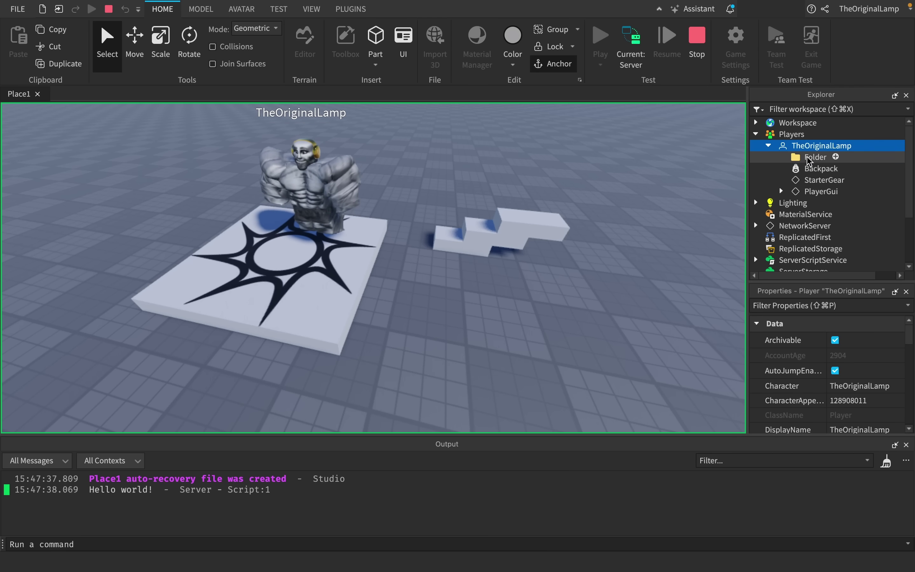
Rename the player's new Folder to leaderstats
{"action": "double_click", "coordinate": [828, 160]}
{"action": "type", "text": "leader"}
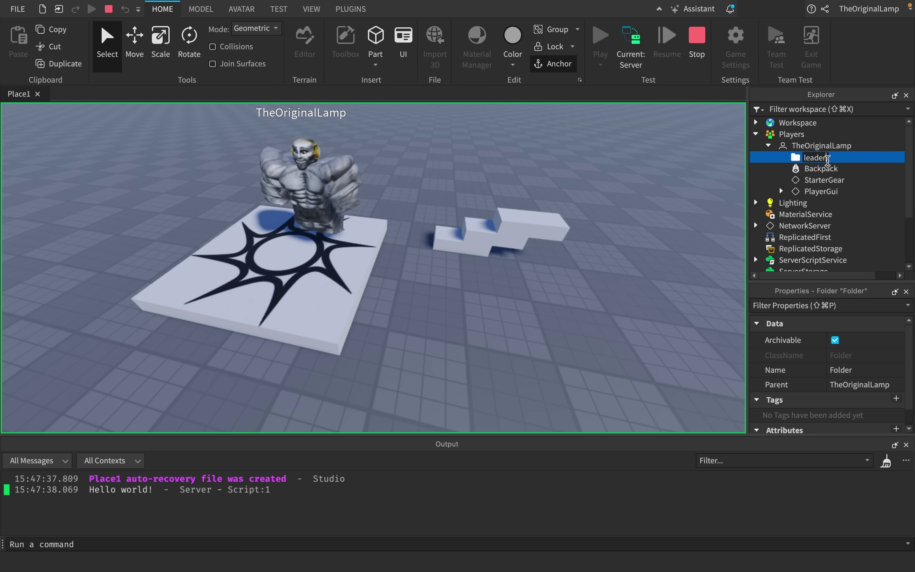
{"action": "type", "text": "stats"}
{"action": "key", "text": "Return"}
Add an IntValue to the leaderstats folder and name it Cash
{"action": "left_click", "coordinate": [852, 157]}
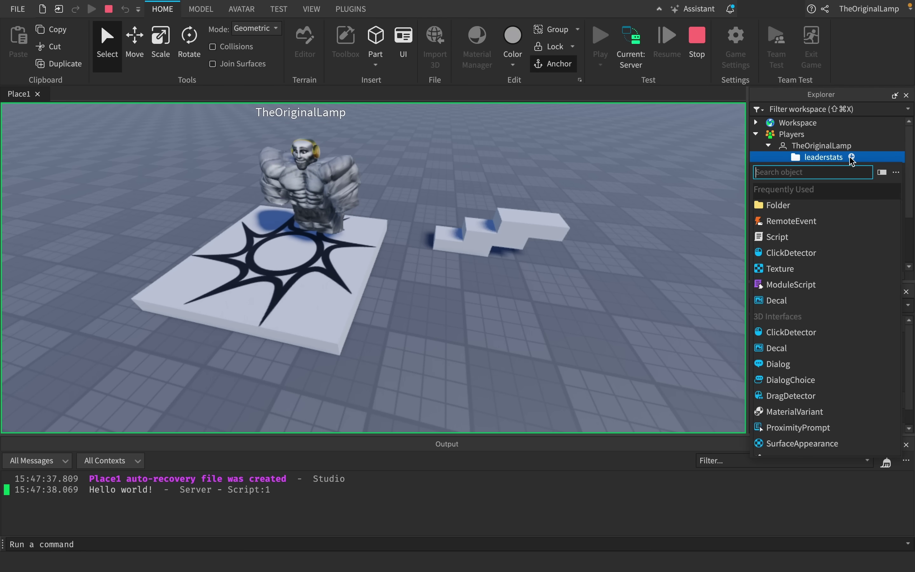
{"action": "type", "text": "Int"}
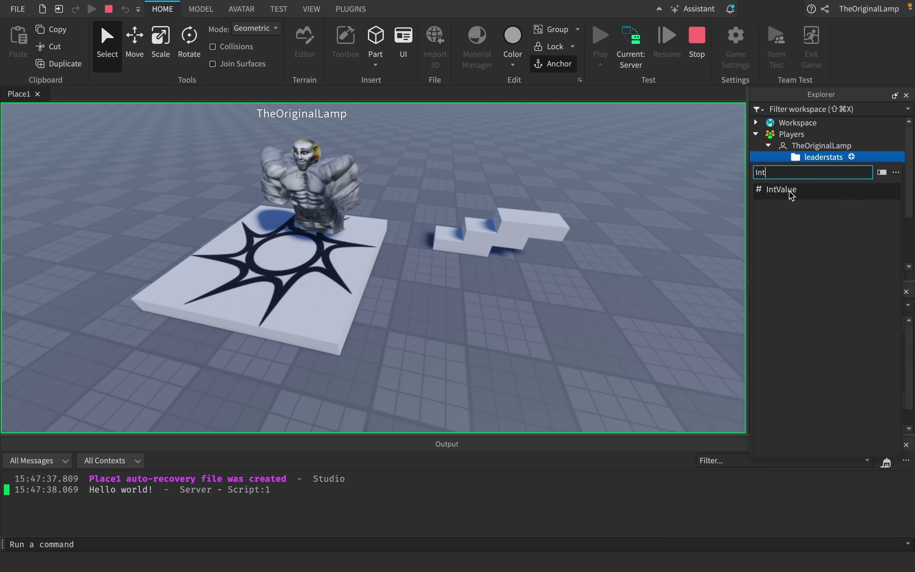
{"action": "left_click", "coordinate": [792, 194]}
{"action": "key", "text": "F2"}
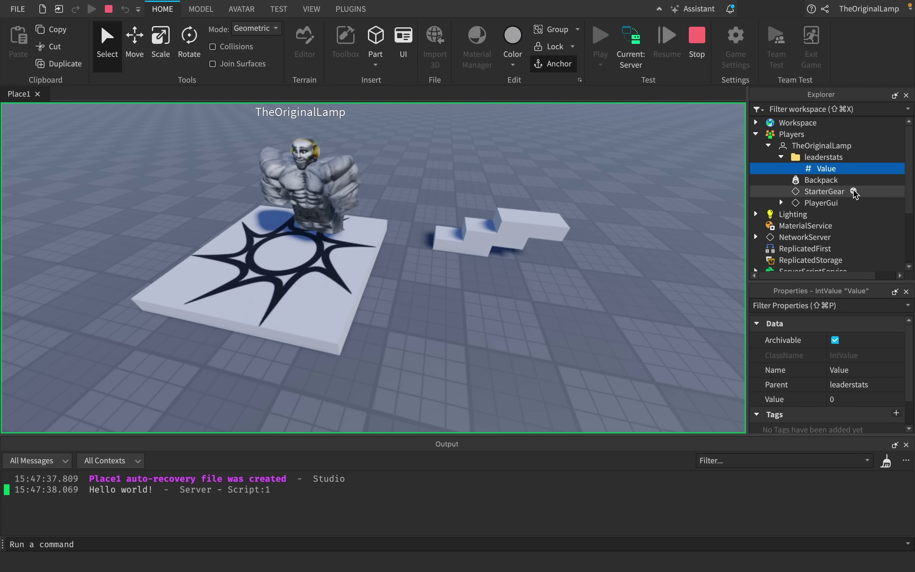
{"action": "type", "text": "Cash"}
{"action": "key", "text": "Return"}
Open the Value property of Cash for editing, then switch to the client view
{"action": "left_click", "coordinate": [834, 400]}
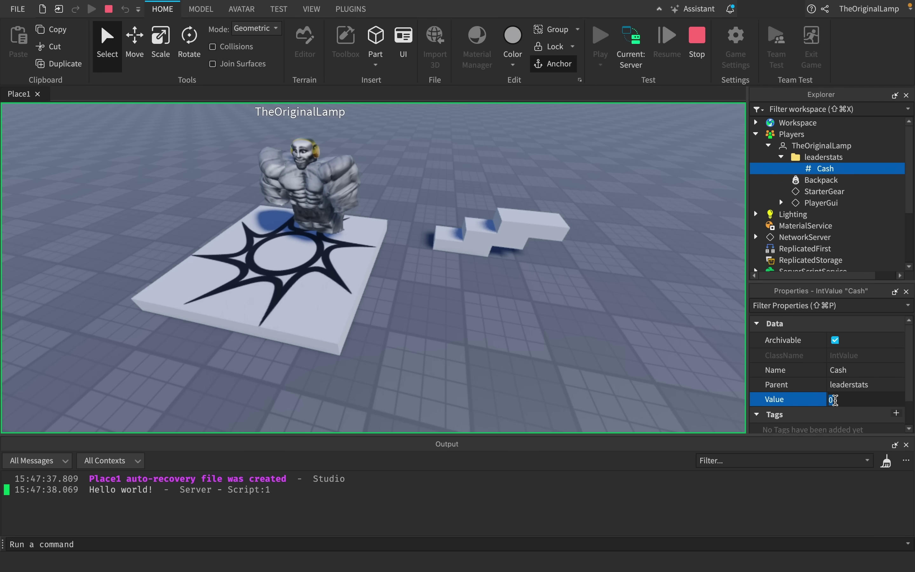
{"action": "key", "text": "Return"}
{"action": "left_click", "coordinate": [631, 46]}
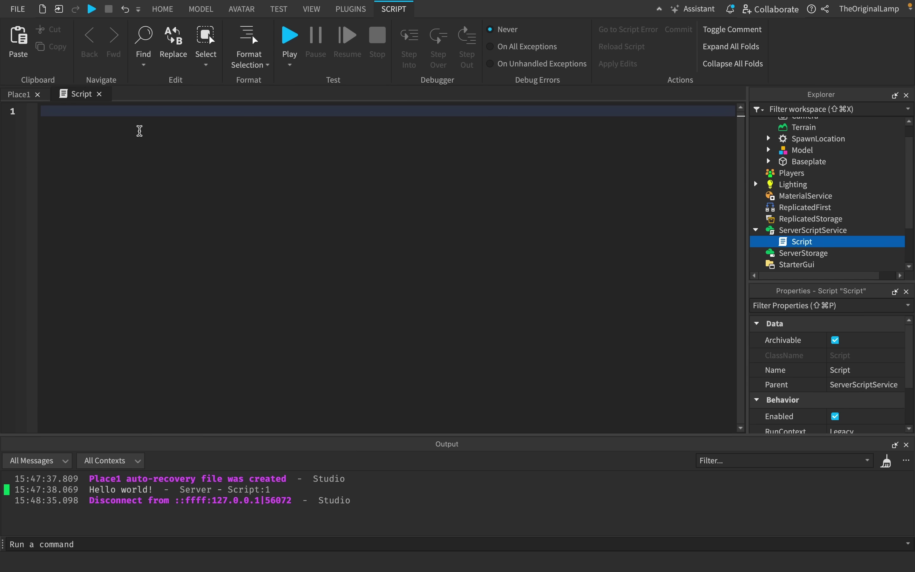
Write a game.Players.PlayerAdded handler taking plr that creates a leaderstats Folder in plr and an IntValue inside that folder
{"action": "type", "text": "game.Players.pl"}
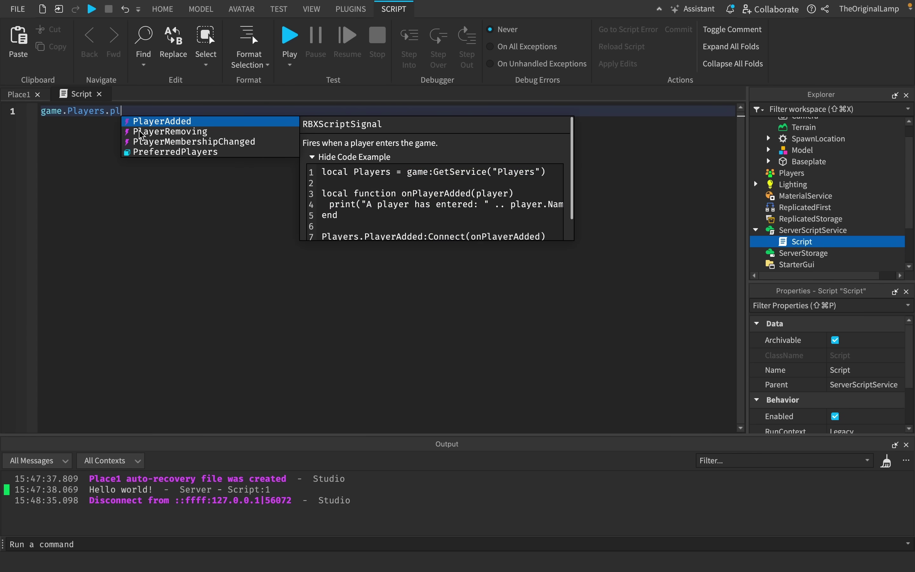
{"action": "key", "text": "Tab"}
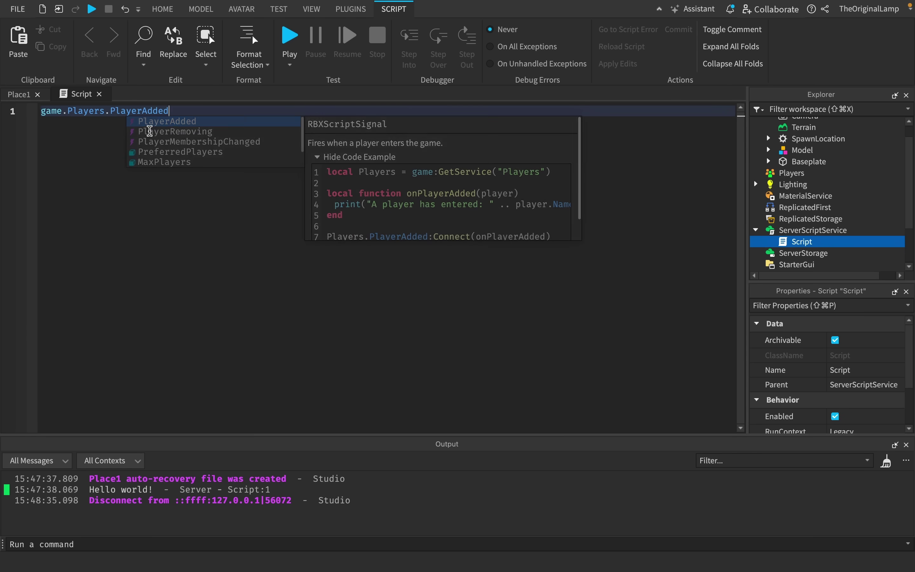
{"action": "type", "text": ":C"}
{"action": "key", "text": "Tab"}
{"action": "type", "text": "(function("}
{"action": "type", "text": "plr"}
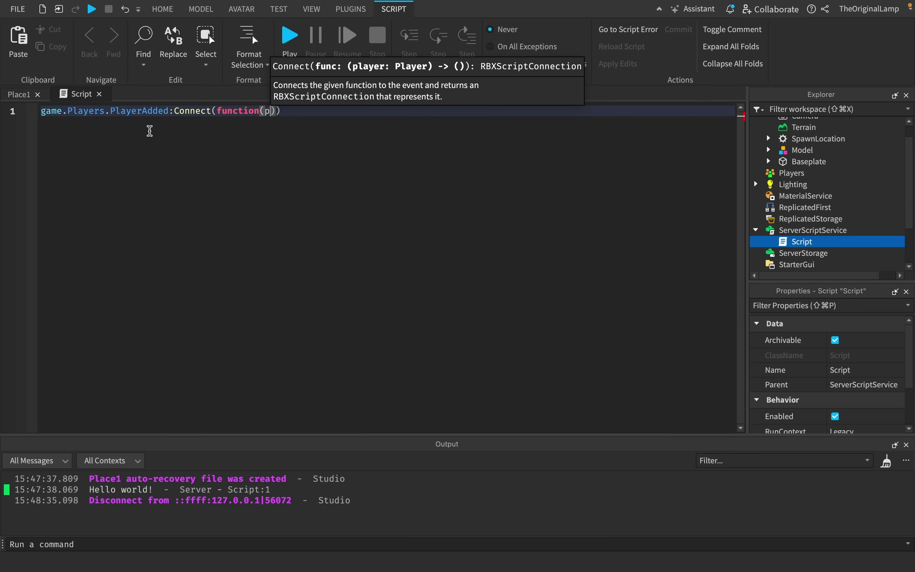
{"action": "key", "text": "Return"}
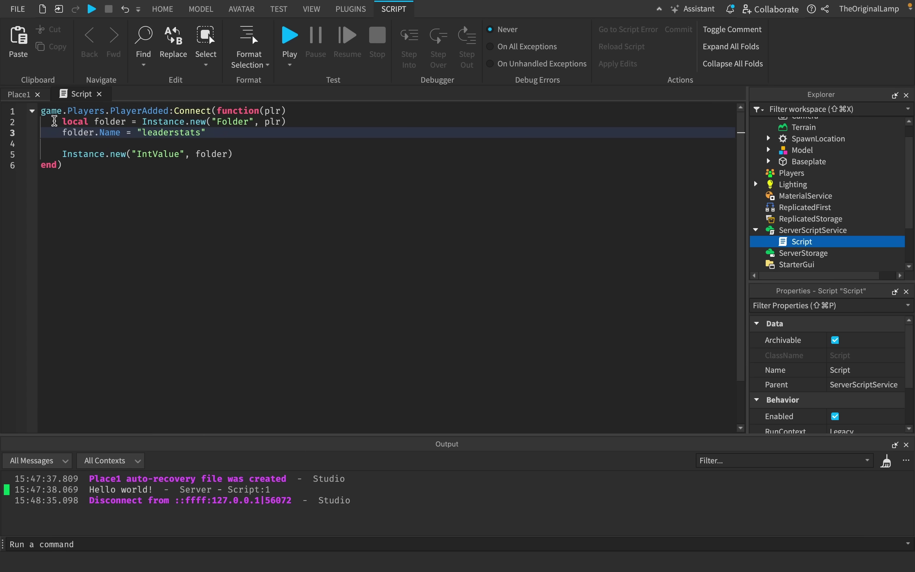
Review the script lines that create and parent the leaderstats folder and its IntValue
{"action": "left_click_drag", "start_coordinate": [55, 121], "coordinate": [235, 129]}
{"action": "left_click", "coordinate": [235, 128]}
{"action": "left_click", "coordinate": [223, 126]}
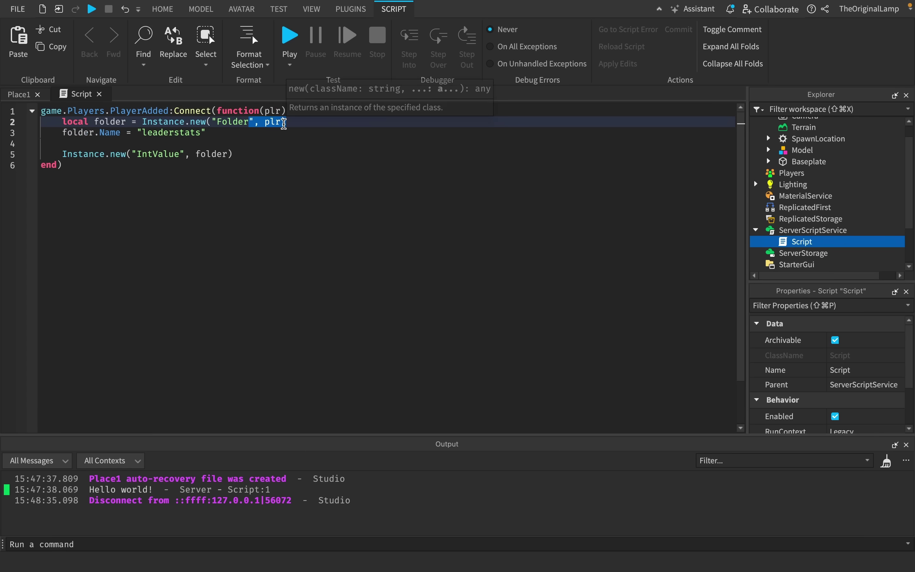
{"action": "left_click", "coordinate": [279, 135]}
{"action": "left_click_drag", "start_coordinate": [63, 154], "coordinate": [165, 155]}
{"action": "left_click", "coordinate": [210, 160]}
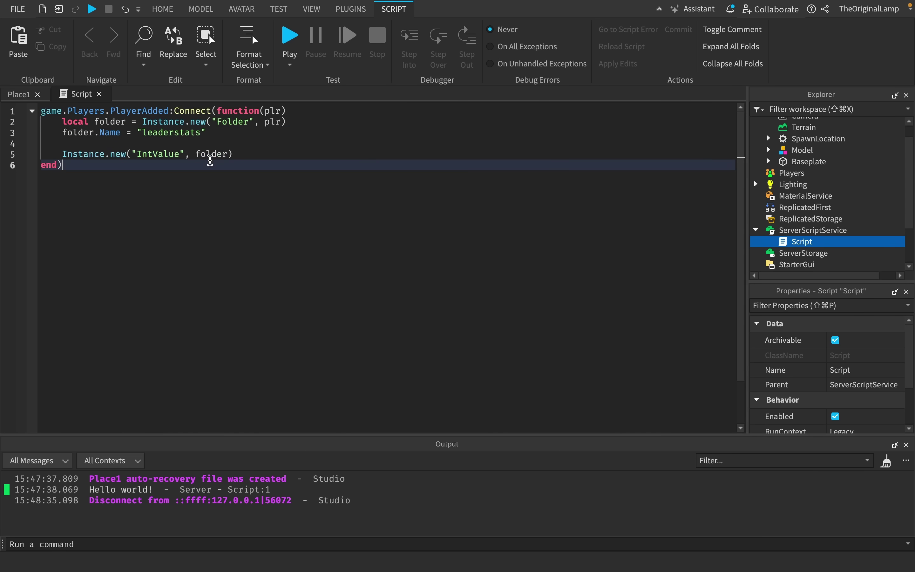
Start a play test and, in the server view, expand Players to the contents of the player object
{"action": "left_click", "coordinate": [291, 50]}
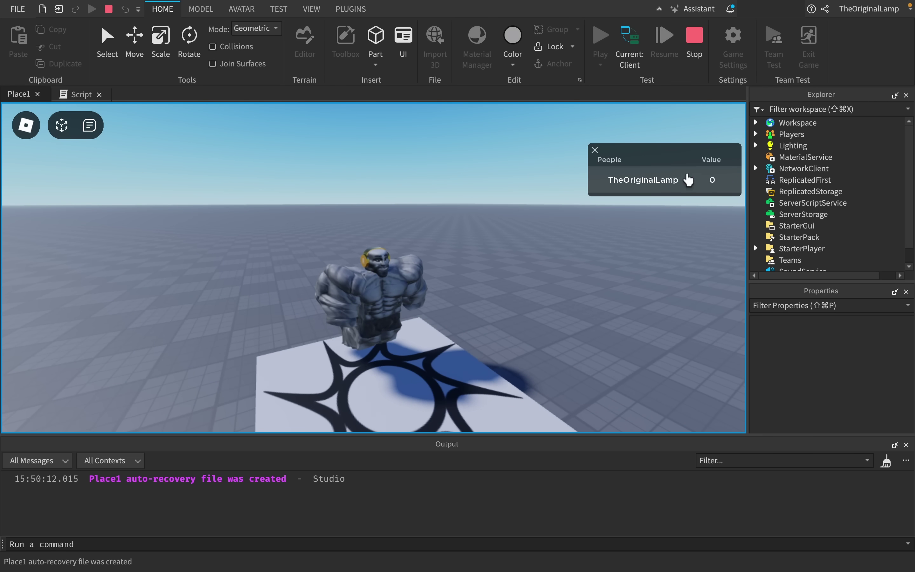
{"action": "left_click", "coordinate": [630, 46]}
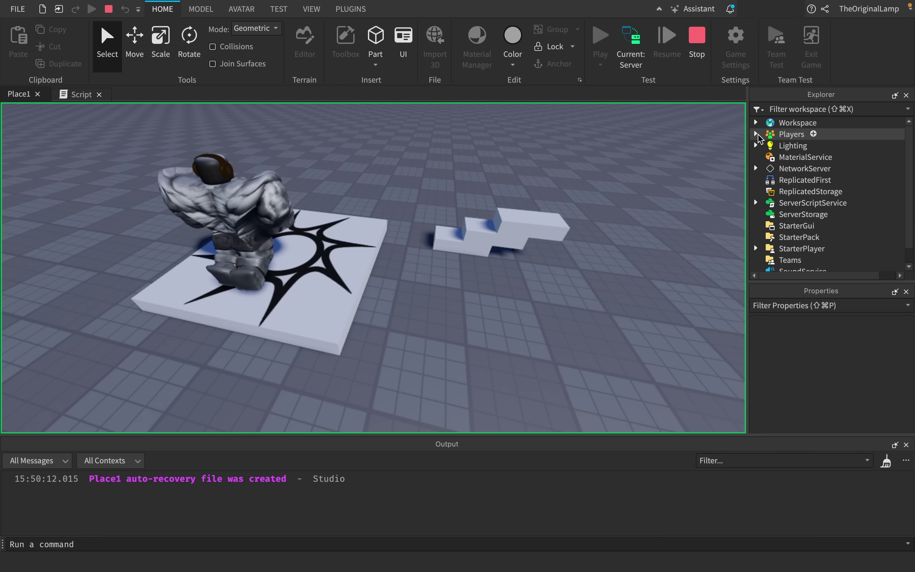
{"action": "left_click", "coordinate": [756, 133]}
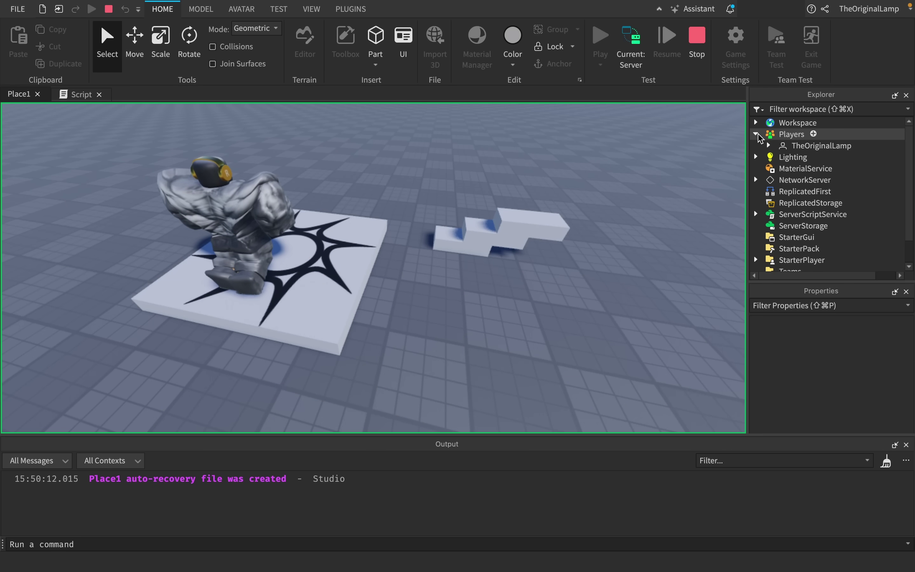
{"action": "left_click", "coordinate": [769, 146]}
{"action": "left_click", "coordinate": [491, 232]}
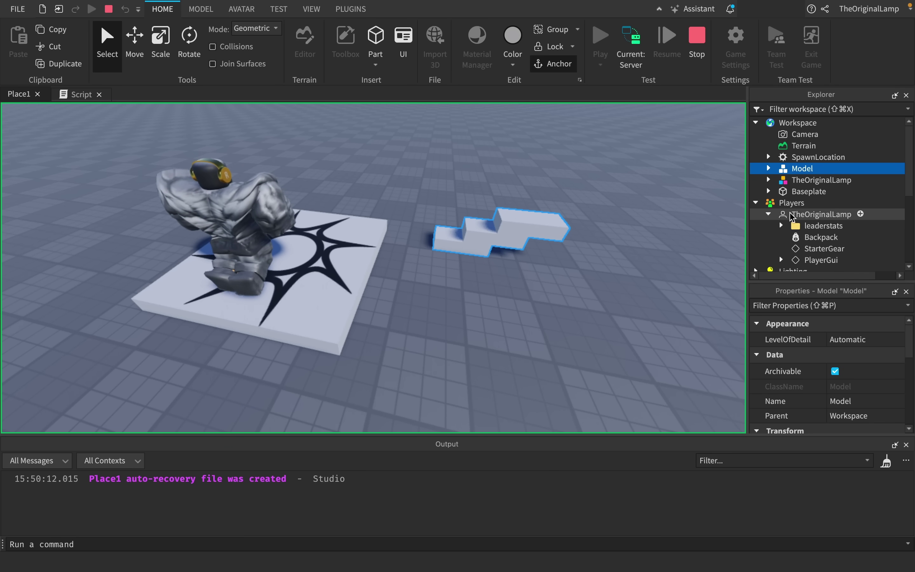
Set the Value of the IntValue in leaderstats to 10 on the server, and return to the client view
{"action": "left_click", "coordinate": [782, 226]}
{"action": "left_click", "coordinate": [806, 237]}
{"action": "left_click", "coordinate": [866, 399]}
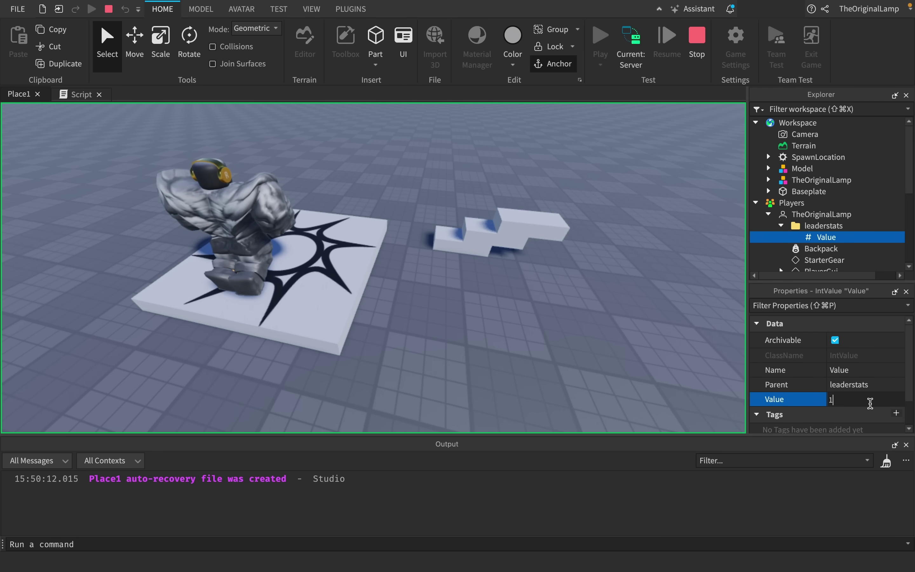
{"action": "type", "text": "10"}
{"action": "key", "text": "Return"}
{"action": "left_click", "coordinate": [631, 57]}
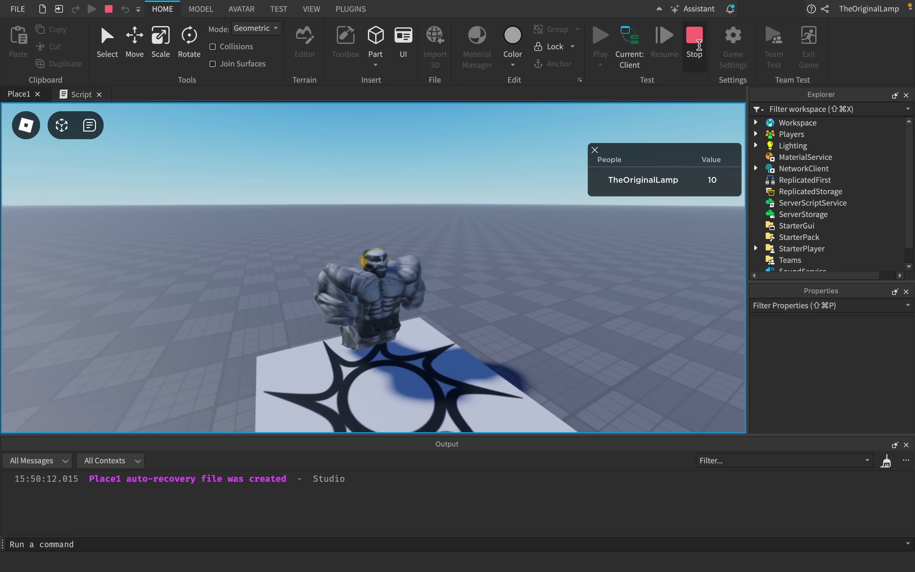
Leave the experience to end the play test
{"action": "key", "text": "Escape"}
{"action": "key", "text": "l"}
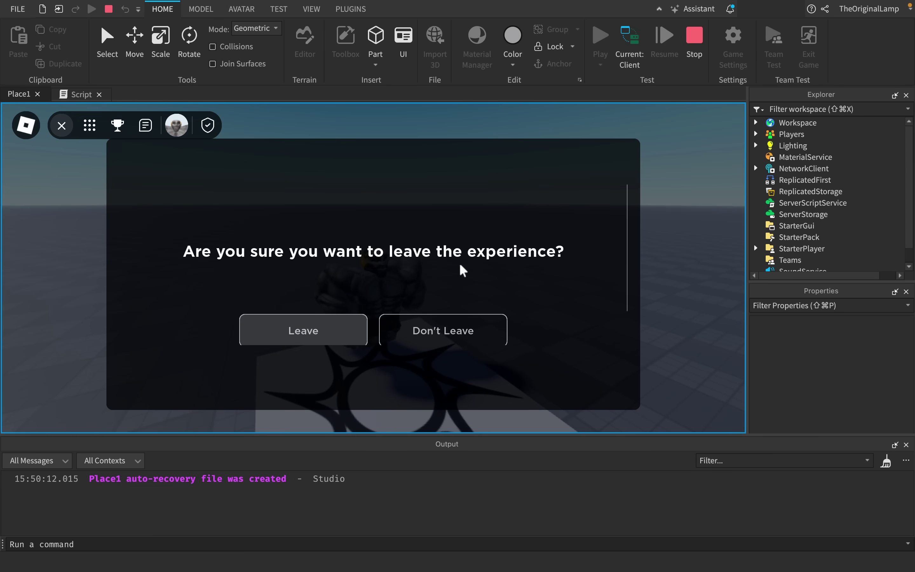
{"action": "key", "text": "Return"}
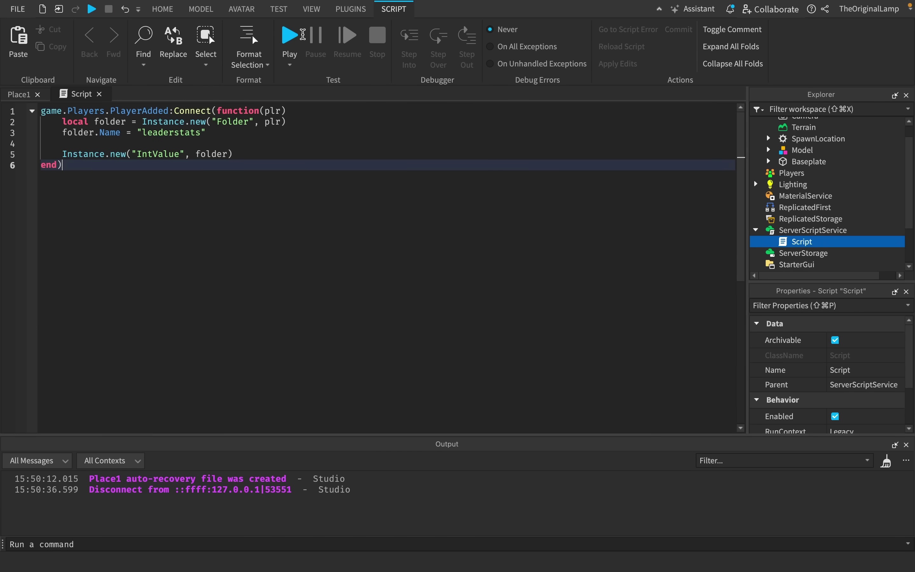
Run another play test, moving the character around the stair model and spawn location, and stop it
{"action": "left_click", "coordinate": [303, 35]}
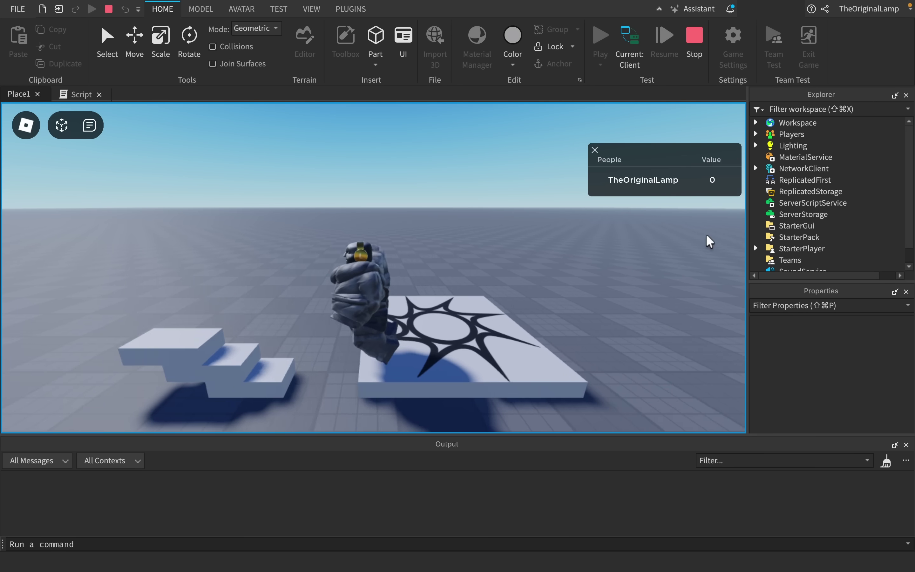
{"action": "key", "text": "s"}
{"action": "right_click_drag", "start_coordinate": [707, 236], "coordinate": [683, 270]}
{"action": "key", "text": "a"}
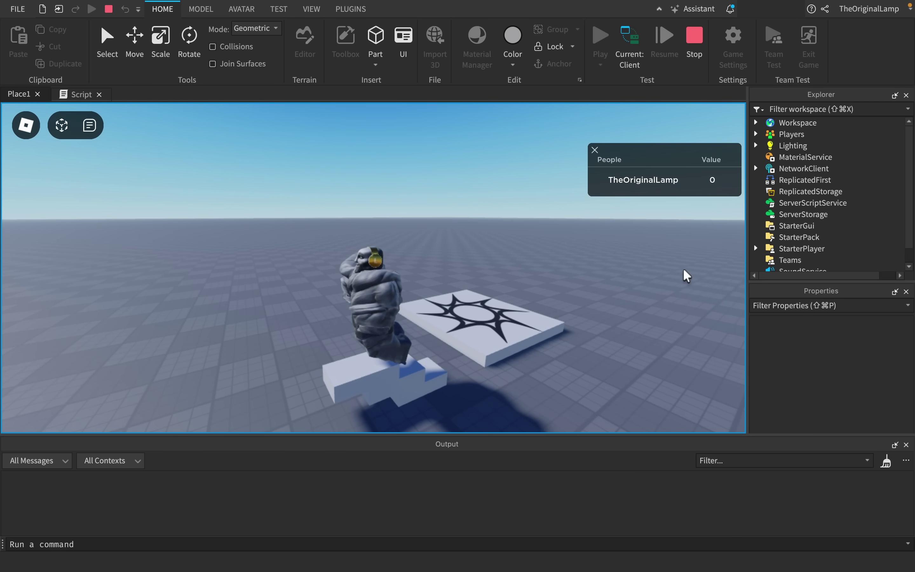
{"action": "key", "text": "a"}
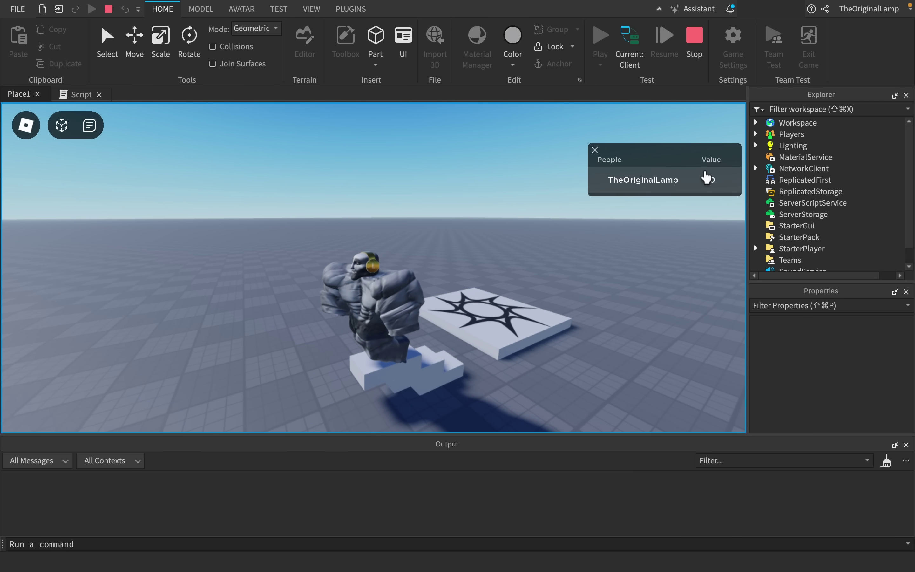
{"action": "key", "text": "d"}
{"action": "key", "text": "space"}
{"action": "key", "text": "w"}
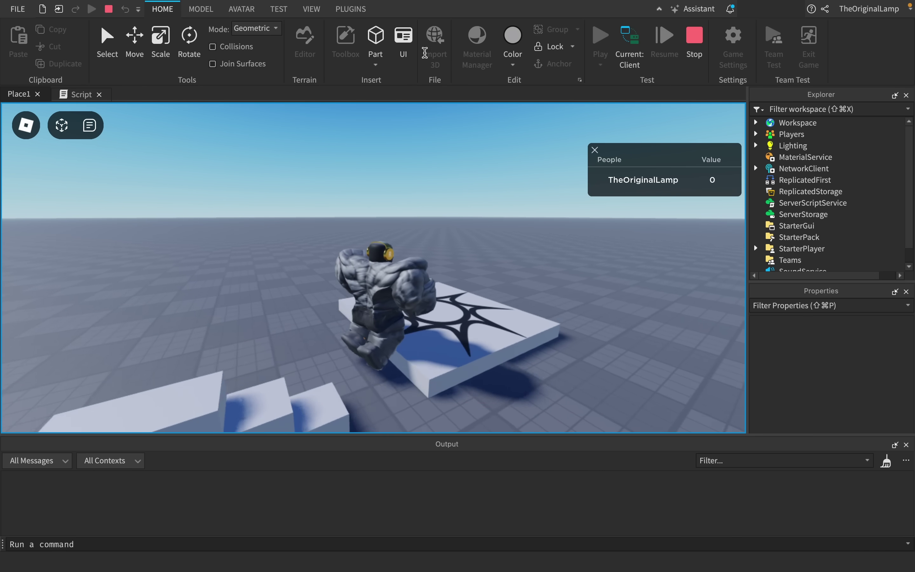
{"action": "key", "text": "s"}
{"action": "key", "text": "shift+F5"}
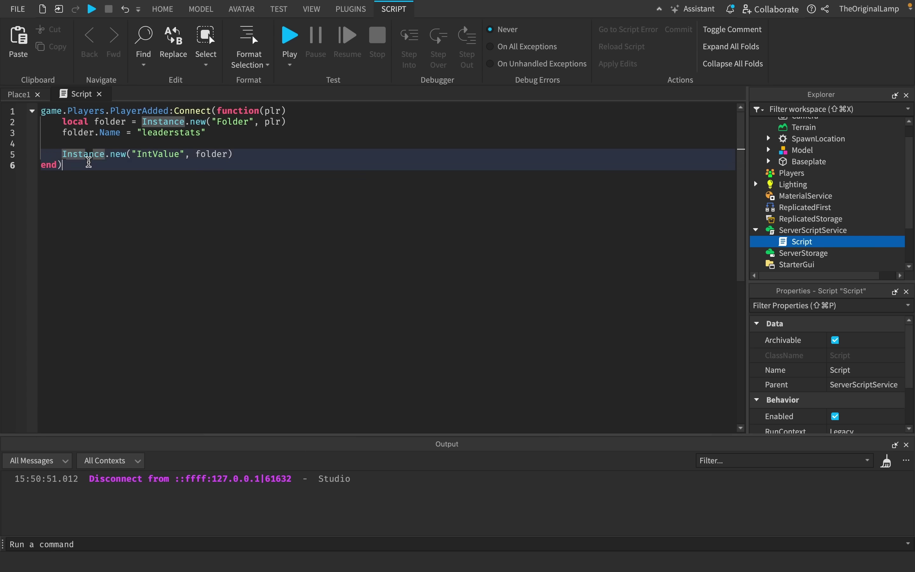
Return to the Place1 3D view and delete the Script from ServerScriptService
{"action": "left_click_drag", "start_coordinate": [87, 163], "coordinate": [40, 107]}
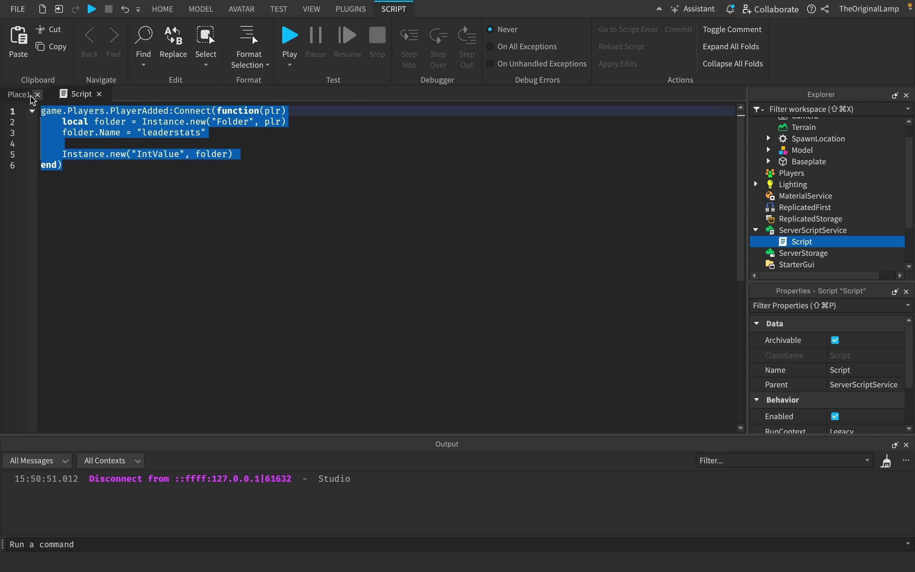
{"action": "left_click", "coordinate": [33, 97]}
{"action": "scroll", "coordinate": [385, 173], "scroll_direction": "down", "scroll_amount": 3}
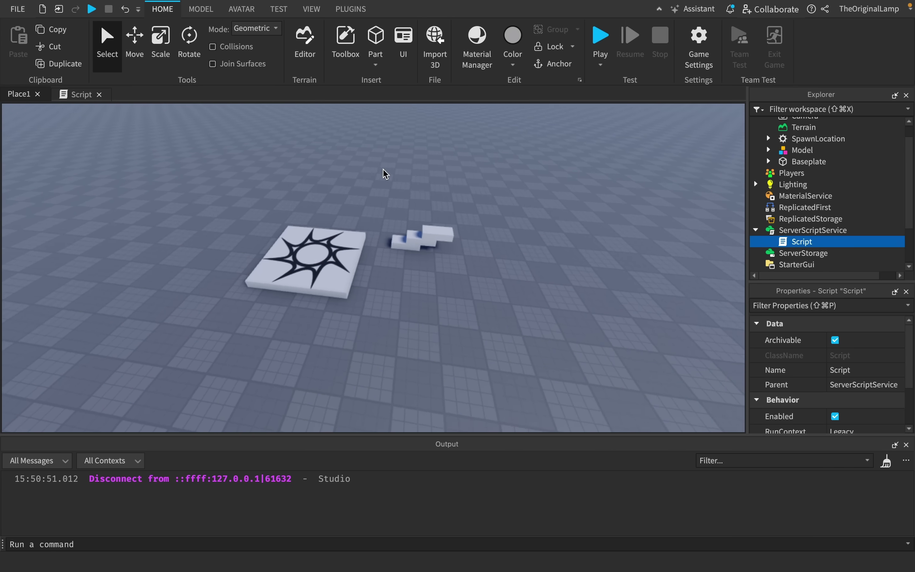
{"action": "scroll", "coordinate": [385, 173], "scroll_direction": "up", "scroll_amount": 3}
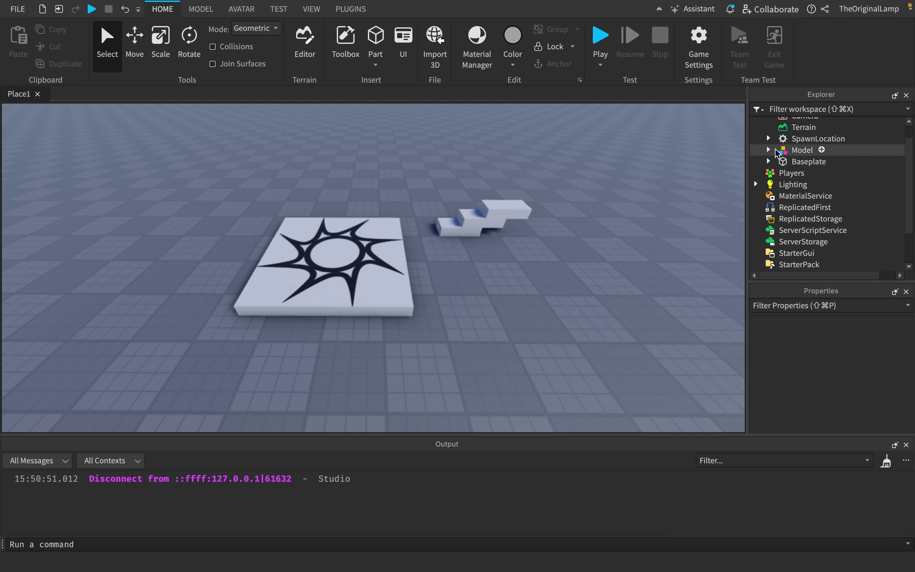
Select all three Parts inside the stair Model and set their BrickColor to Teal
{"action": "left_click", "coordinate": [785, 150]}
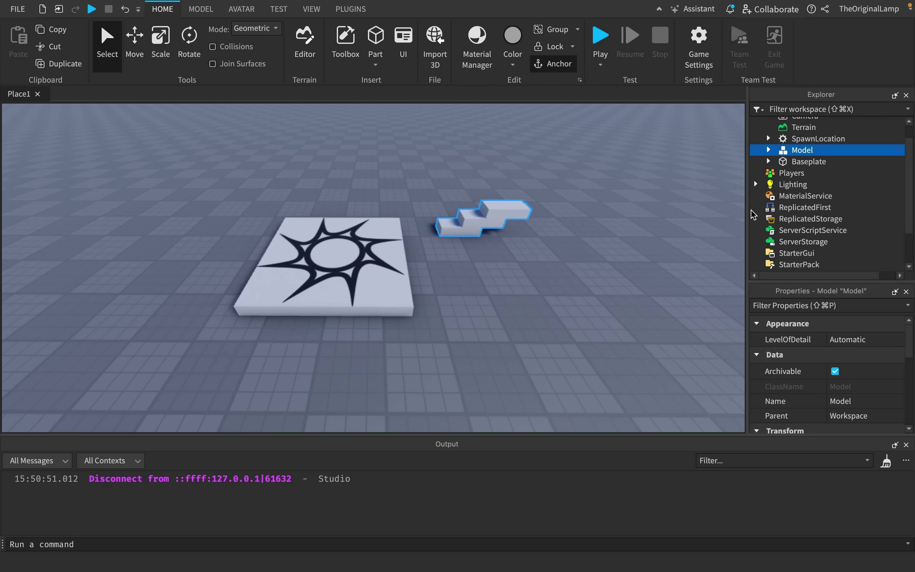
{"action": "left_click", "coordinate": [769, 150]}
{"action": "left_click", "coordinate": [796, 164]}
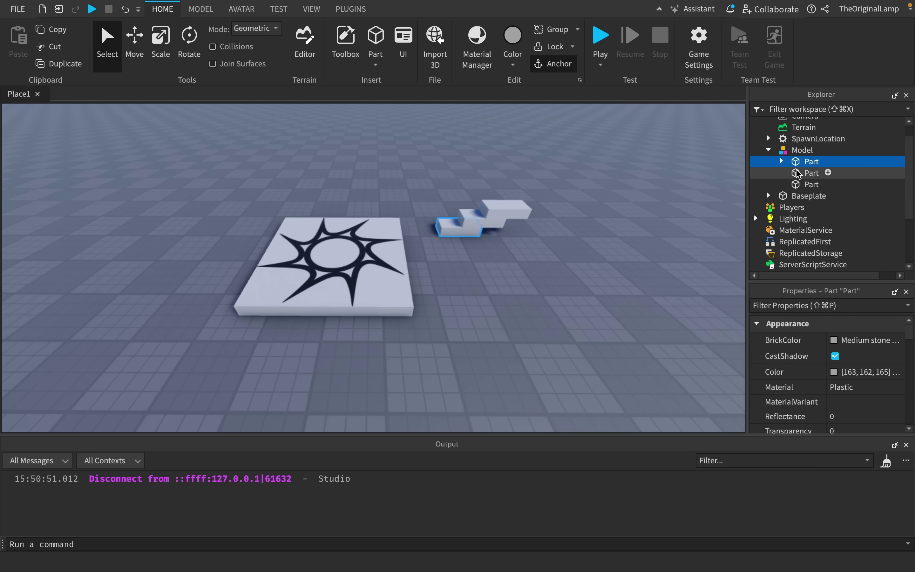
{"action": "left_click", "coordinate": [802, 184], "text": "shift"}
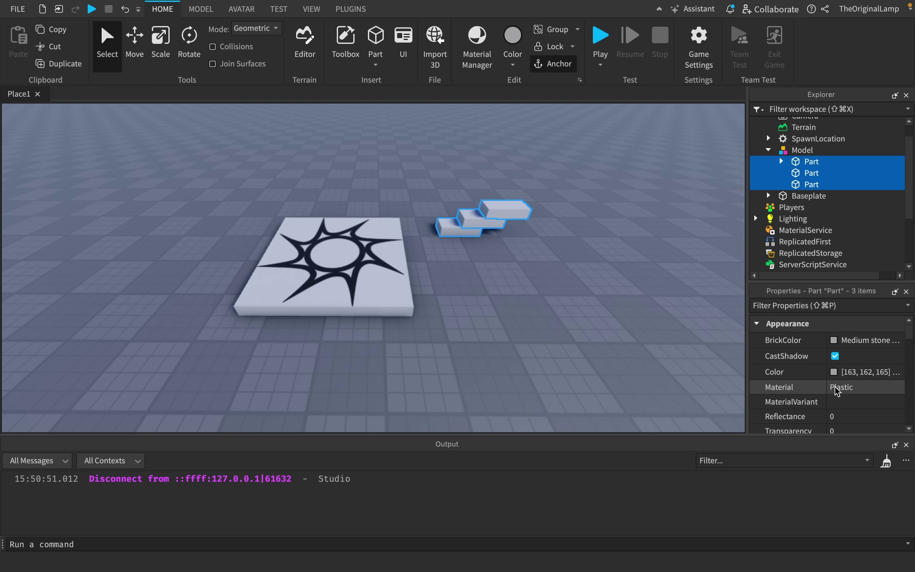
{"action": "left_click", "coordinate": [836, 342]}
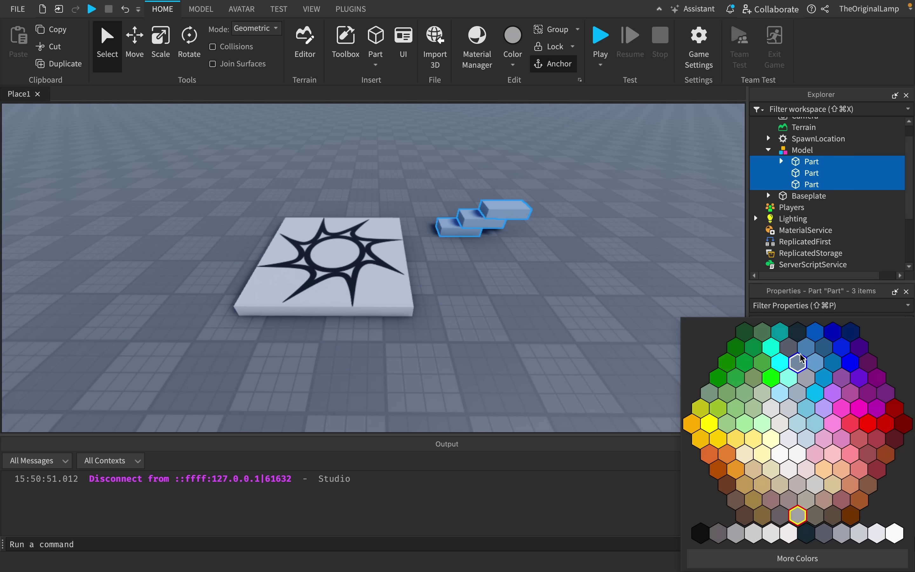
{"action": "left_click", "coordinate": [775, 351]}
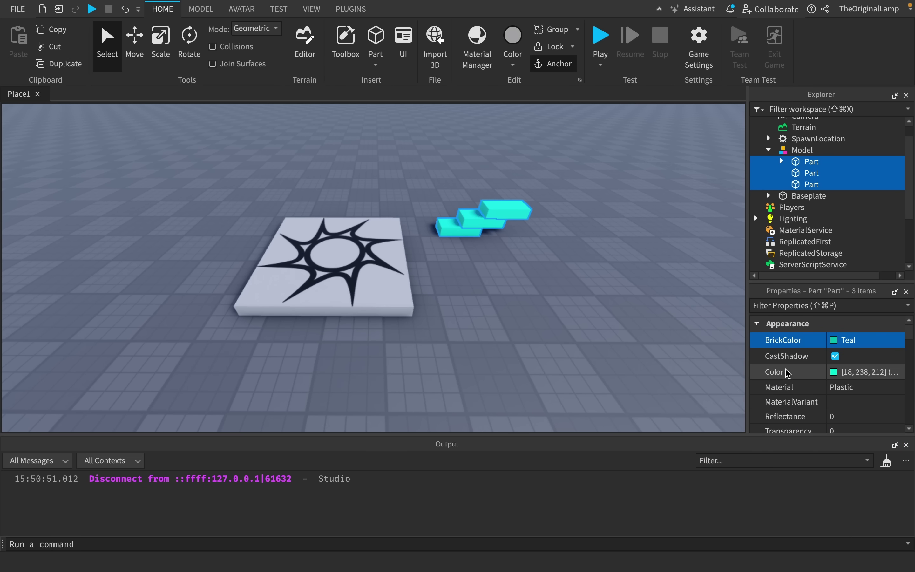
Set the Color of the three stair parts to red [235, 79, 56] using the colour wheel
{"action": "left_click", "coordinate": [834, 372]}
{"action": "left_click", "coordinate": [714, 419]}
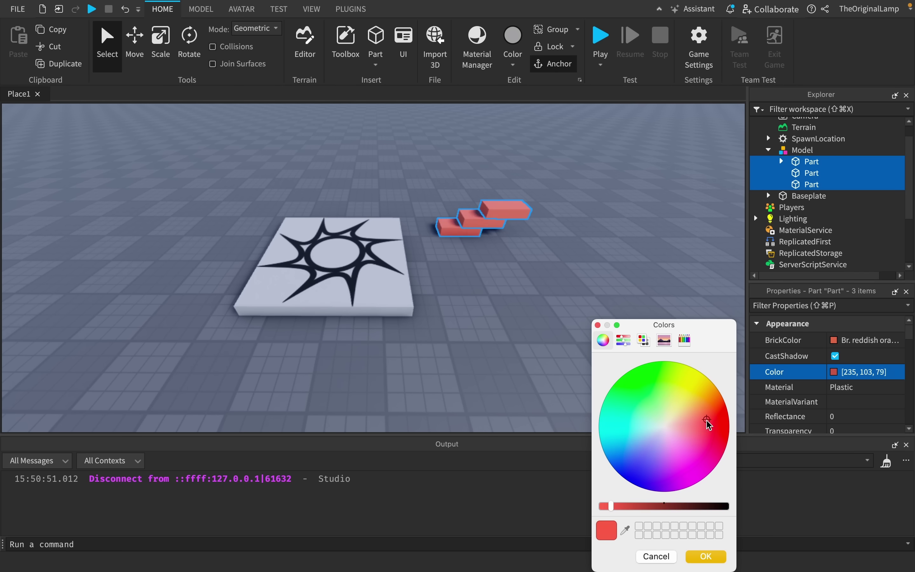
{"action": "left_click", "coordinate": [706, 556]}
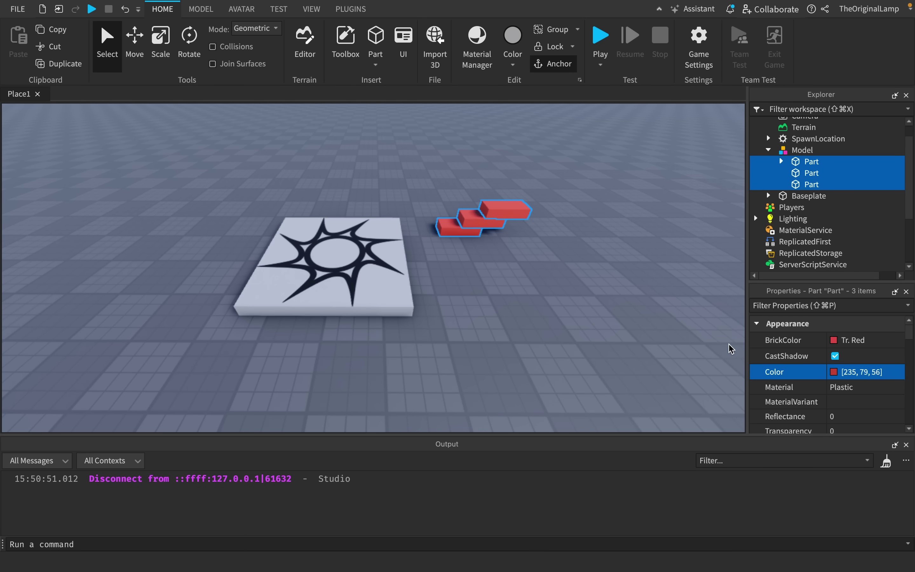
Set the BrickColor of the three stair parts to Mulberry
{"action": "left_click", "coordinate": [806, 342]}
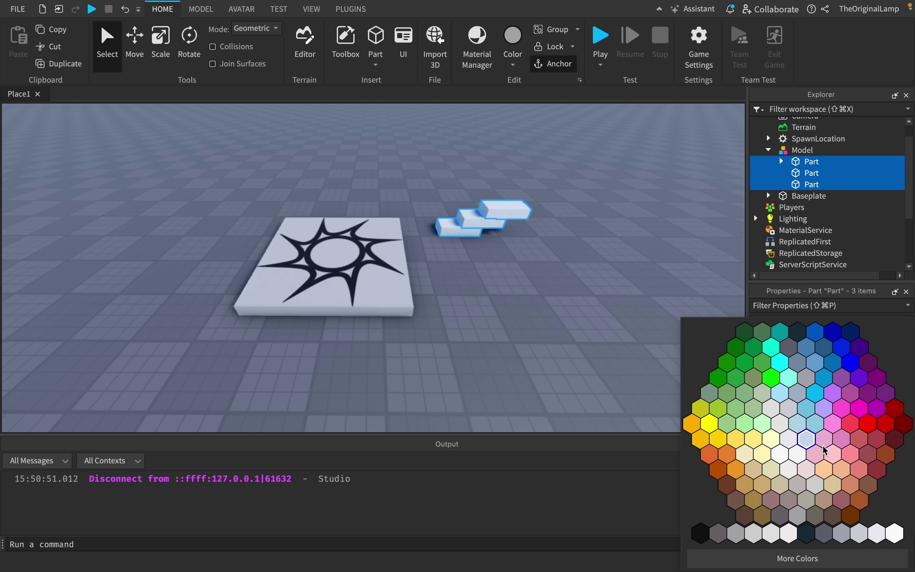
{"action": "left_click", "coordinate": [808, 468]}
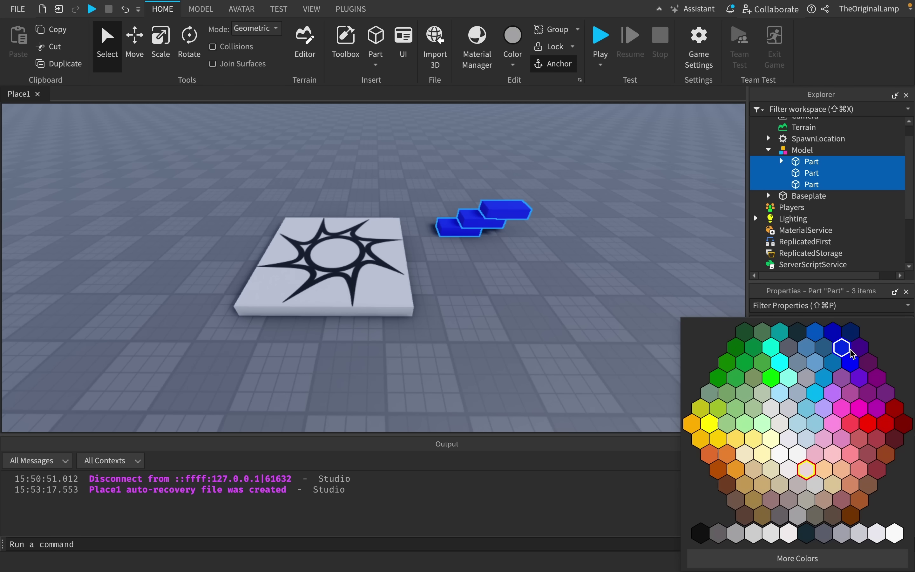
{"action": "left_click", "coordinate": [868, 362]}
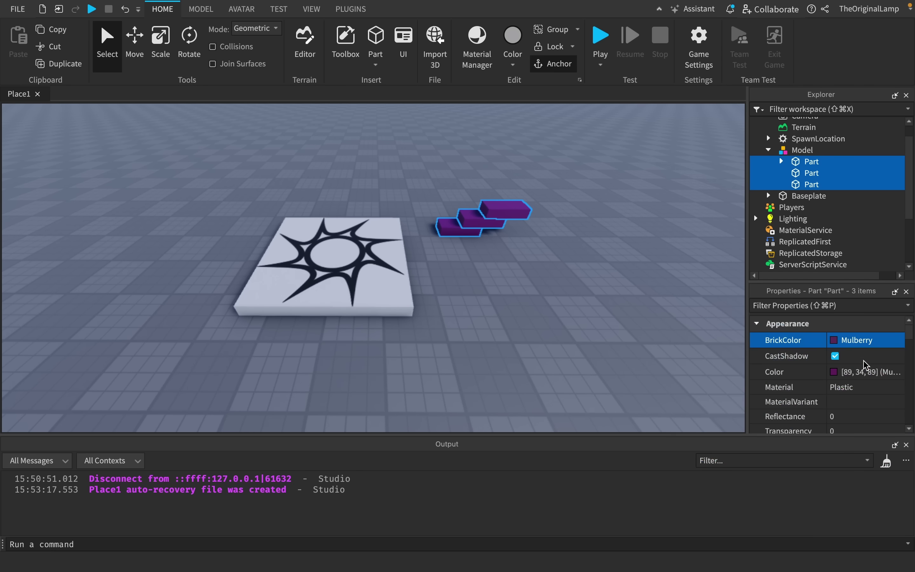
Compare the BrickColor palette with the Color wheel for the three selected stair parts without applying a new colour
{"action": "left_click", "coordinate": [838, 342]}
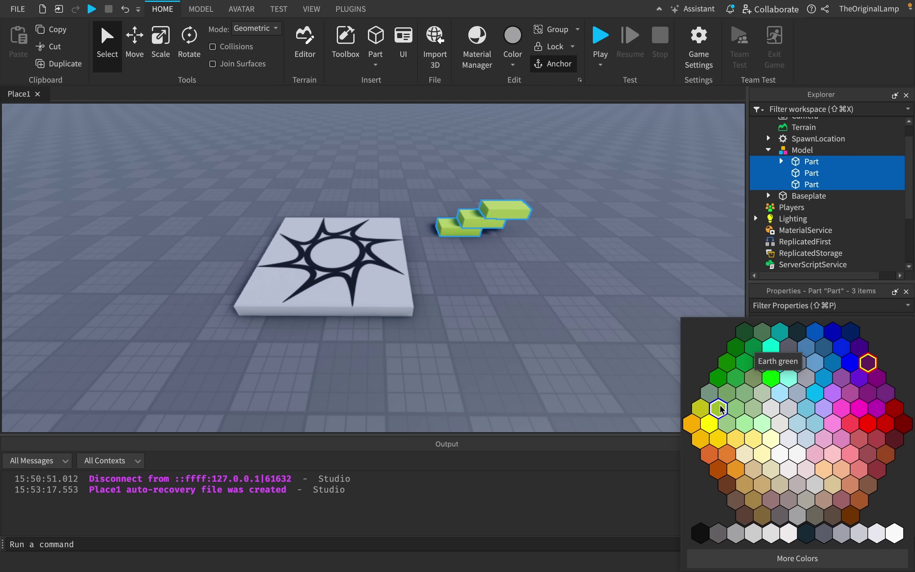
{"action": "left_click", "coordinate": [757, 368]}
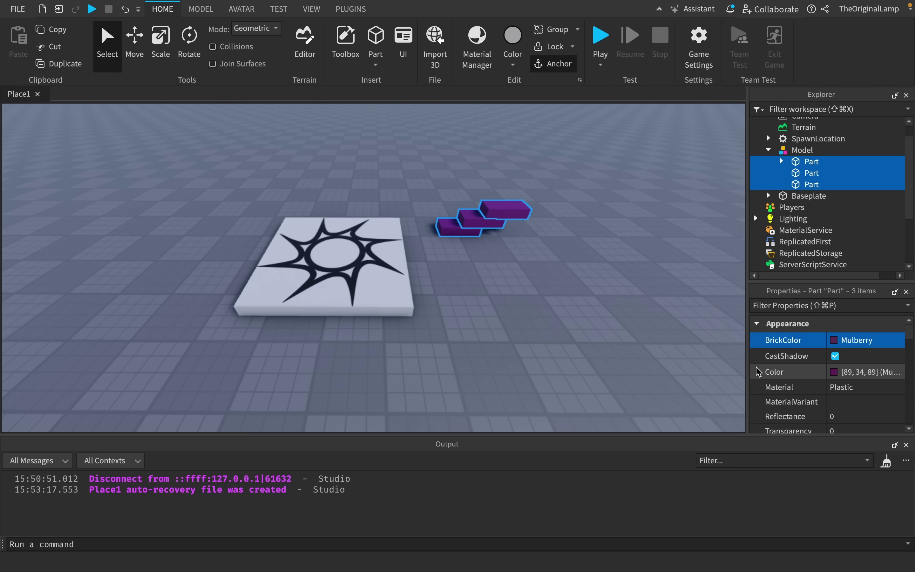
{"action": "left_click", "coordinate": [836, 373]}
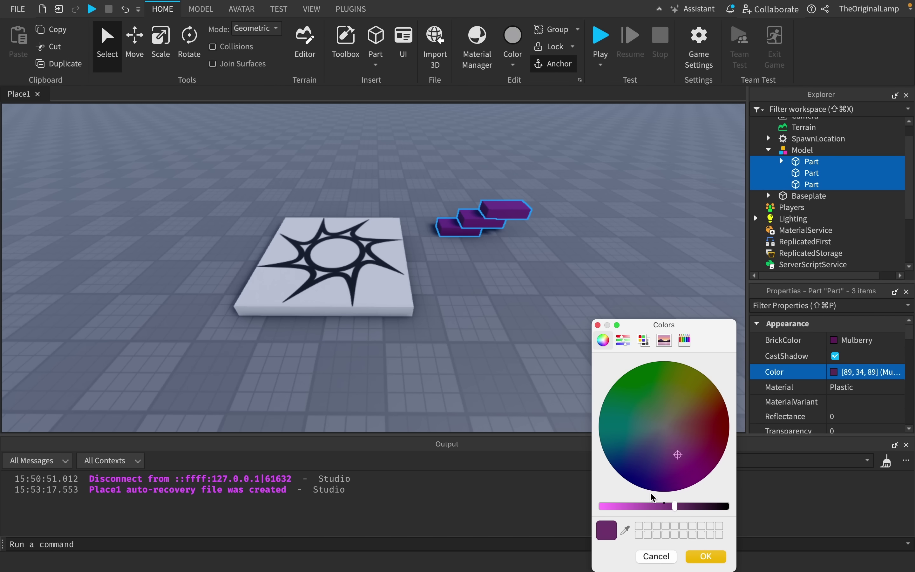
{"action": "mouse_move", "coordinate": [654, 506]}
{"action": "left_mouse_down"}
{"action": "mouse_move", "coordinate": [585, 505]}
{"action": "mouse_move", "coordinate": [694, 507]}
{"action": "mouse_move", "coordinate": [667, 507]}
{"action": "left_mouse_up"}
{"action": "left_click", "coordinate": [616, 432]}
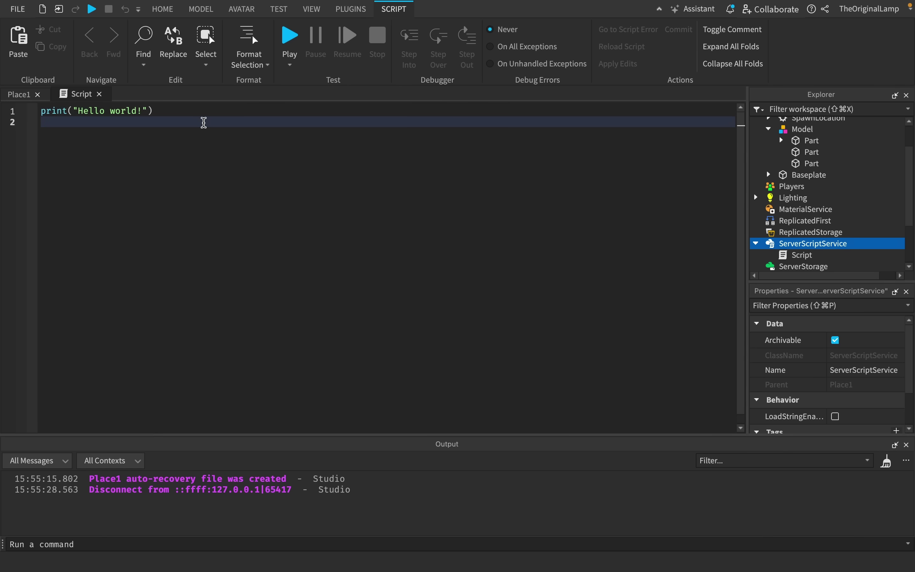
Clear the default Hello world line from the Script in ServerScriptService and enter coroutine in its place
{"action": "key", "text": "super+a"}
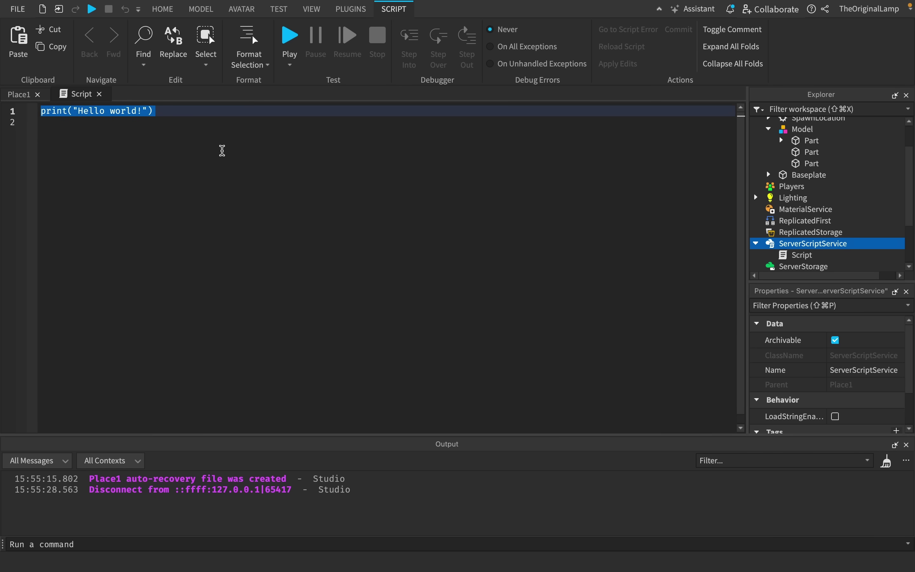
{"action": "key", "text": "BackSpace"}
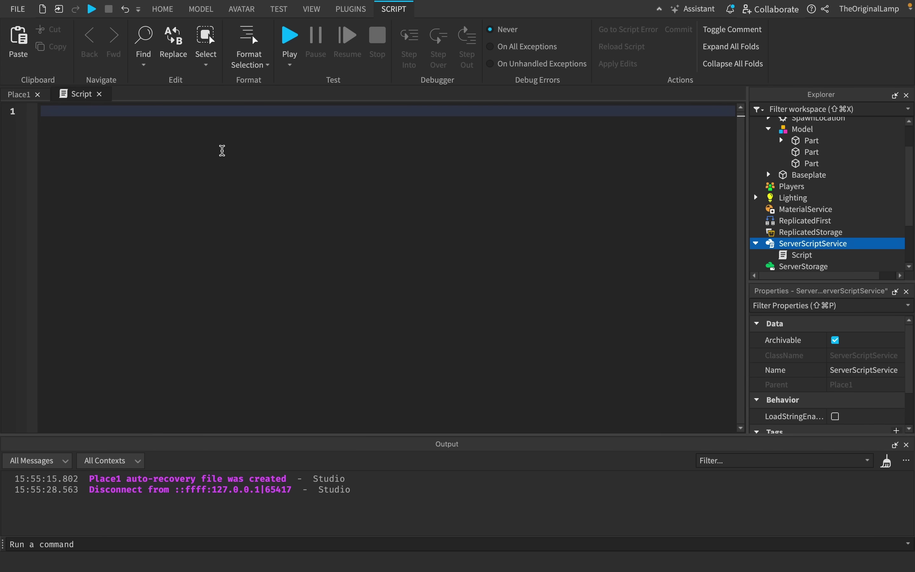
{"action": "type", "text": "cor"}
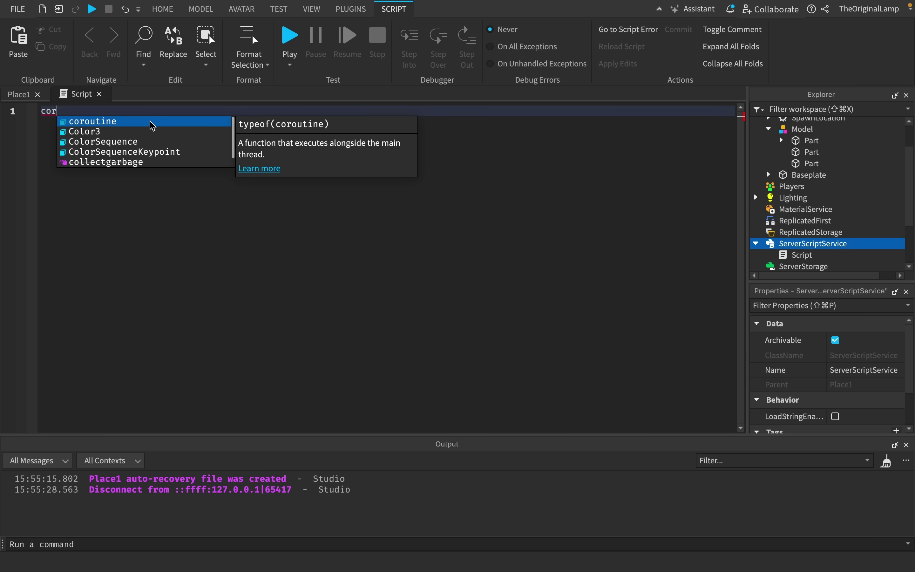
{"action": "left_click_drag", "start_coordinate": [239, 125], "coordinate": [331, 129]}
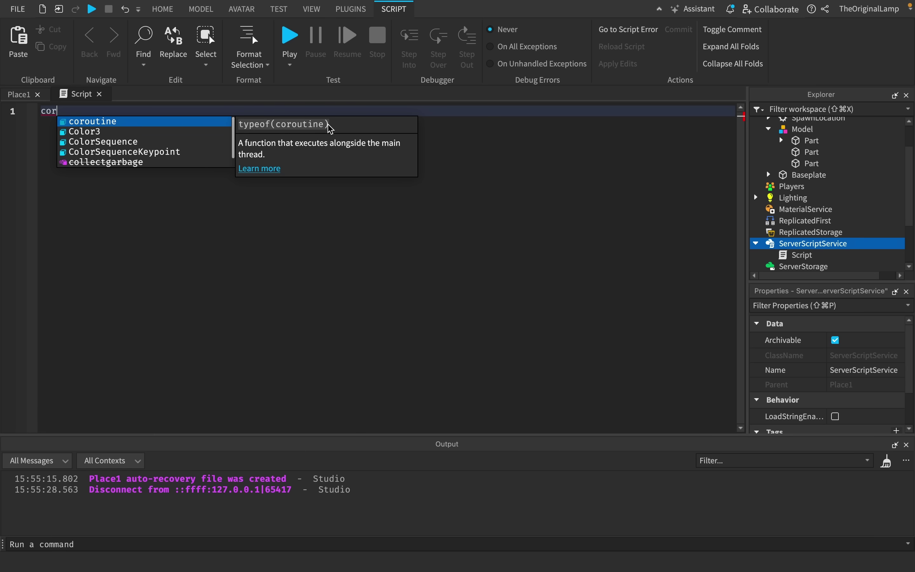
{"action": "left_click", "coordinate": [128, 119]}
{"action": "left_click_drag", "start_coordinate": [108, 113], "coordinate": [40, 113]}
{"action": "left_click", "coordinate": [136, 106]}
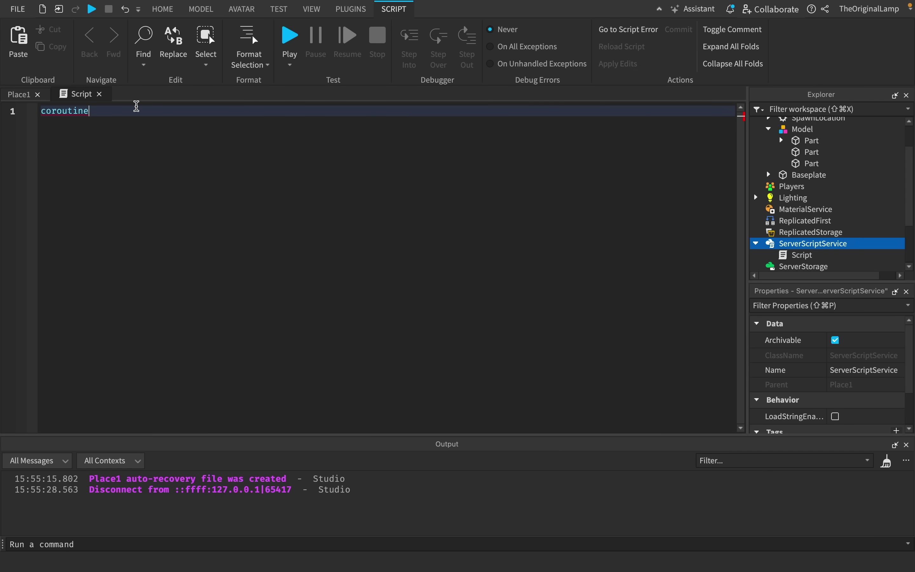
Browse the functions of the coroutine library and view the description of isyieldable
{"action": "type", "text": "."}
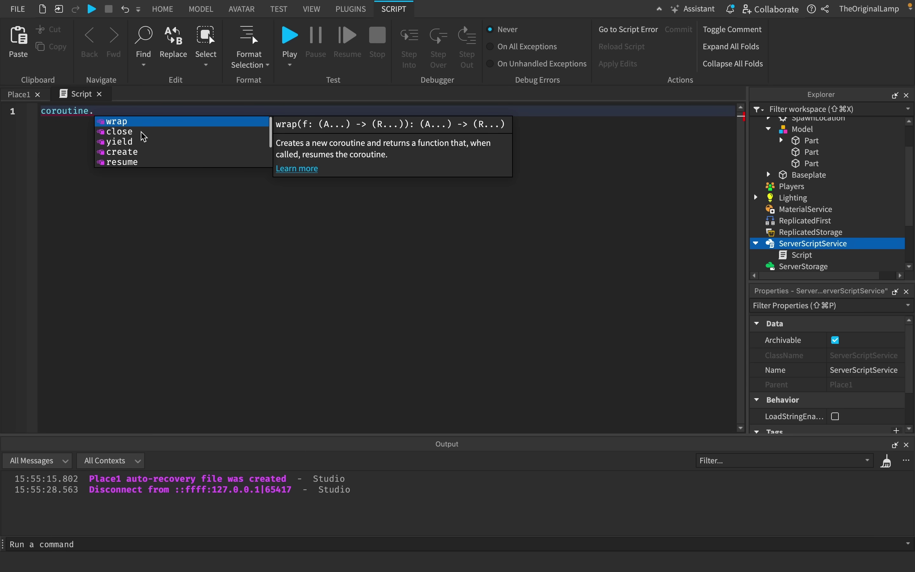
{"action": "scroll", "coordinate": [143, 134], "scroll_direction": "down", "scroll_amount": 2}
{"action": "scroll", "coordinate": [144, 139], "scroll_direction": "down", "scroll_amount": 1}
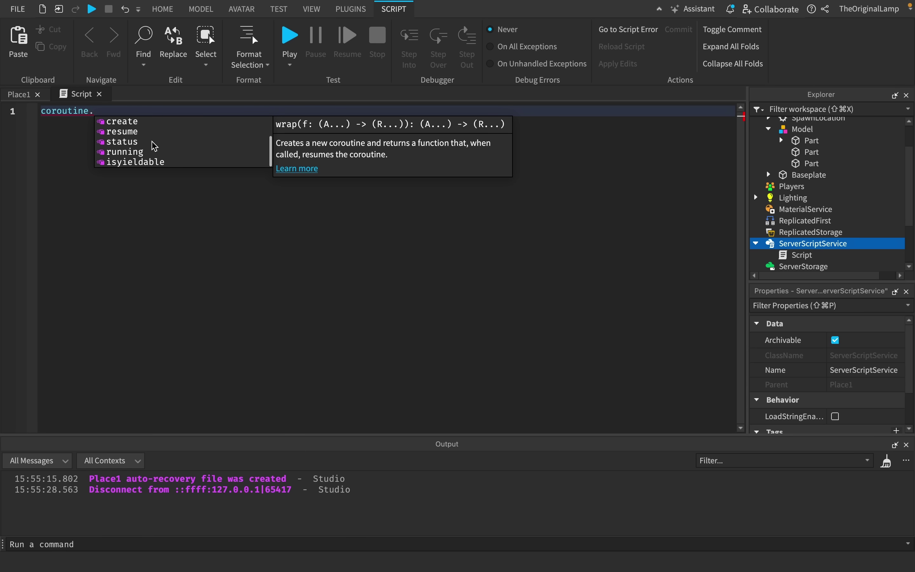
{"action": "left_click", "coordinate": [127, 163]}
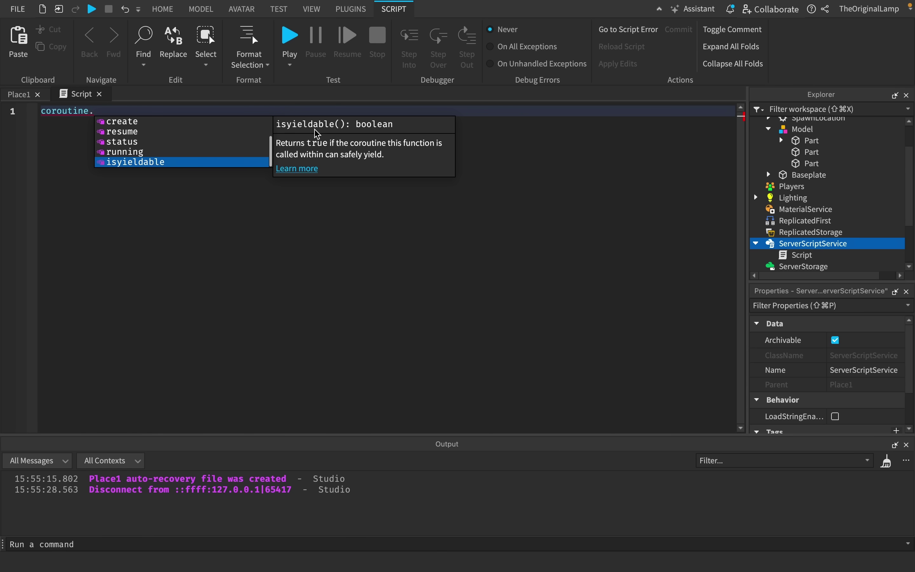
Replace the coroutine code with the variable declaration local g = 123
{"action": "key", "text": "super+BackSpace"}
{"action": "type", "text": "local g"}
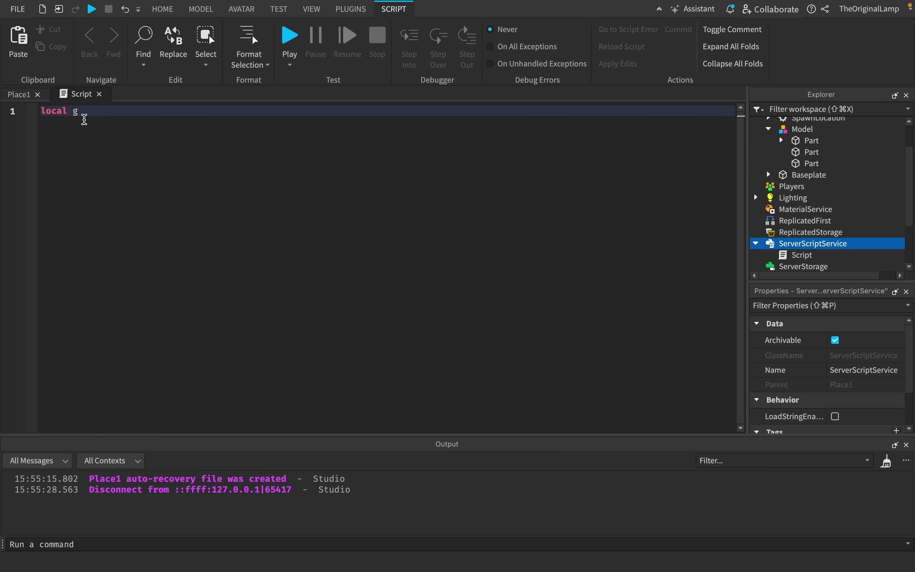
{"action": "type", "text": " = 123"}
Replace the variable declaration with a reference to the Model in workspace, then clear the line
{"action": "left_click_drag", "start_coordinate": [146, 108], "coordinate": [2, 105]}
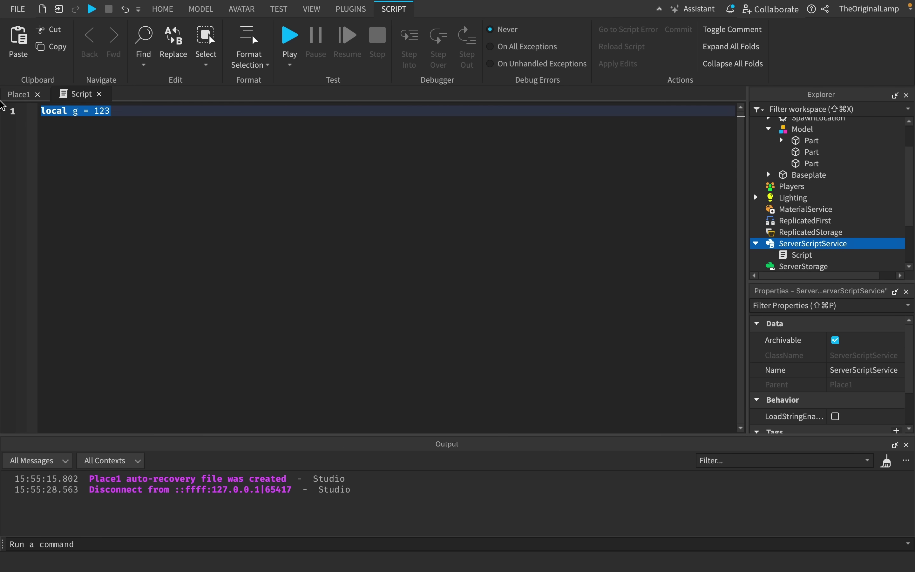
{"action": "type", "text": "for "}
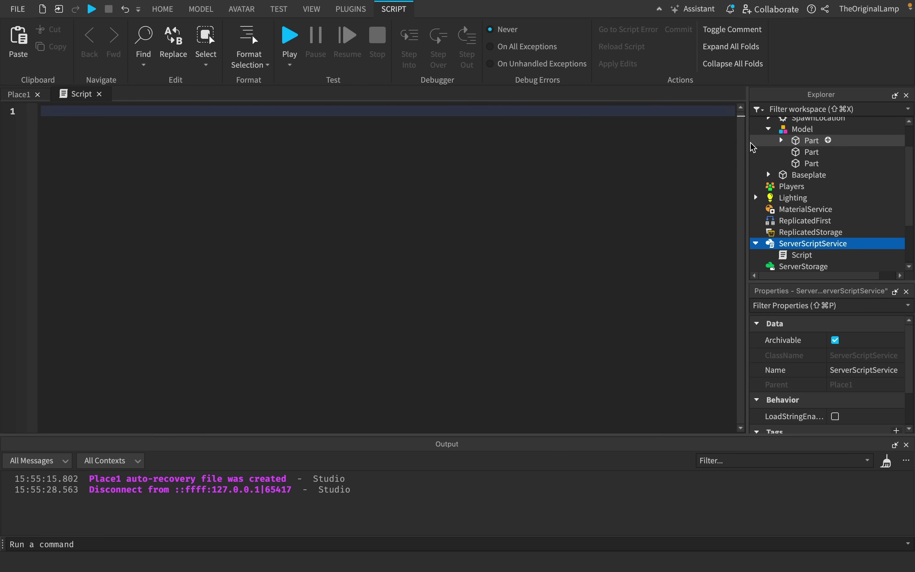
{"action": "type", "text": "workspace.Model.p"}
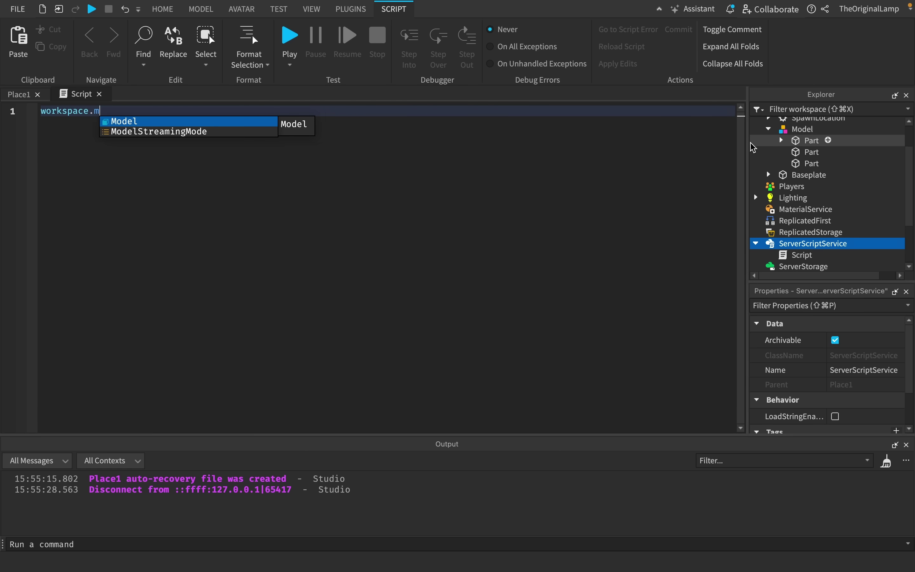
{"action": "type", "text": "a"}
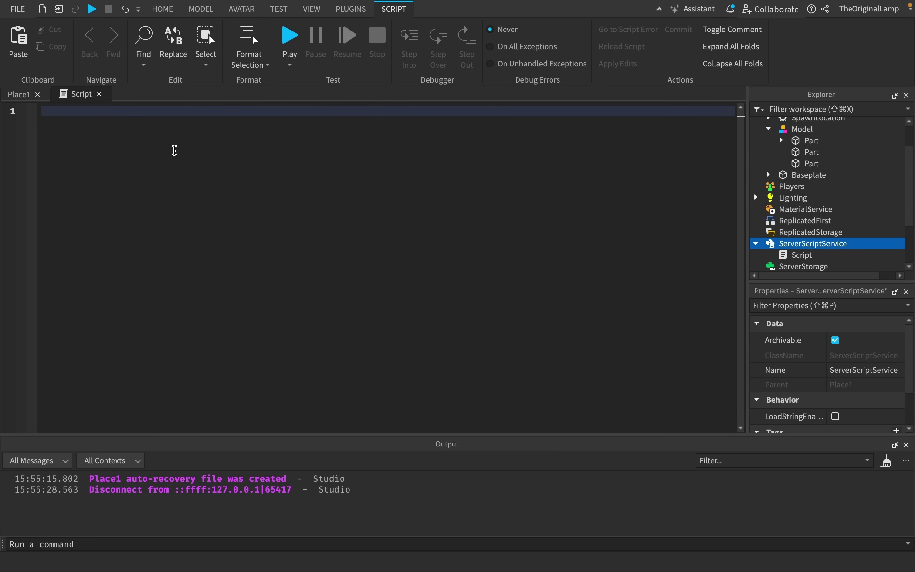
Enter Enum.HumanoidDisplayDistanceType in the Script as an enum example and clear the line
{"action": "type", "text": "Enum."}
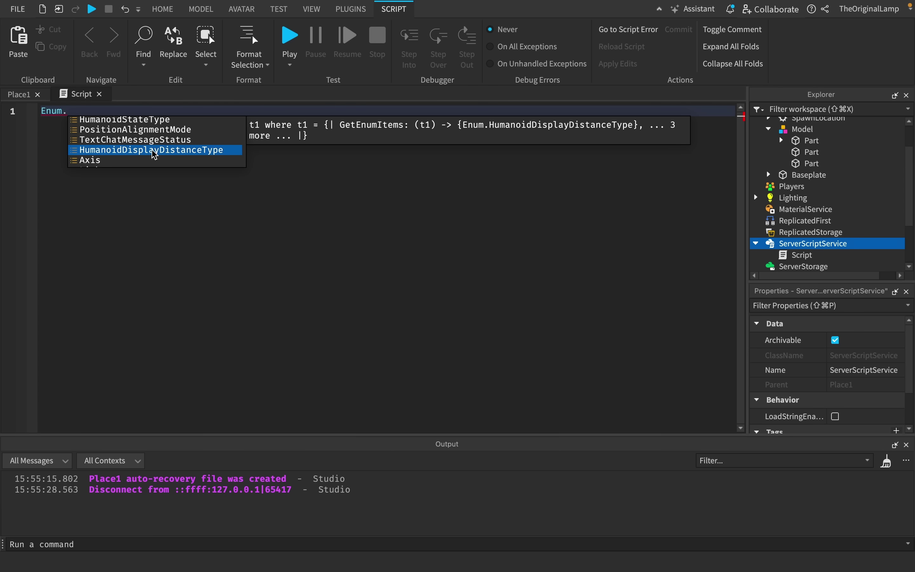
{"action": "left_click", "coordinate": [191, 152]}
{"action": "type", "text": "."}
{"action": "left_click_drag", "start_coordinate": [192, 151], "coordinate": [25, 114]}
{"action": "key", "text": "BackSpace"}
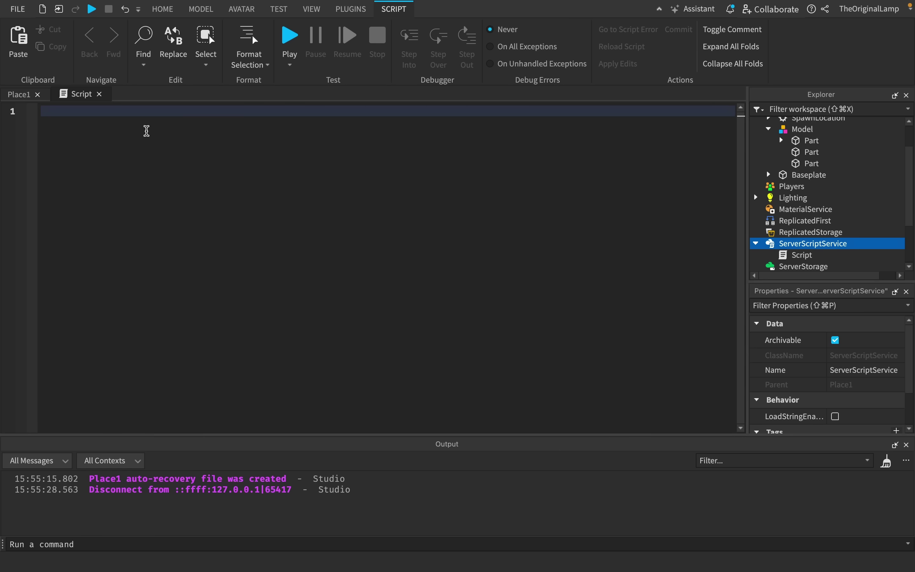
Look up the pcall and xpcall functions in the code suggestions
{"action": "type", "text": "pca"}
{"action": "key", "text": "super+a"}
{"action": "type", "text": "xp"}
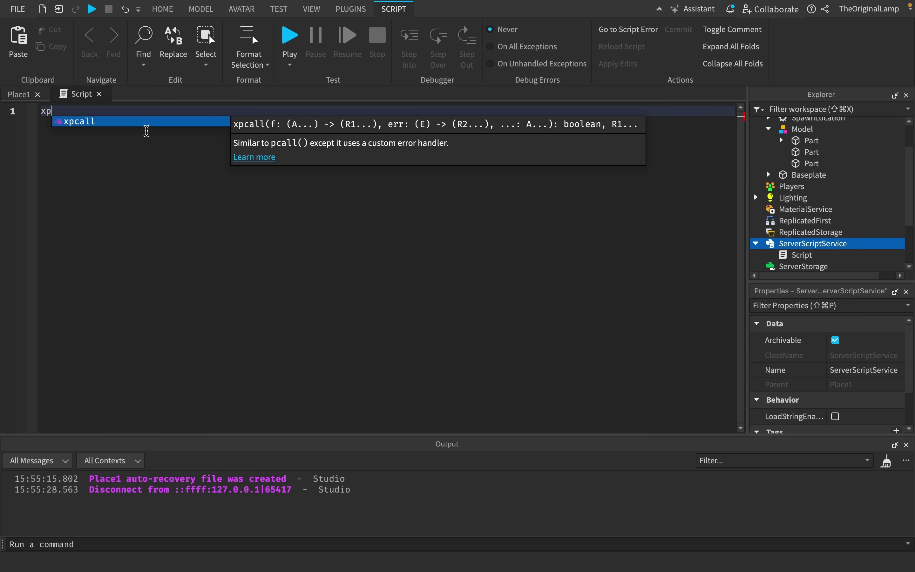
{"action": "key", "text": "shift+Home"}
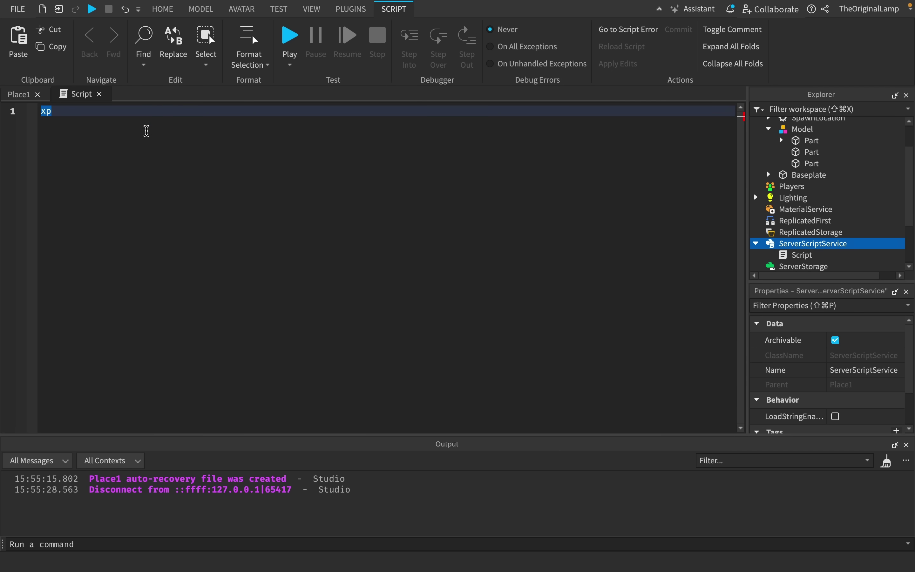
Look up the code suggestions for sec and erase the text so the Script is empty
{"action": "type", "text": "sec"}
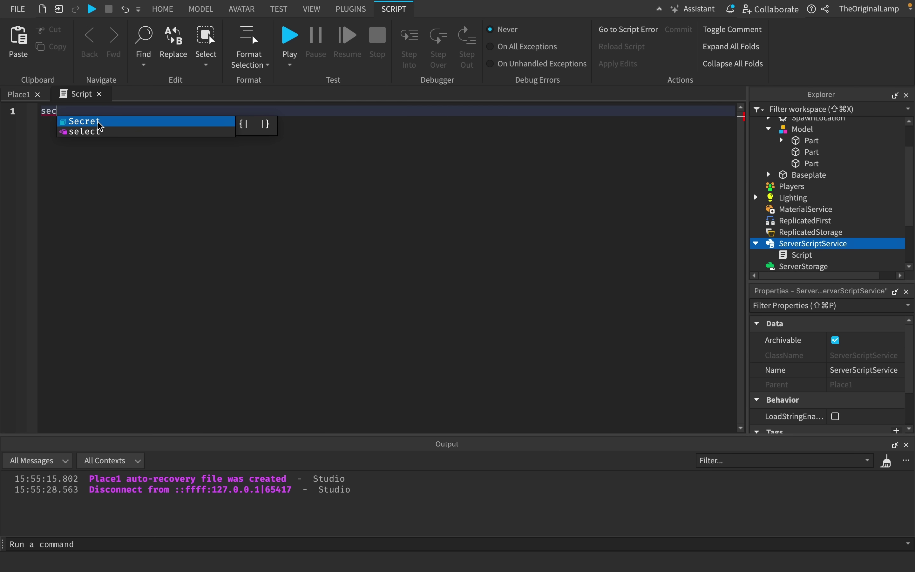
{"action": "key", "text": "BackSpace"}
{"action": "key", "text": "BackSpace"}
{"action": "key", "text": "BackSpace"}
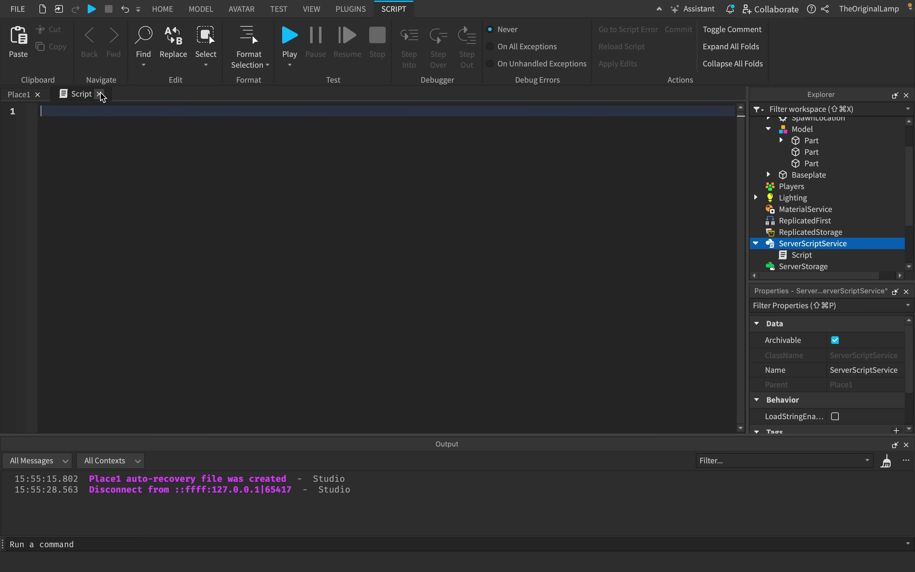
Close the script editor and insert a ModuleScript inside the Script in ServerScriptService
{"action": "left_click", "coordinate": [100, 94]}
{"action": "scroll", "coordinate": [812, 212], "scroll_direction": "down", "scroll_amount": 2}
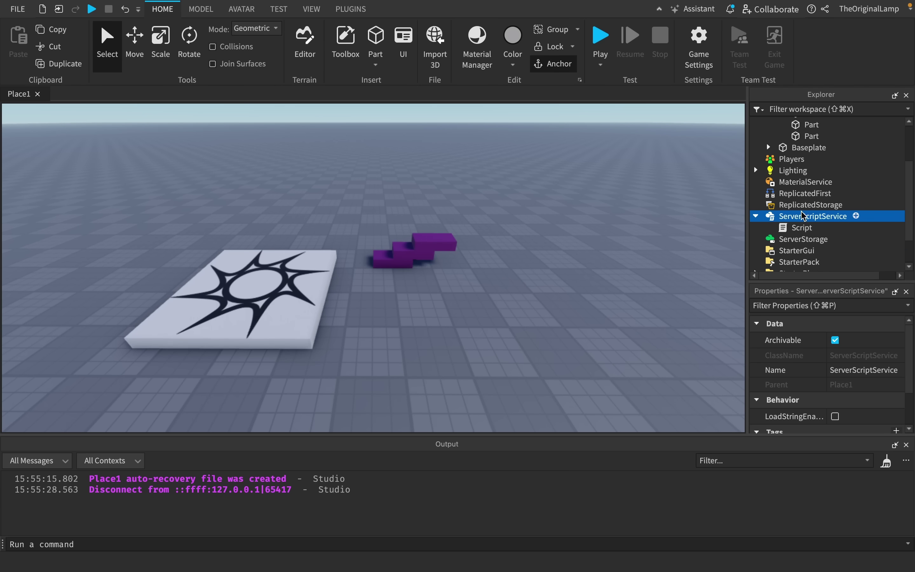
{"action": "left_click", "coordinate": [822, 228]}
{"action": "type", "text": "mod"}
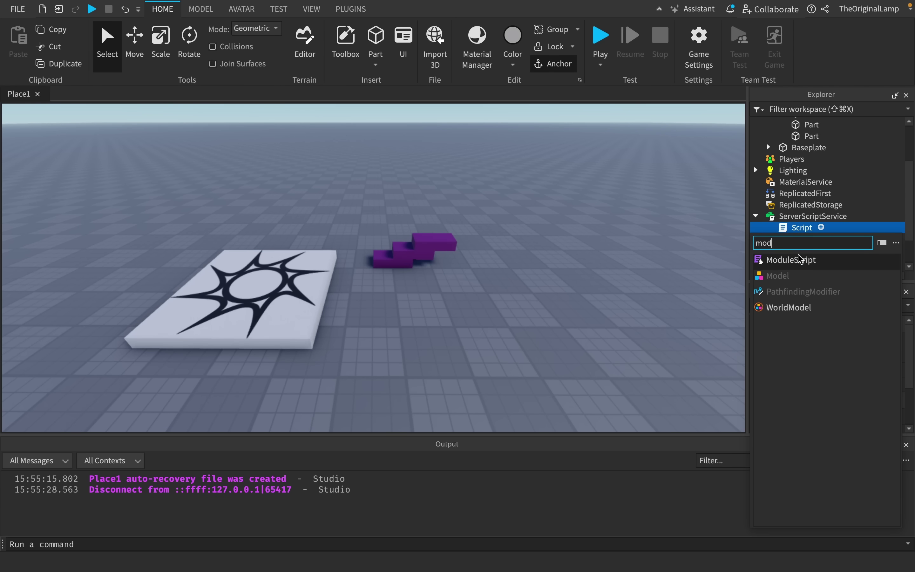
{"action": "left_click", "coordinate": [798, 263]}
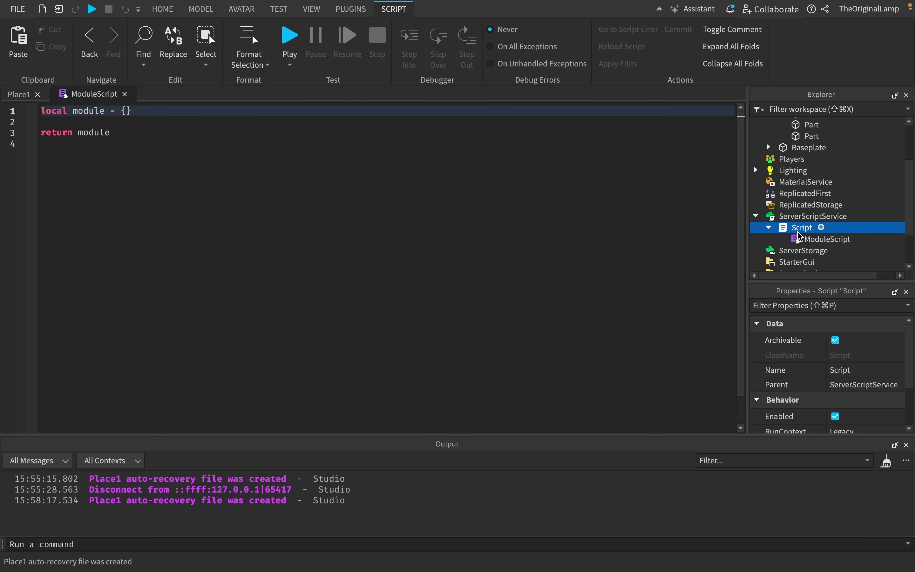
Select the ModuleScript and examine its default code, including the empty module table
{"action": "left_click", "coordinate": [825, 239]}
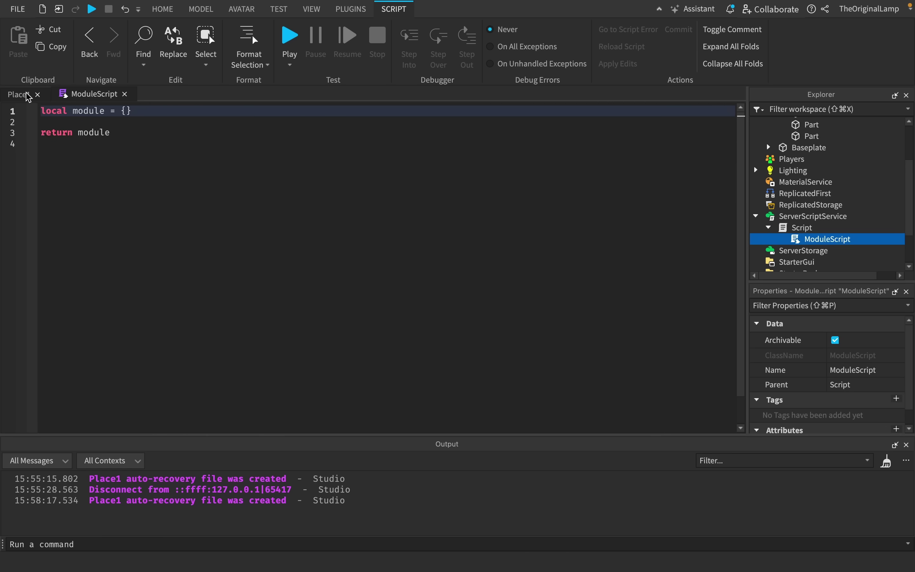
{"action": "left_click_drag", "start_coordinate": [42, 111], "coordinate": [40, 132]}
{"action": "left_click", "coordinate": [145, 124]}
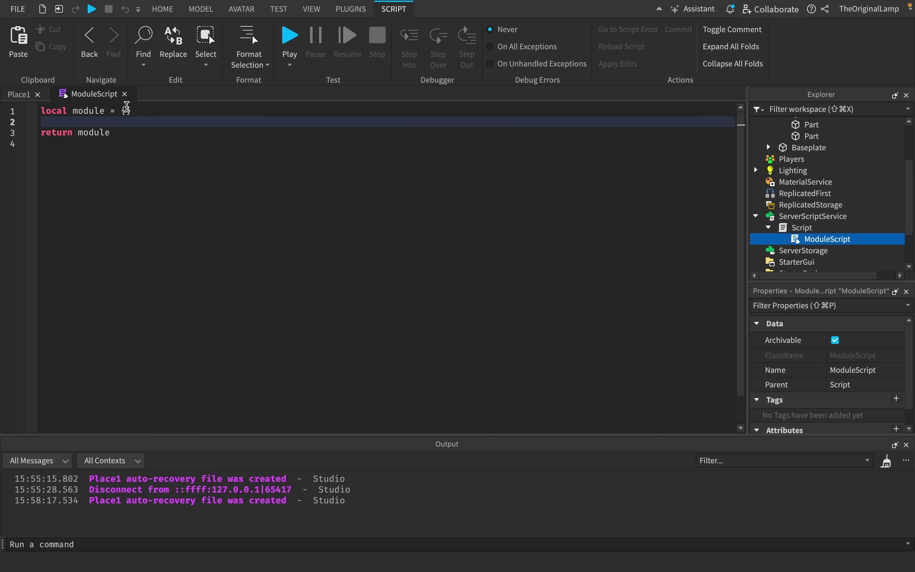
{"action": "left_click", "coordinate": [129, 111]}
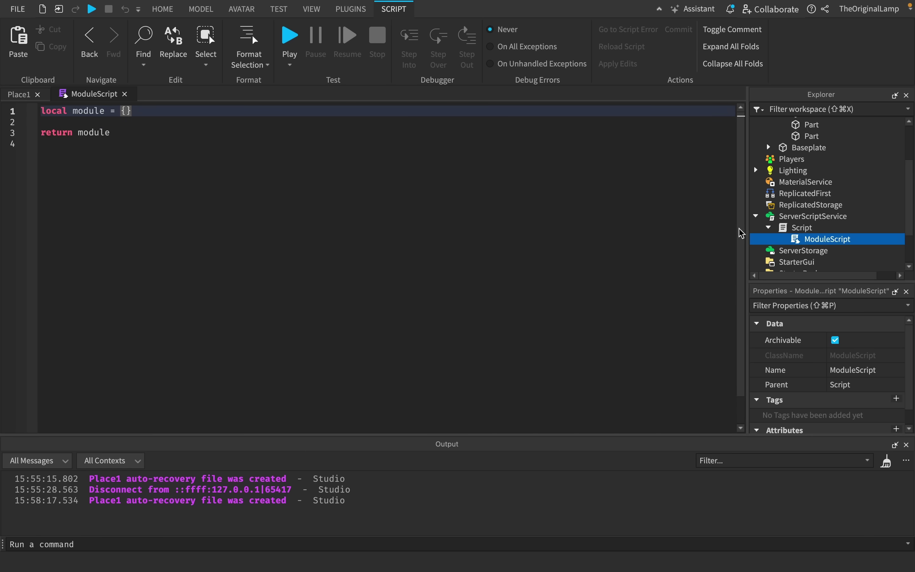
Open the parent Script, switch back to the ModuleScript code and return to the Place1 3D view
{"action": "double_click", "coordinate": [806, 228]}
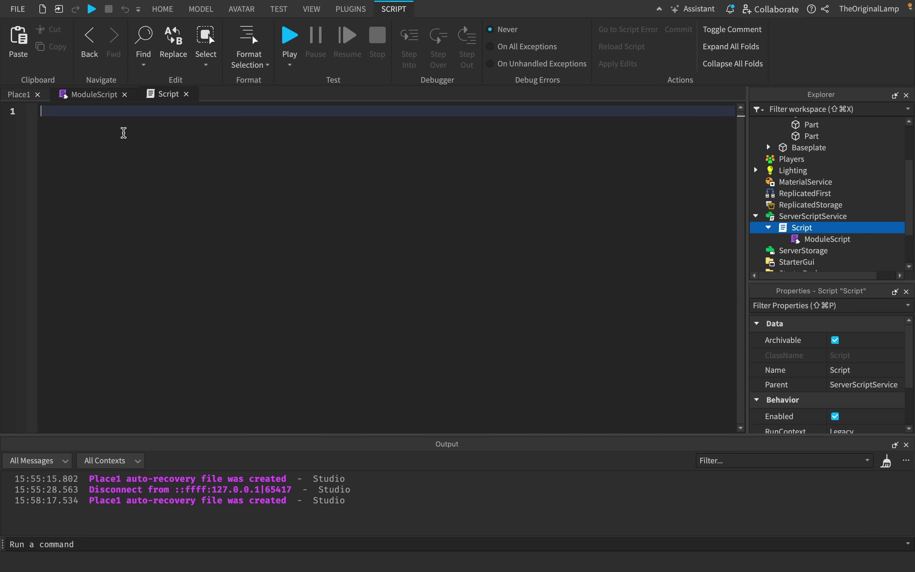
{"action": "left_click", "coordinate": [828, 239]}
{"action": "left_click", "coordinate": [95, 94]}
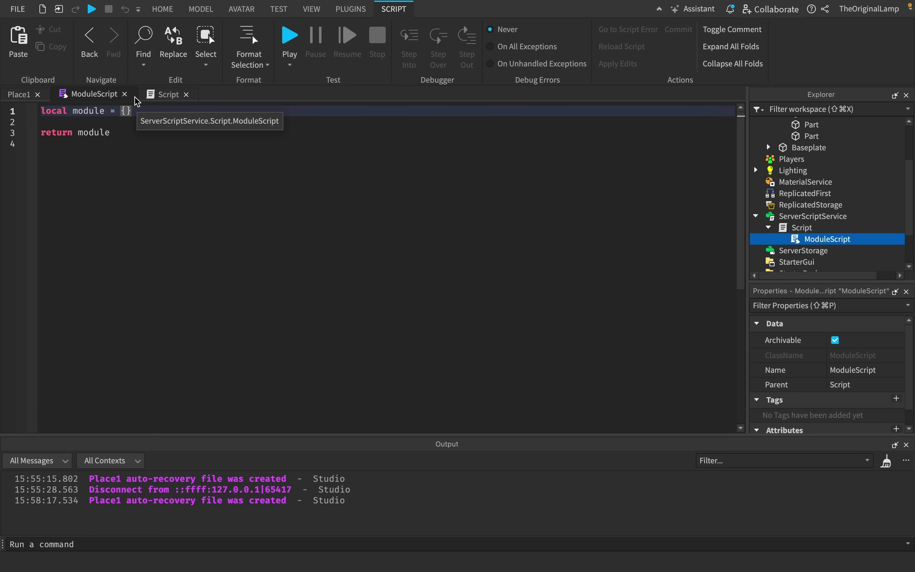
{"action": "left_click", "coordinate": [17, 94]}
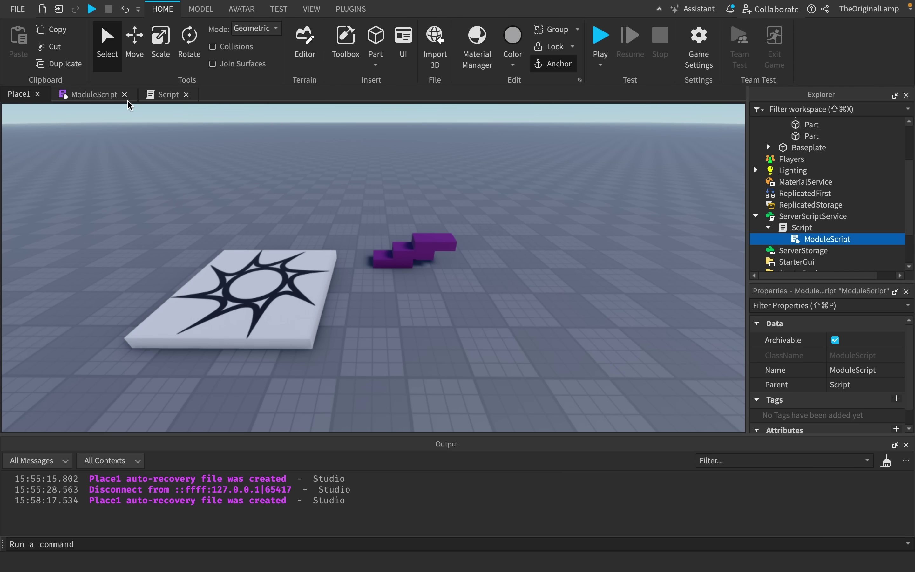
Return to the ModuleScript and highlight its module table declaration and return statement
{"action": "left_click", "coordinate": [133, 100]}
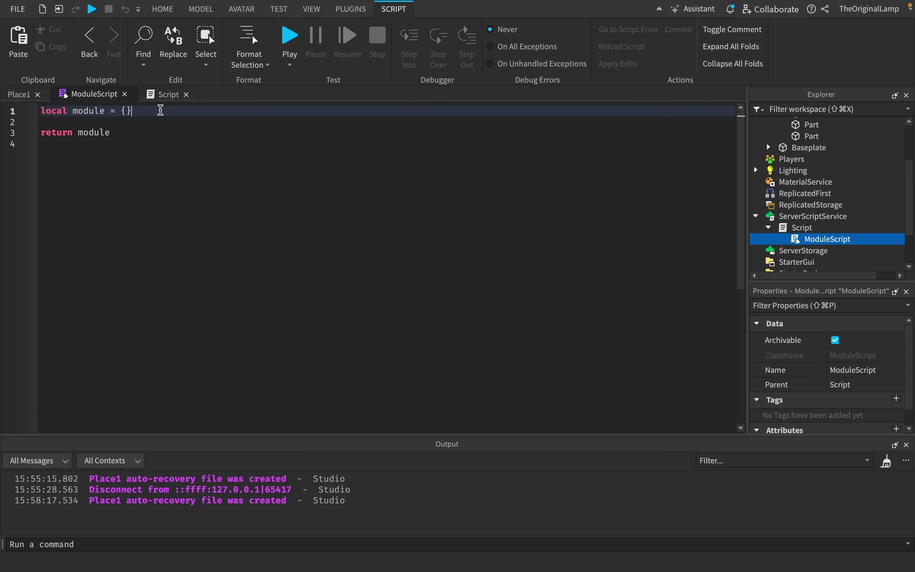
{"action": "left_click_drag", "start_coordinate": [147, 110], "coordinate": [41, 110]}
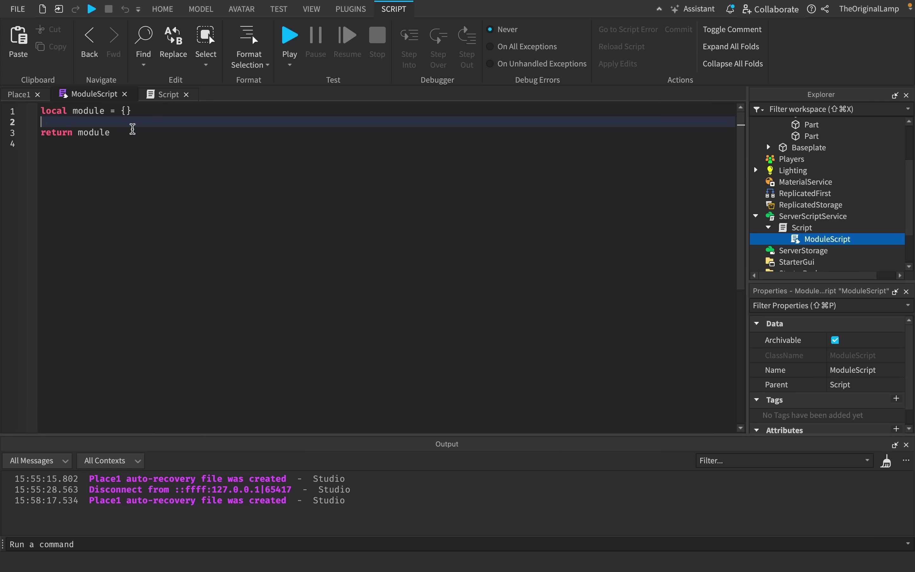
{"action": "left_click_drag", "start_coordinate": [133, 132], "coordinate": [42, 109]}
{"action": "left_click", "coordinate": [82, 111]}
{"action": "left_click", "coordinate": [127, 111]}
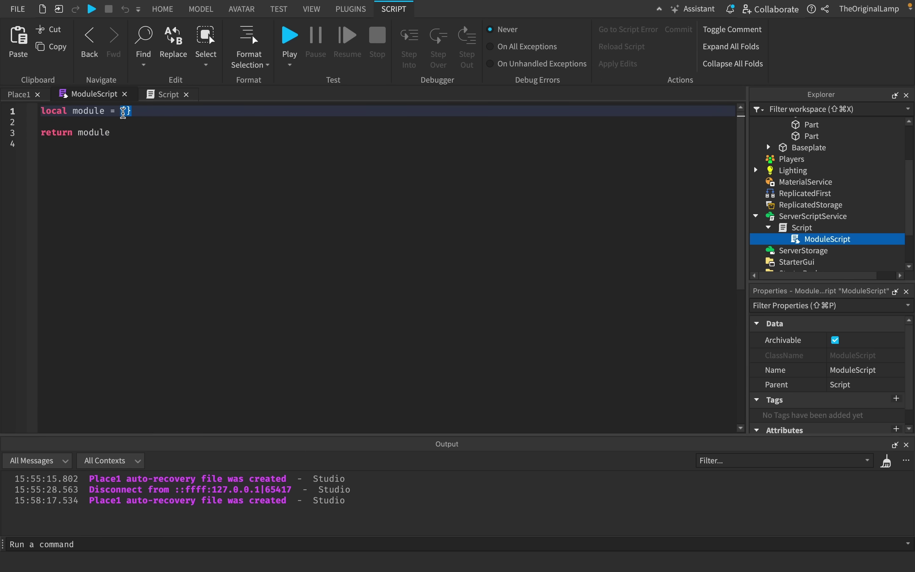
Copy the ModuleScript's default code into the parent Script
{"action": "left_click", "coordinate": [164, 95]}
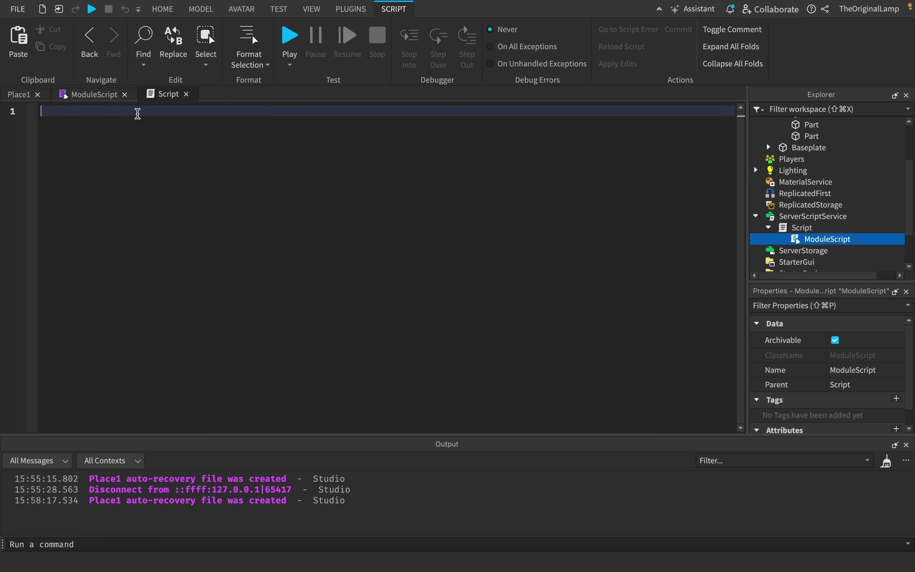
{"action": "type", "text": "{}"}
{"action": "left_click", "coordinate": [111, 95]}
{"action": "left_click_drag", "start_coordinate": [111, 144], "coordinate": [1, 74]}
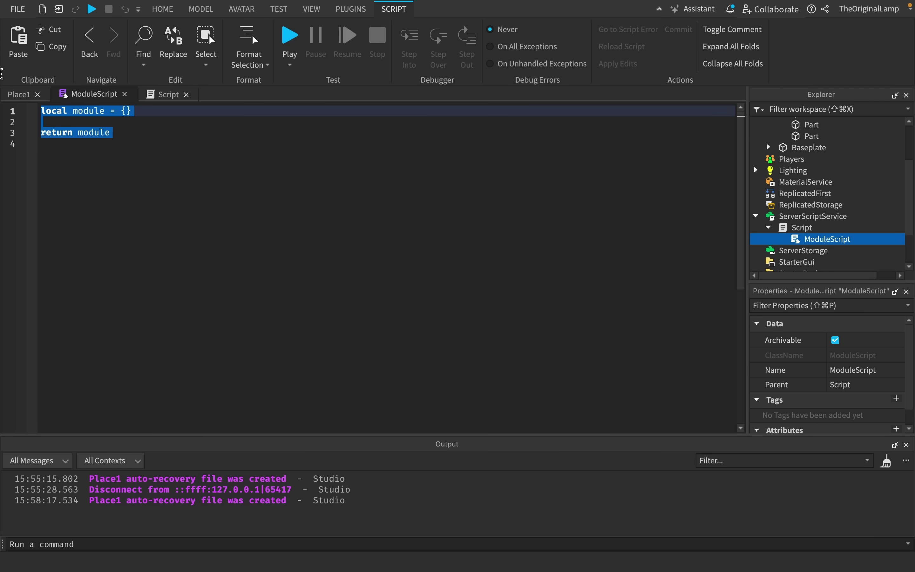
{"action": "key", "text": "super+c"}
{"action": "left_click", "coordinate": [163, 94]}
{"action": "key", "text": "super+v"}
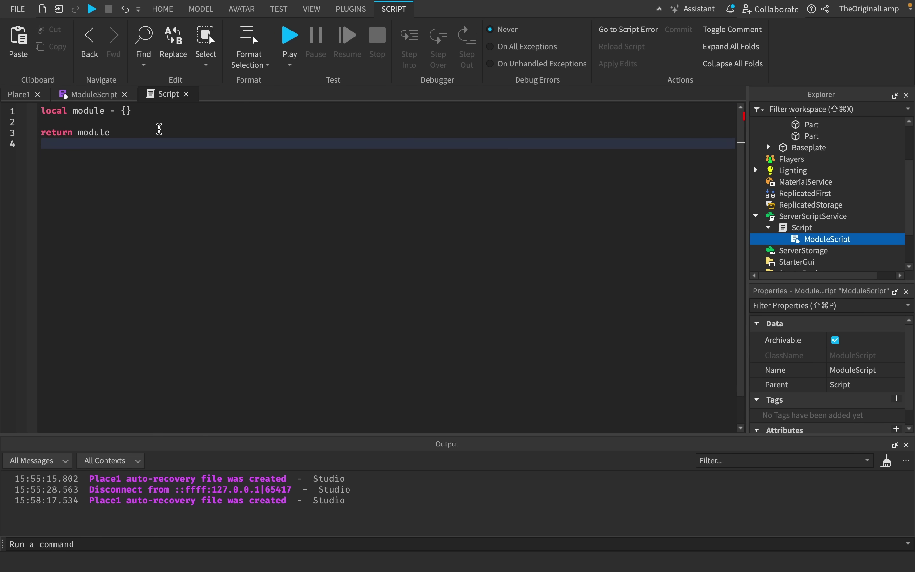
{"action": "key", "text": "Return"}
Replace the pasted return line in the Script with an empty module.newFunction = function() block
{"action": "left_click_drag", "start_coordinate": [159, 129], "coordinate": [29, 131]}
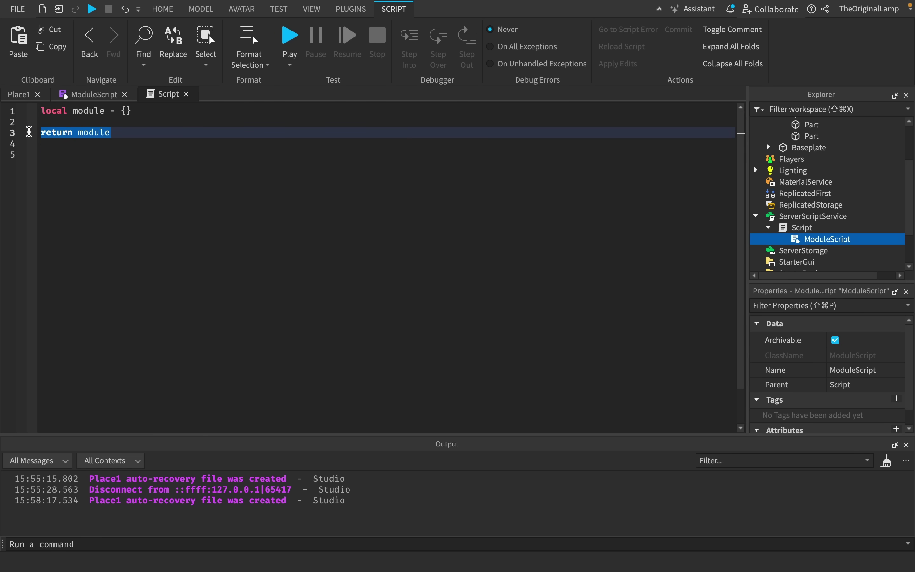
{"action": "key", "text": "BackSpace"}
{"action": "key", "text": "BackSpace"}
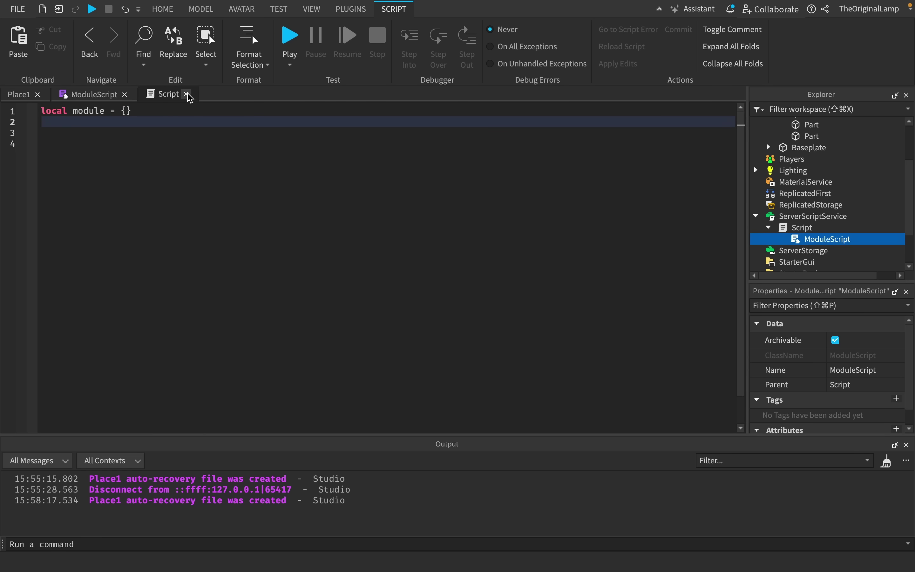
{"action": "type", "text": "module.newFunction = fu"}
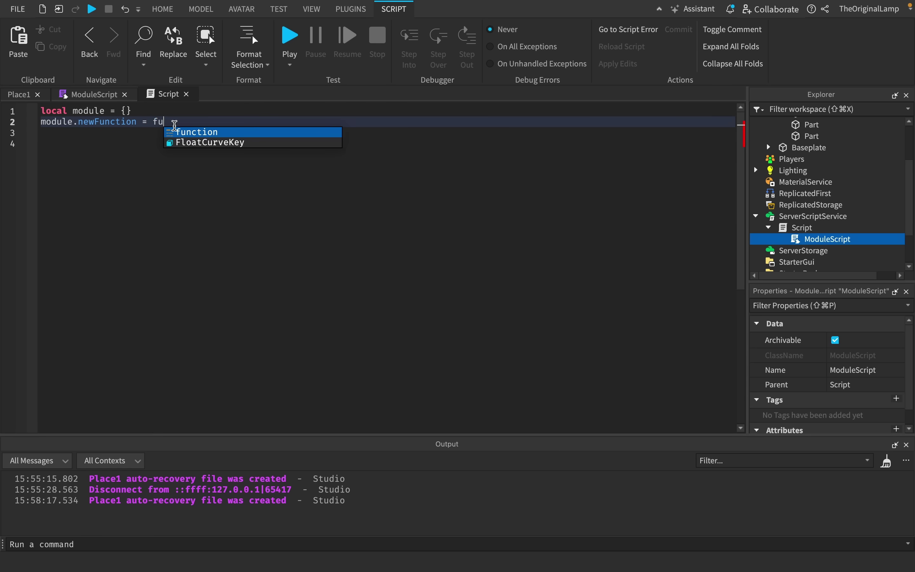
{"action": "key", "text": "Tab"}
{"action": "type", "text": "()"}
{"action": "key", "text": "Return"}
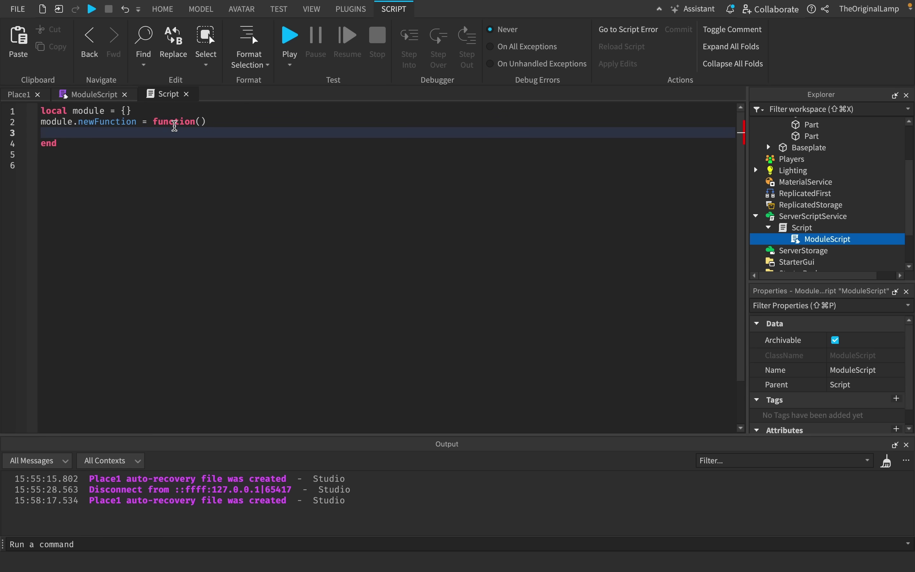
Highlight the newFunction block in the Script and compare it with the ModuleScript's code
{"action": "left_click_drag", "start_coordinate": [106, 146], "coordinate": [43, 121]}
{"action": "left_click", "coordinate": [63, 123]}
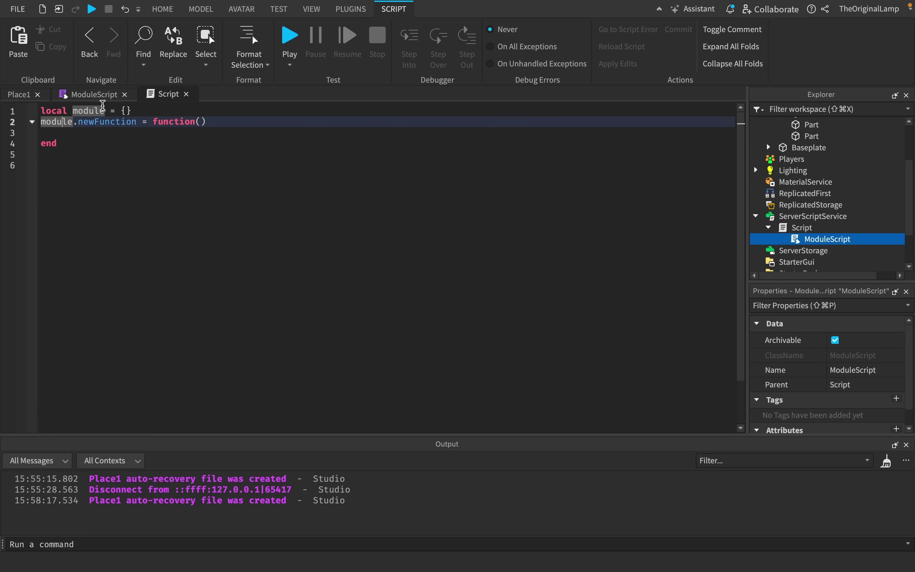
{"action": "left_click", "coordinate": [101, 99]}
{"action": "left_click", "coordinate": [116, 121]}
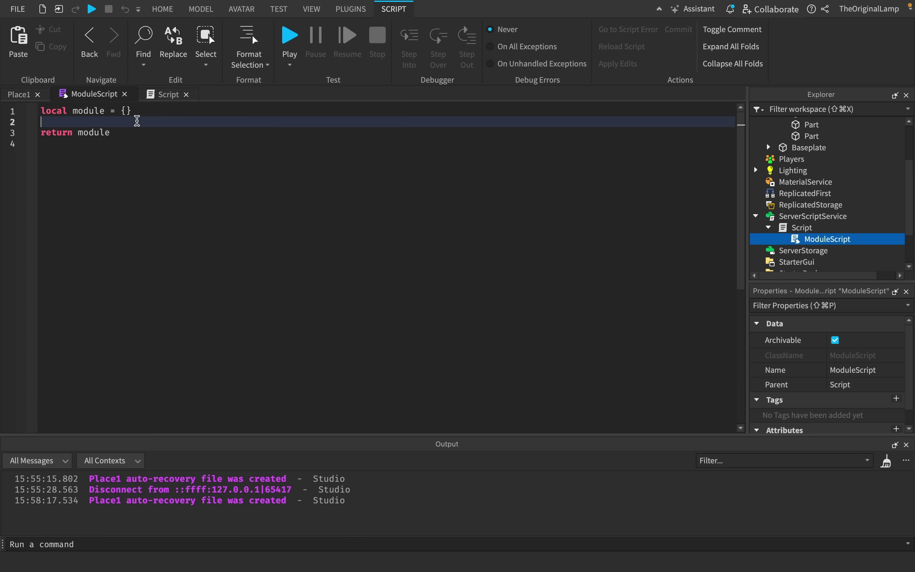
{"action": "key", "text": "super+shift+z"}
{"action": "key", "text": "super+shift+z"}
{"action": "key", "text": "super+shift+z"}
Clear the module table and newFunction code from the parent Script
{"action": "left_click_drag", "start_coordinate": [139, 143], "coordinate": [29, 111]}
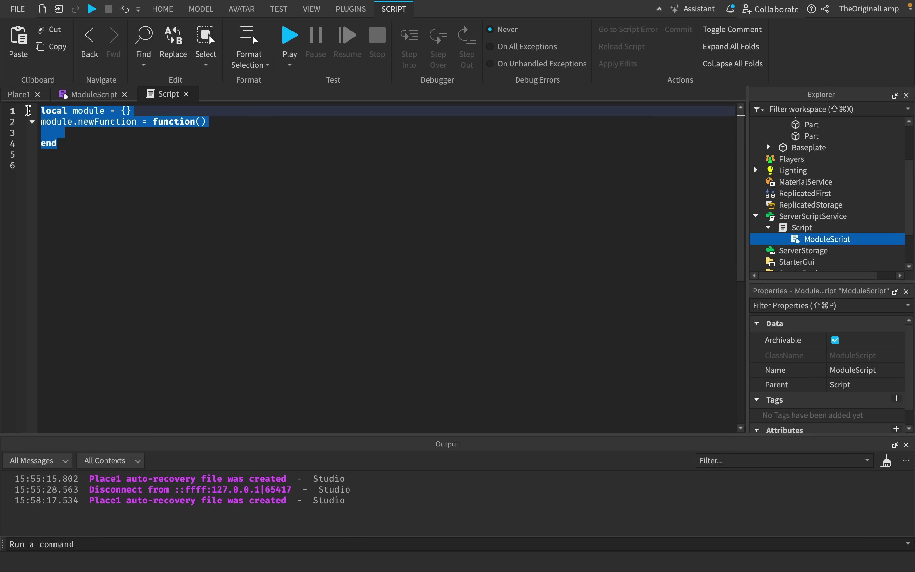
{"action": "type", "text": "reu"}
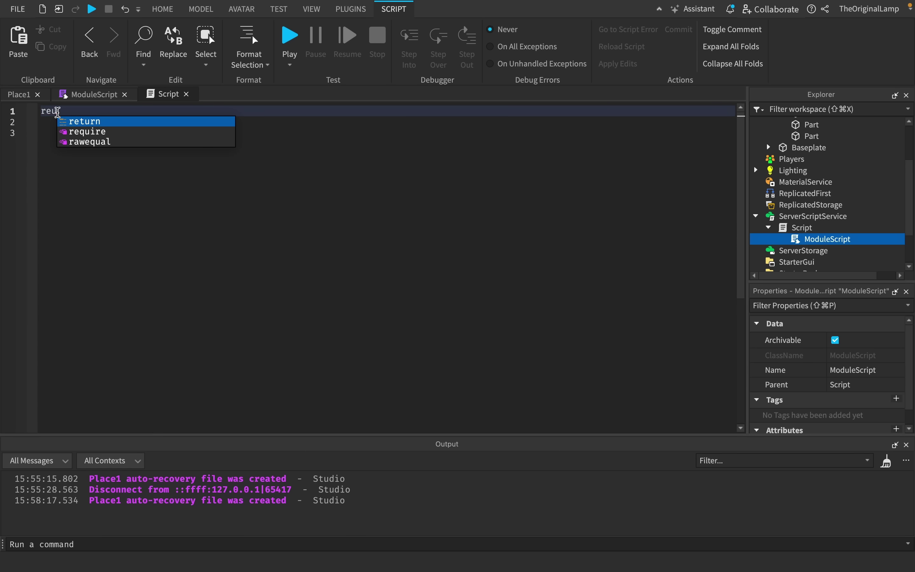
{"action": "left_click", "coordinate": [95, 95]}
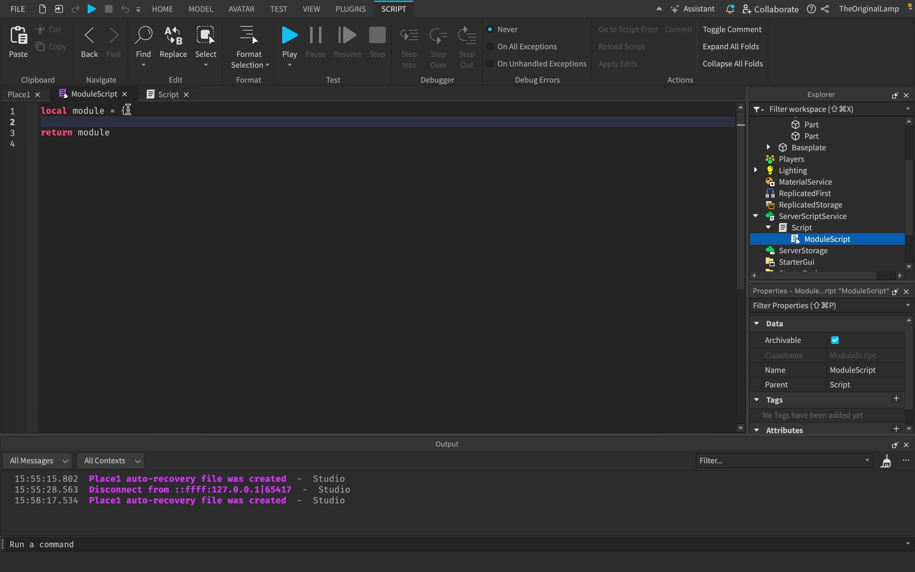
{"action": "key", "text": "super+a"}
{"action": "left_click", "coordinate": [163, 94]}
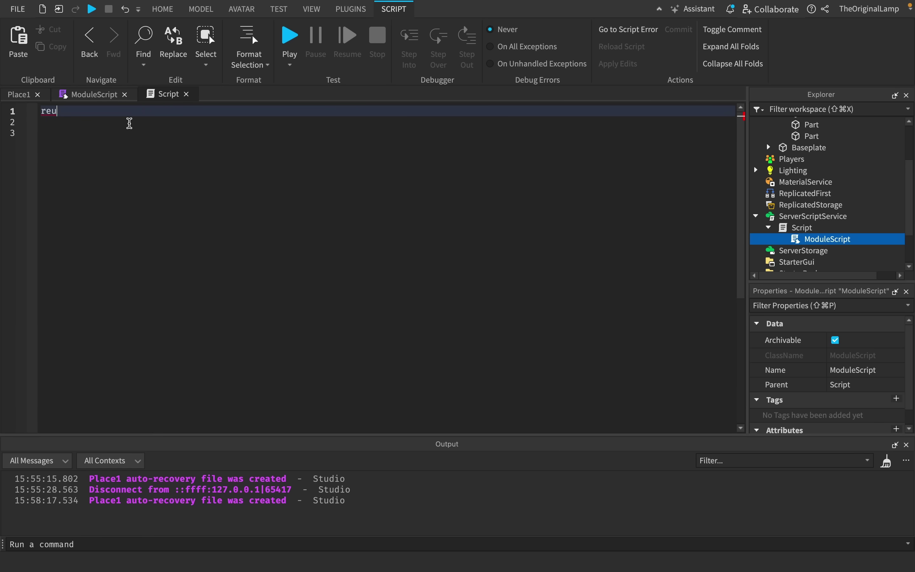
{"action": "left_click_drag", "start_coordinate": [175, 111], "coordinate": [40, 109]}
{"action": "key", "text": "BackSpace"}
{"action": "key", "text": "super+v"}
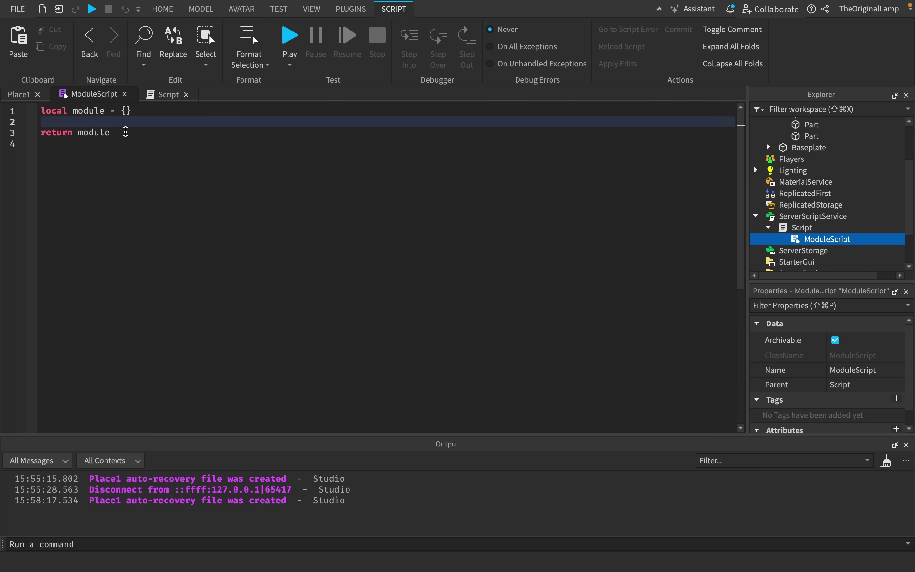
Highlight the ModuleScript's whole code and switch to the parent Script
{"action": "key", "text": "super+a"}
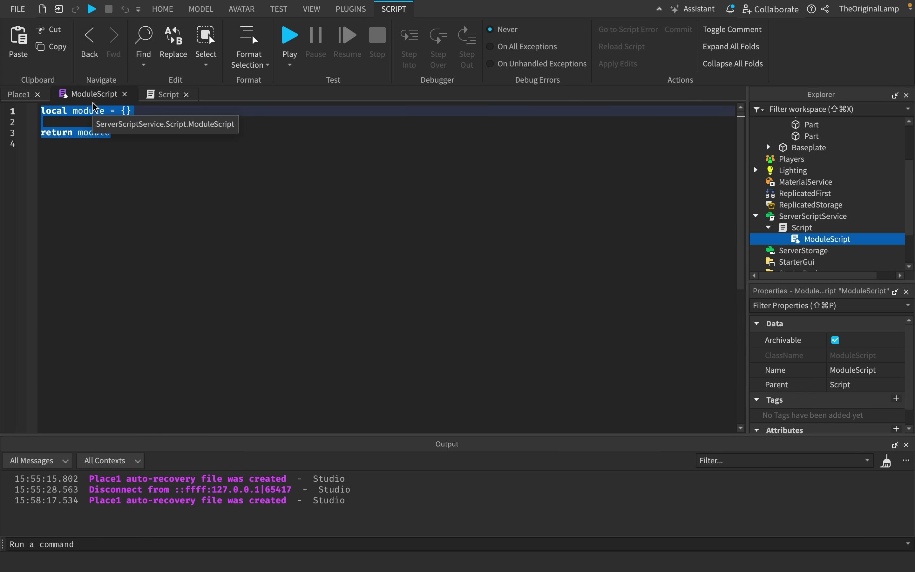
{"action": "left_click", "coordinate": [141, 111]}
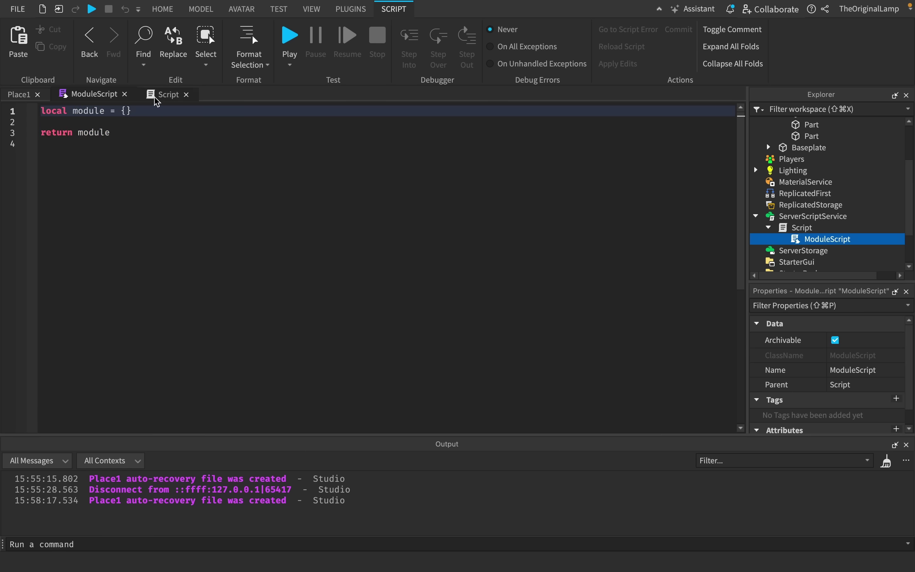
{"action": "left_click", "coordinate": [177, 95]}
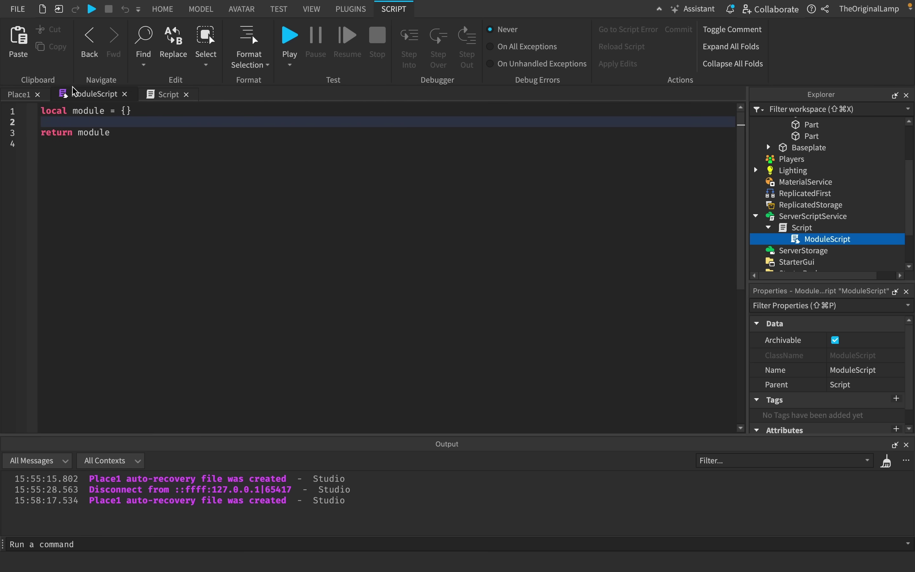
Write local module = require(script.ModuleScript) in the parent Script, begin a line with mod below it, and return to the ModuleScript
{"action": "left_click", "coordinate": [152, 98]}
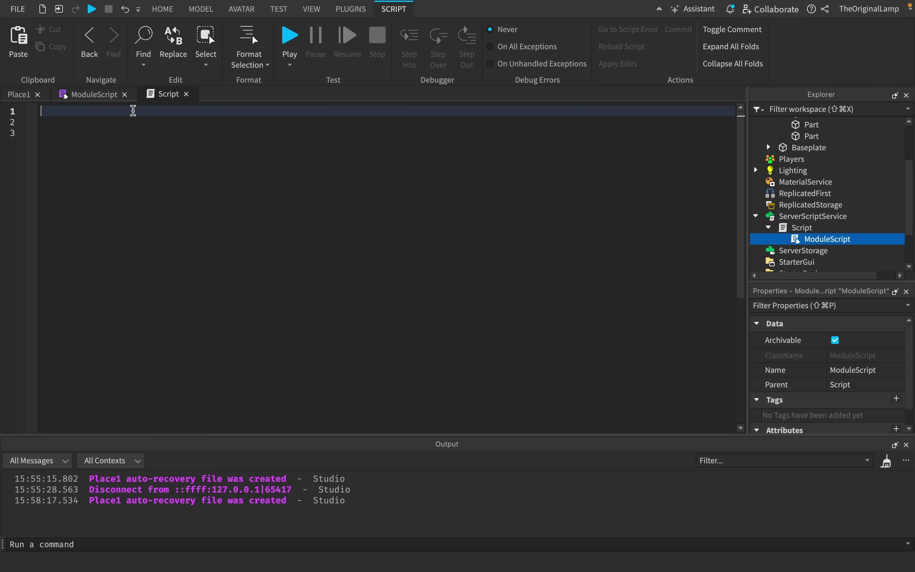
{"action": "type", "text": "lo"}
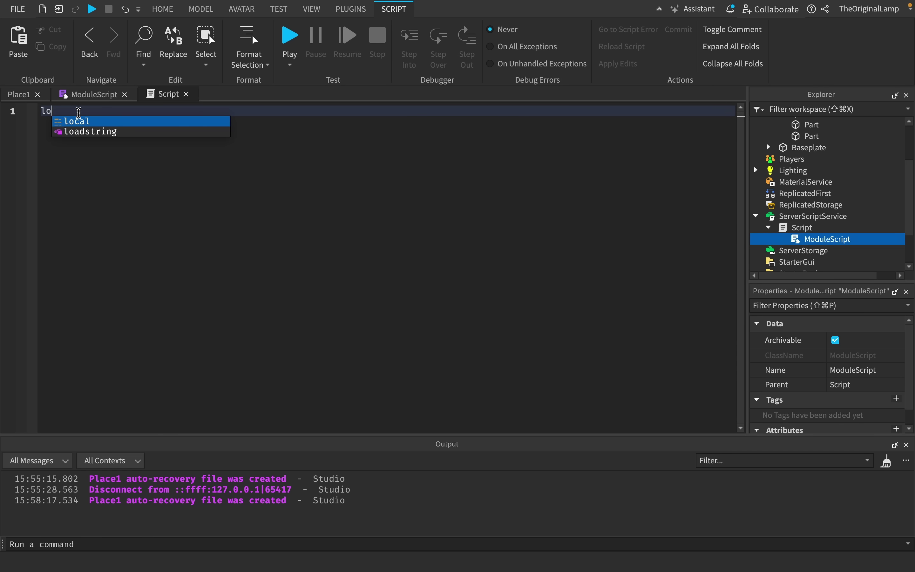
{"action": "type", "text": "cal module = require(."}
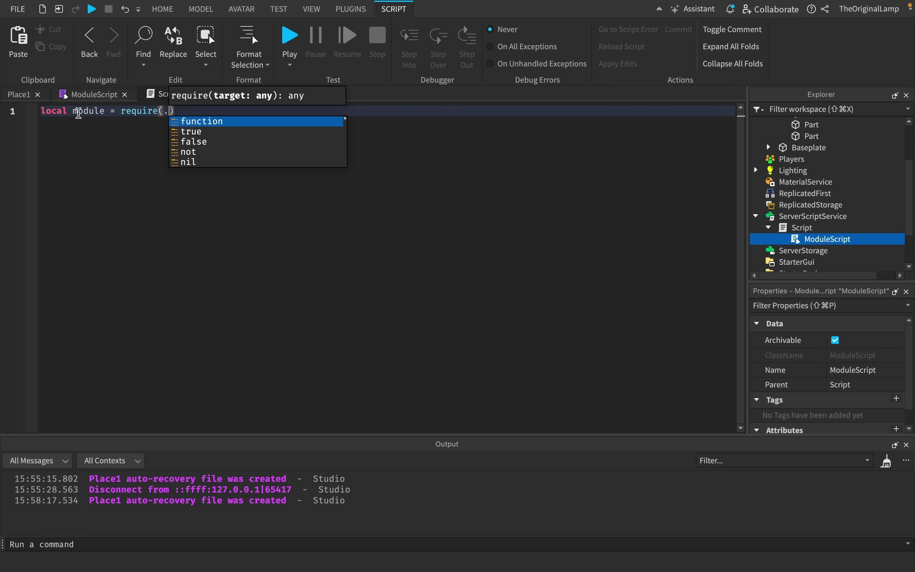
{"action": "key", "text": "Escape"}
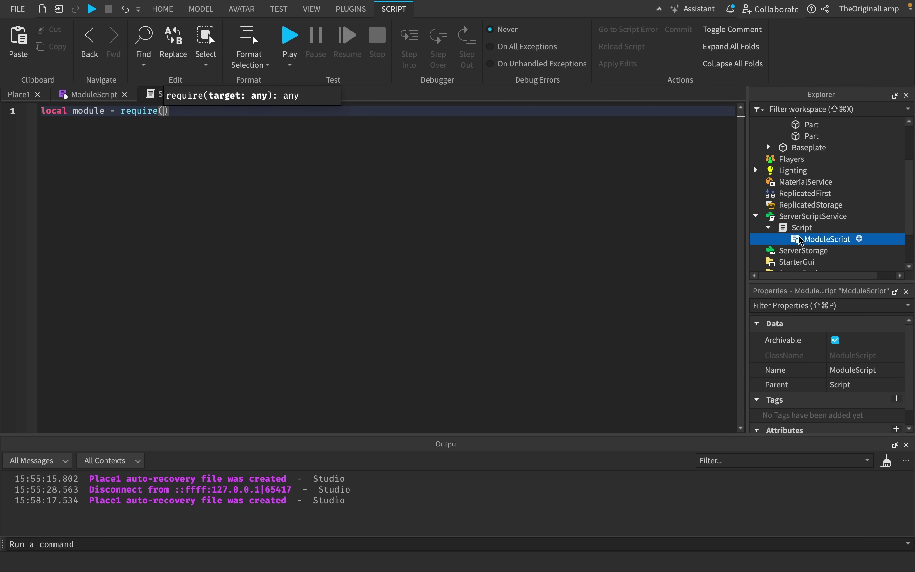
{"action": "type", "text": "script"}
{"action": "type", "text": ".ModuleScript"}
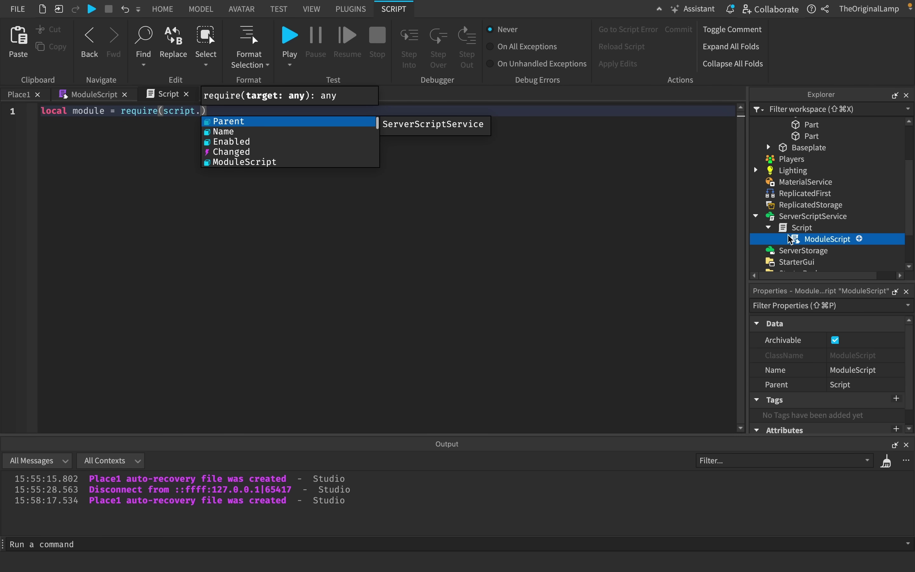
{"action": "key", "text": "End"}
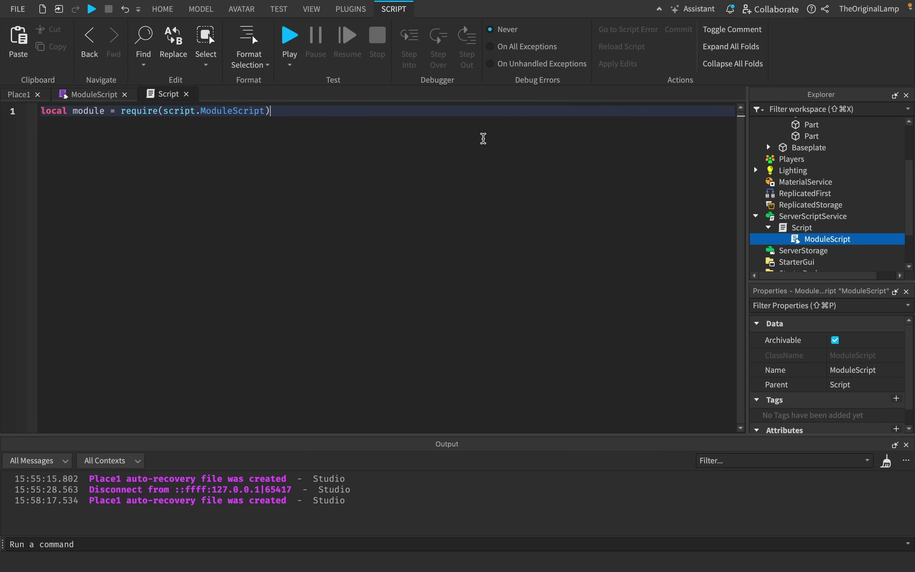
{"action": "key", "text": "Return"}
{"action": "key", "text": "Return"}
{"action": "type", "text": "mod"}
{"action": "left_click", "coordinate": [107, 95]}
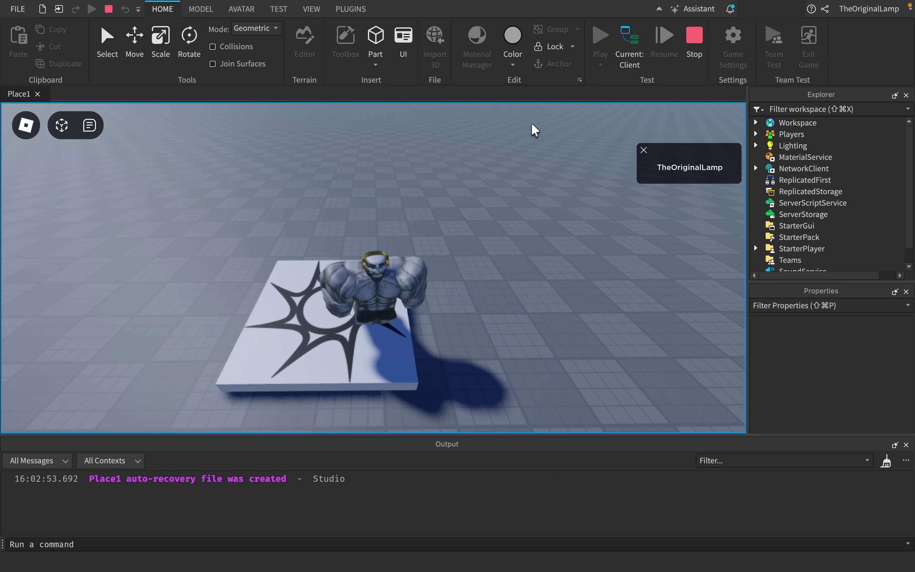
Examine the player's character up close from different angles in the running play test
{"action": "right_click_drag", "start_coordinate": [587, 244], "coordinate": [587, 223]}
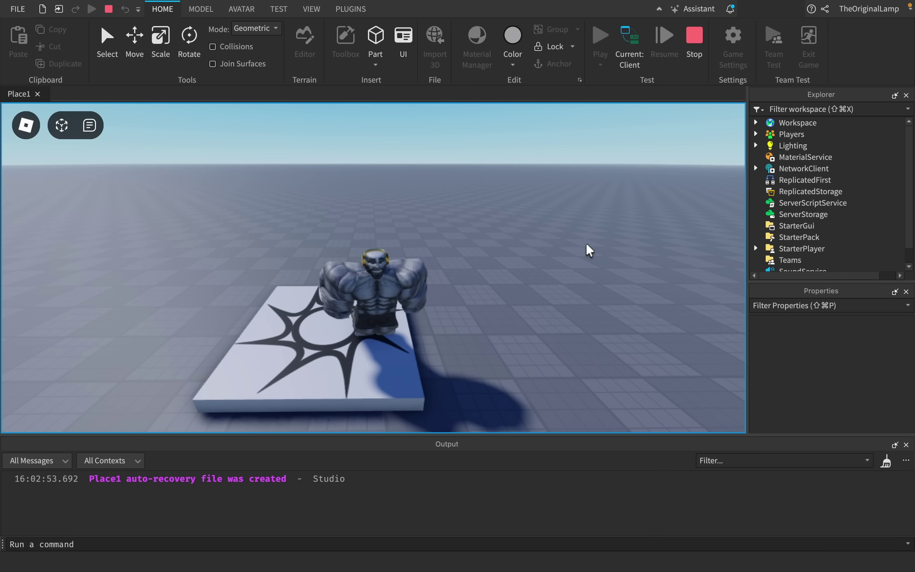
{"action": "scroll", "coordinate": [584, 244], "scroll_direction": "up", "scroll_amount": 5}
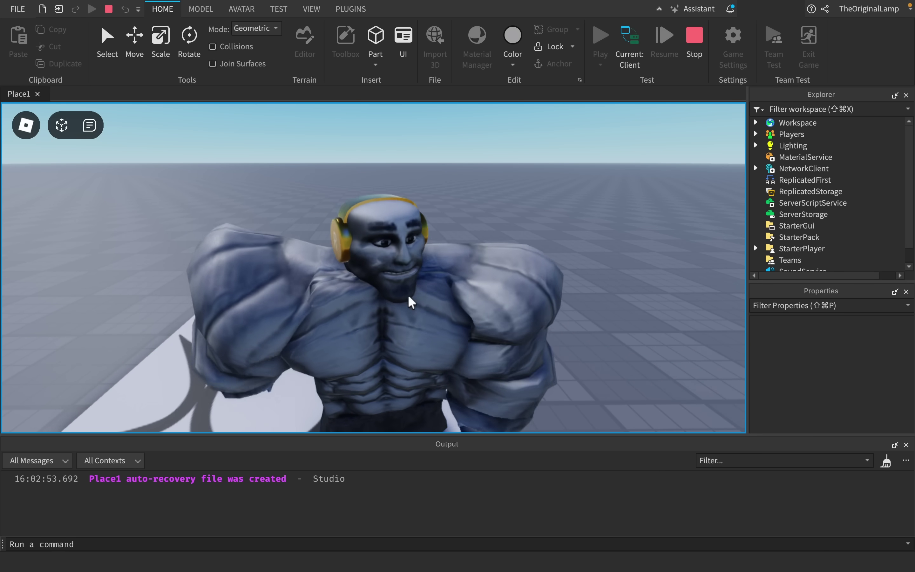
{"action": "right_click_drag", "start_coordinate": [428, 234], "coordinate": [428, 235]}
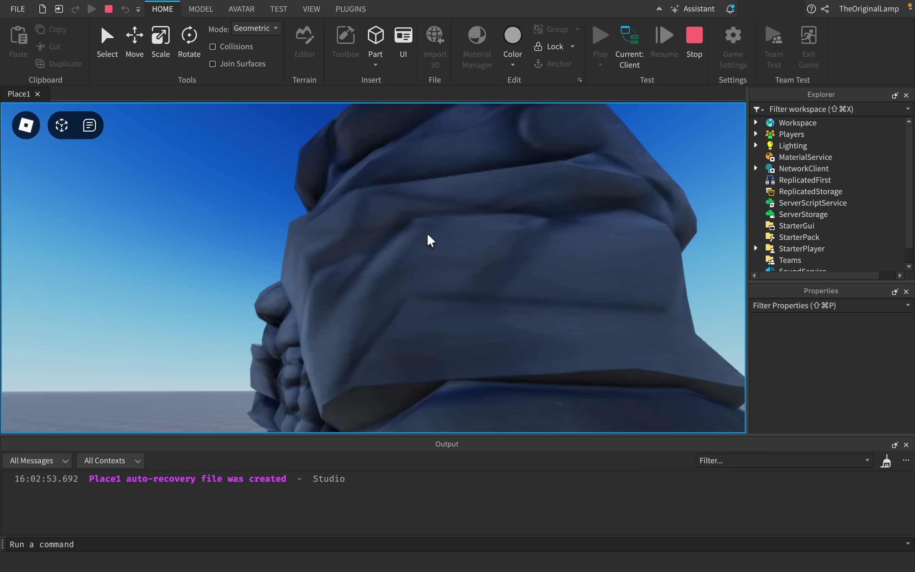
Reset the player's character twice in the play test and view the respawned character from the front
{"action": "key", "text": "Escape"}
{"action": "key", "text": "r"}
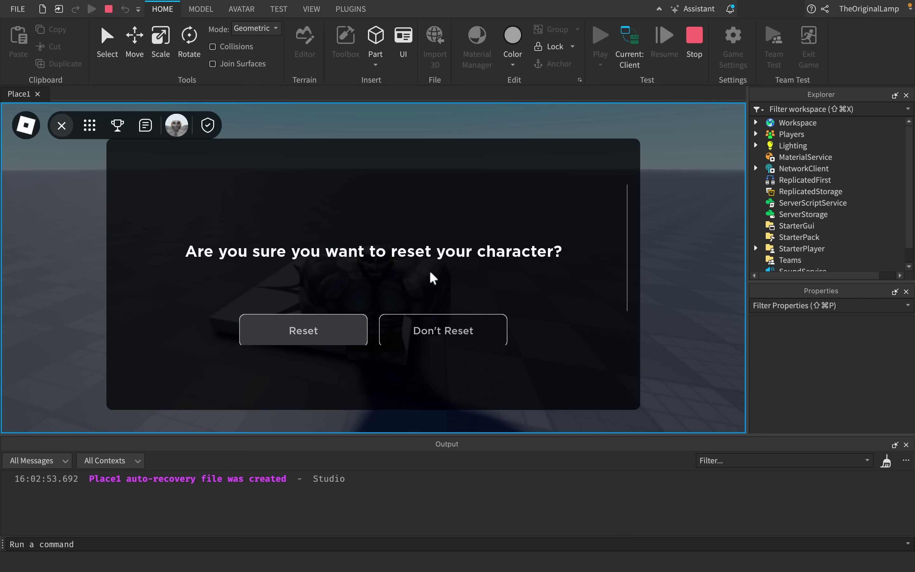
{"action": "key", "text": "Return"}
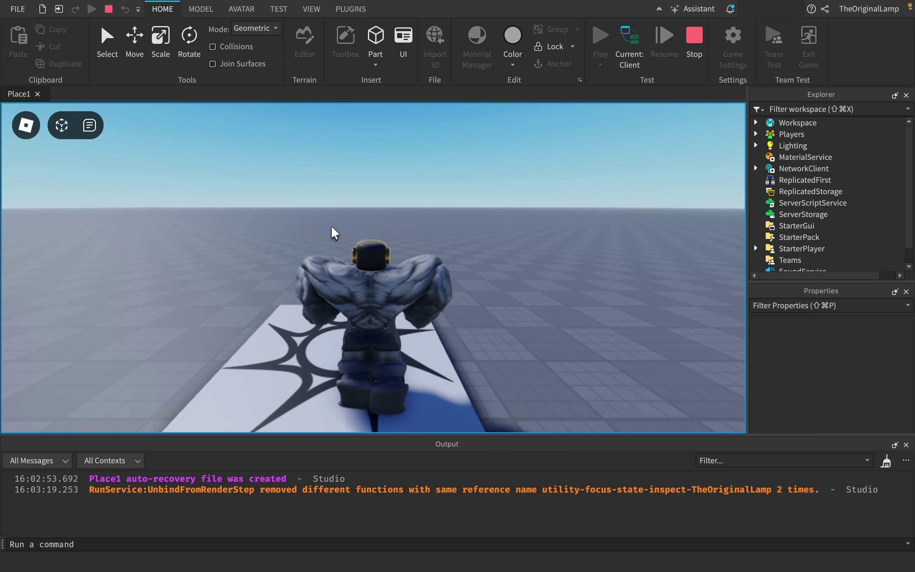
{"action": "key", "text": "Escape"}
{"action": "key", "text": "r"}
{"action": "key", "text": "Return"}
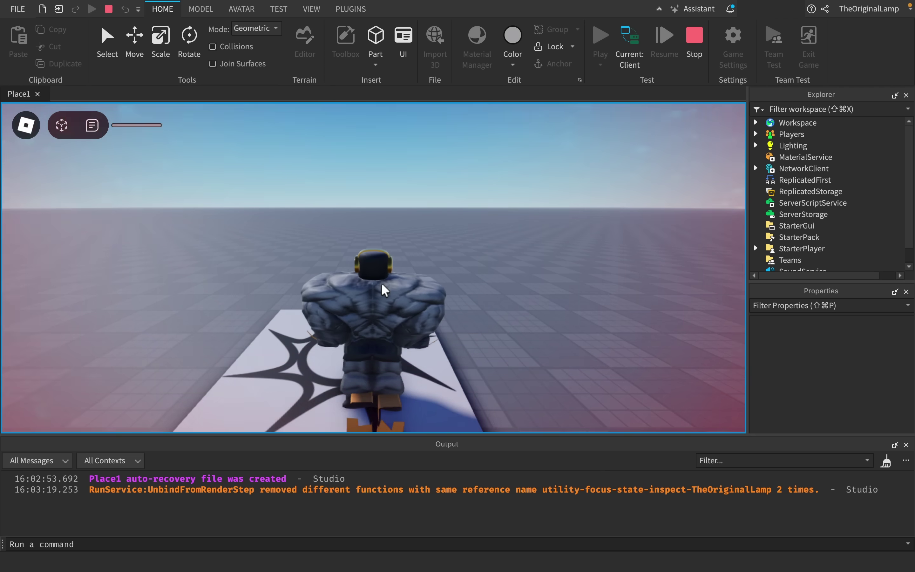
{"action": "right_click_drag", "start_coordinate": [380, 283], "coordinate": [362, 276]}
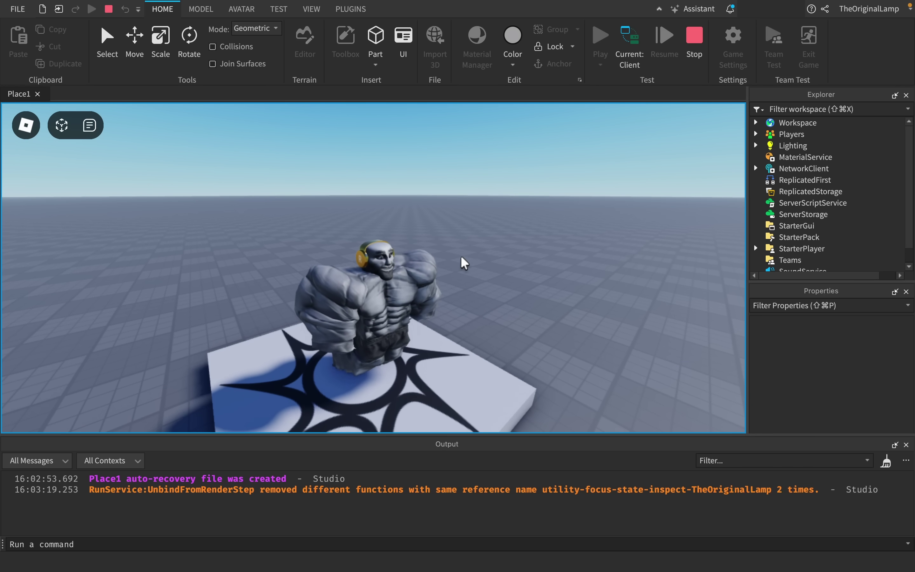
Expand the player's character model in Workspace and examine its child objects
{"action": "left_click", "coordinate": [756, 122]}
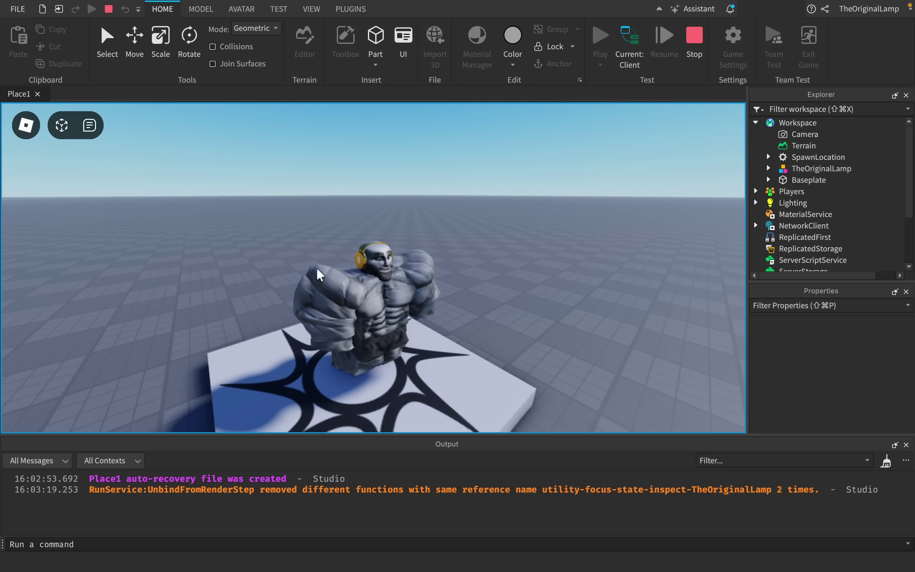
{"action": "left_click", "coordinate": [772, 167]}
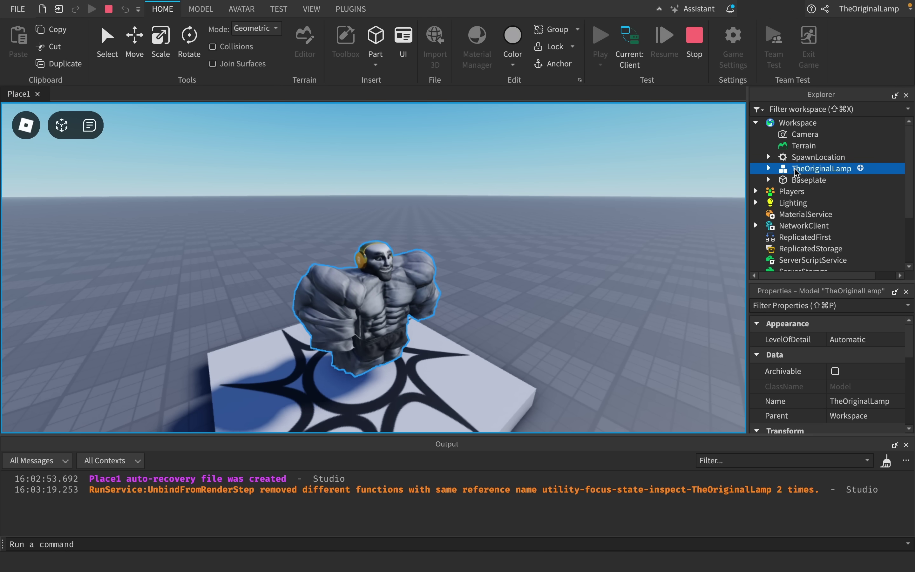
{"action": "left_click", "coordinate": [769, 168]}
{"action": "scroll", "coordinate": [795, 163], "scroll_direction": "down", "scroll_amount": 2}
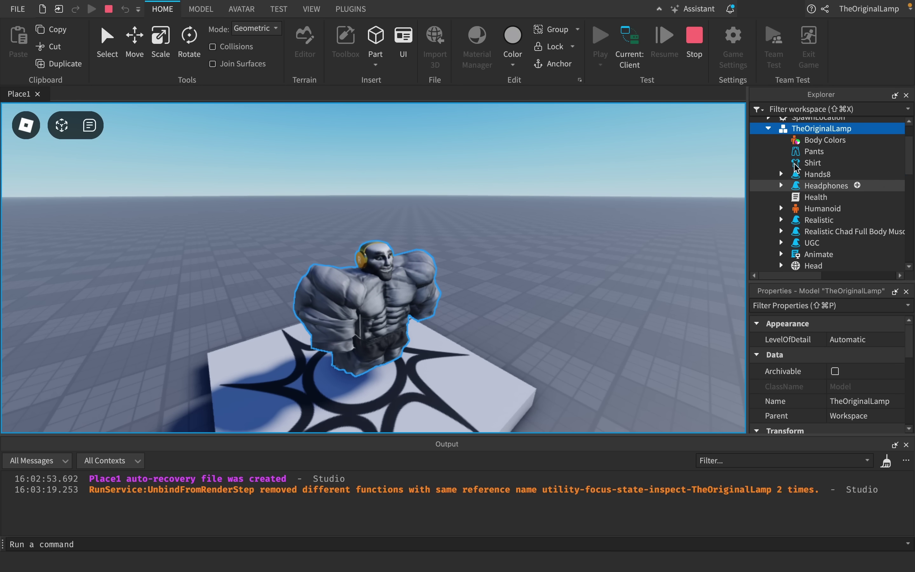
{"action": "scroll", "coordinate": [810, 159], "scroll_direction": "down", "scroll_amount": 4}
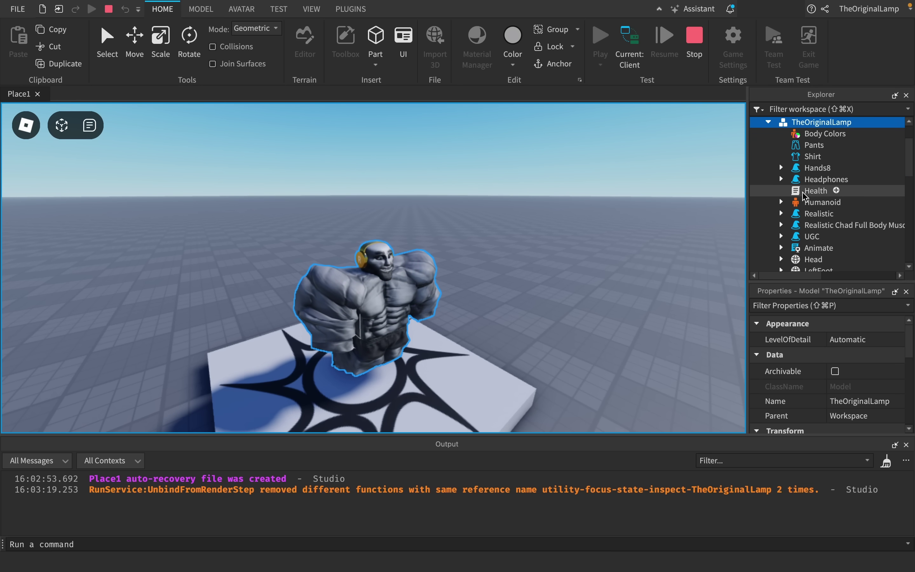
Delete the Head part from the player's character model in the running play test
{"action": "left_click", "coordinate": [813, 147]}
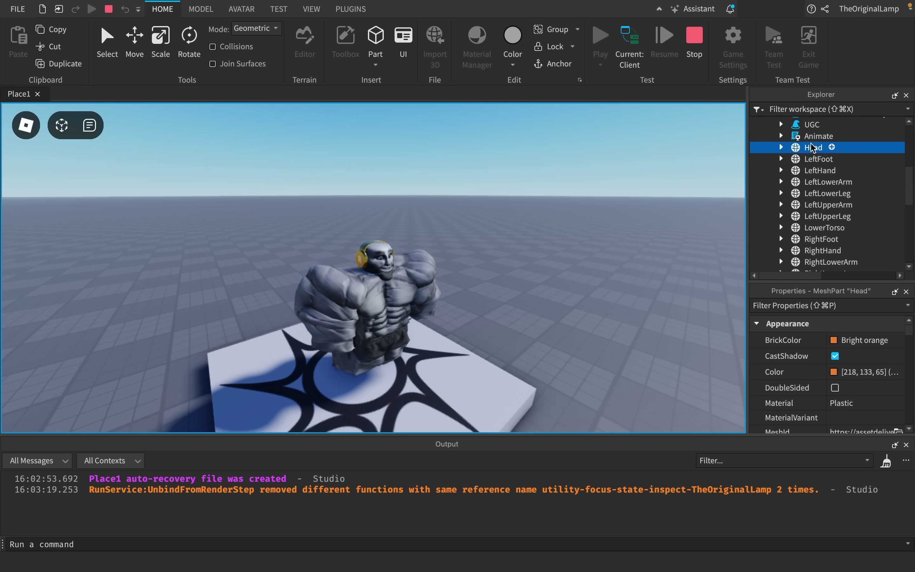
{"action": "key", "text": "Delete"}
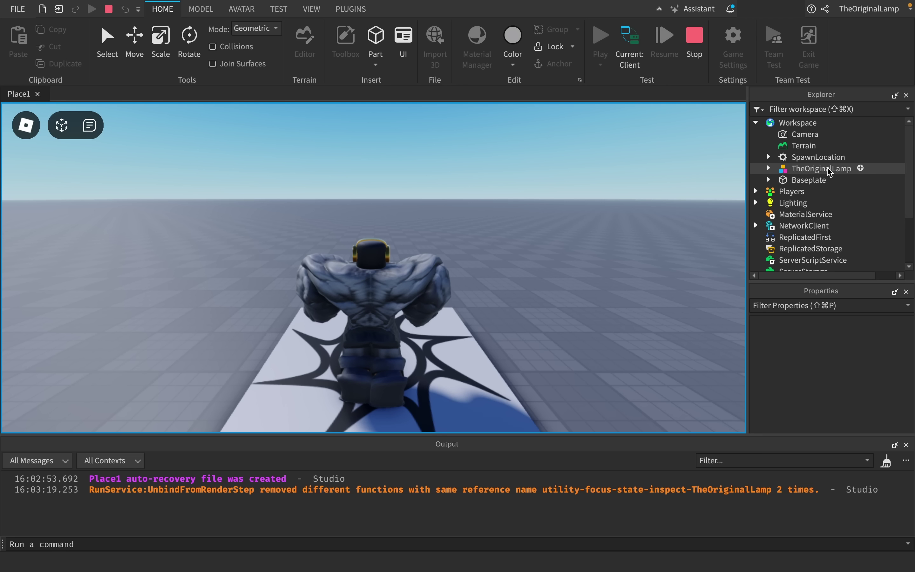
Expand the player's object under the Players service and examine its PlayerGui, PlayerScripts and Backpack
{"action": "left_click", "coordinate": [756, 191]}
{"action": "left_click", "coordinate": [774, 185]}
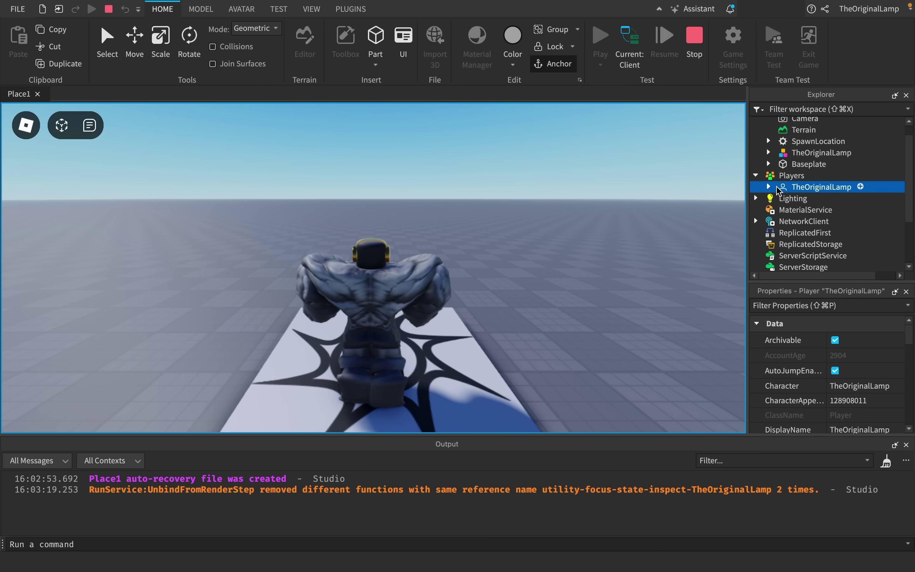
{"action": "left_click", "coordinate": [770, 187]}
{"action": "scroll", "coordinate": [821, 201], "scroll_direction": "down", "scroll_amount": 1}
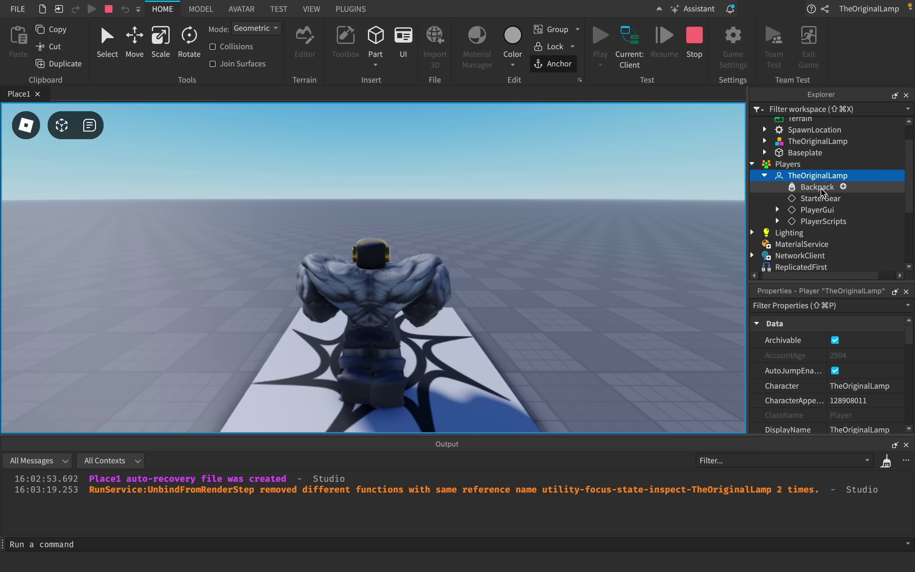
{"action": "left_click", "coordinate": [778, 210]}
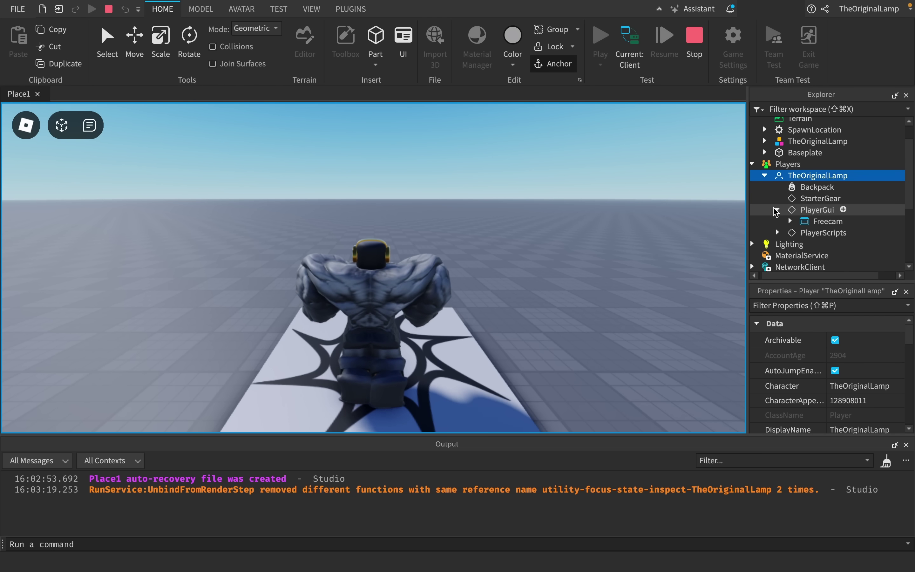
{"action": "left_click", "coordinate": [778, 210]}
{"action": "left_click", "coordinate": [776, 221]}
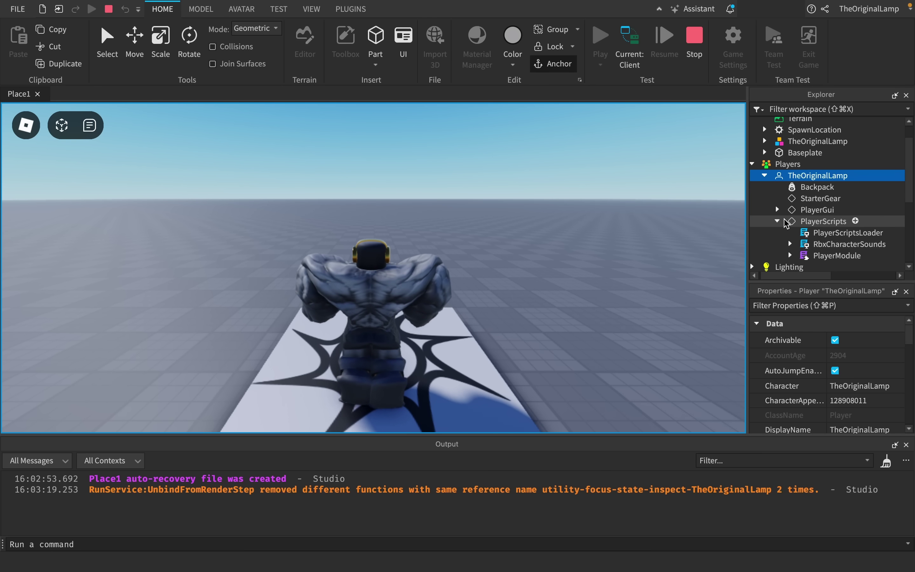
{"action": "left_click", "coordinate": [776, 221]}
{"action": "left_click", "coordinate": [810, 187]}
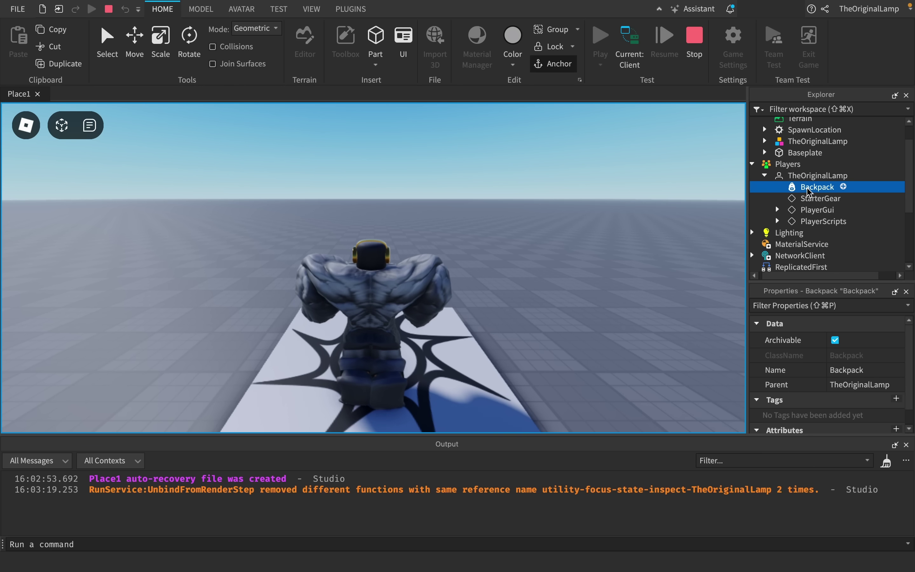
Select the Player object under Players and review its properties, from Character through to the Team settings
{"action": "key", "text": "Up"}
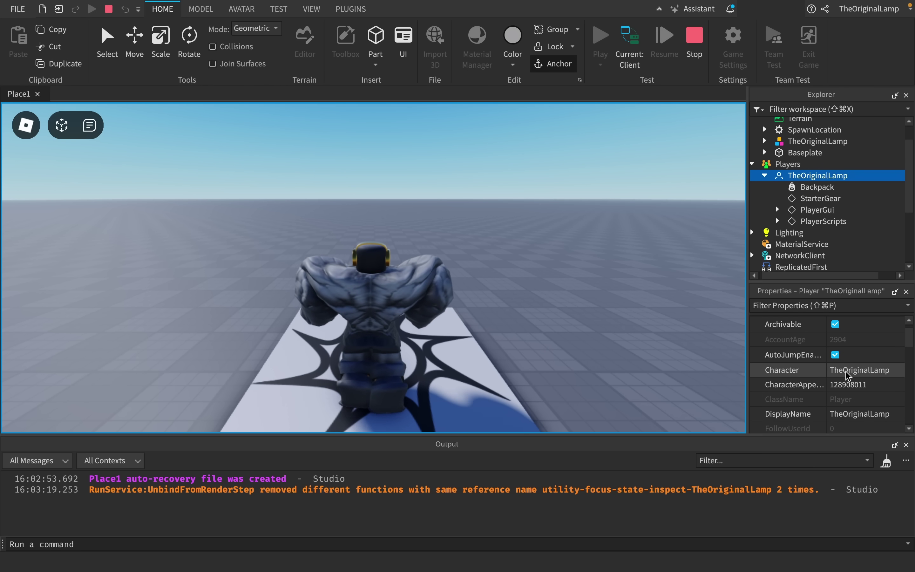
{"action": "scroll", "coordinate": [846, 373], "scroll_direction": "down", "scroll_amount": 2}
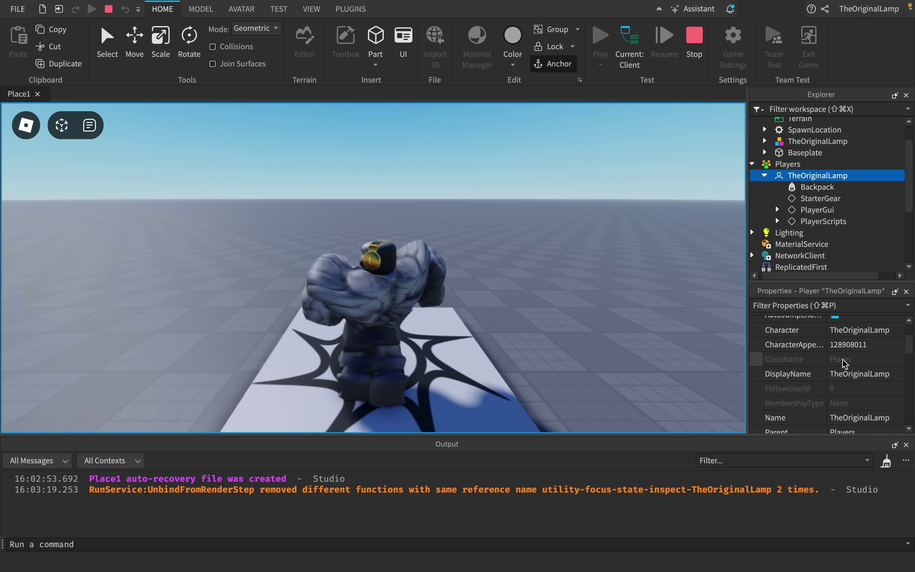
{"action": "scroll", "coordinate": [846, 364], "scroll_direction": "down", "scroll_amount": 5}
{"action": "scroll", "coordinate": [814, 246], "scroll_direction": "up", "scroll_amount": 2}
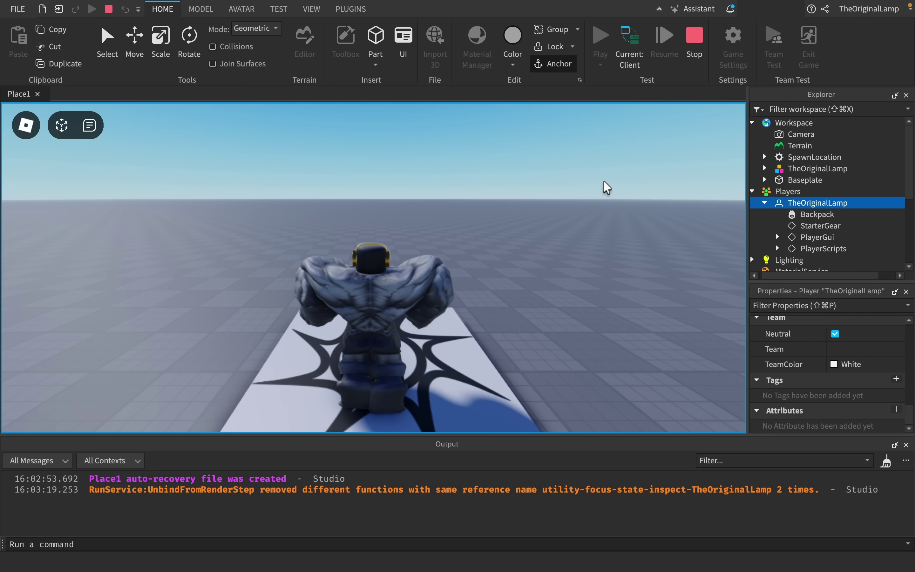
Examine the character model's parts in Workspace down to HumanoidRootPart, then collapse the character model and the Player object
{"action": "left_click", "coordinate": [788, 170]}
{"action": "key", "text": "a"}
{"action": "right_click_drag", "start_coordinate": [499, 224], "coordinate": [499, 224]}
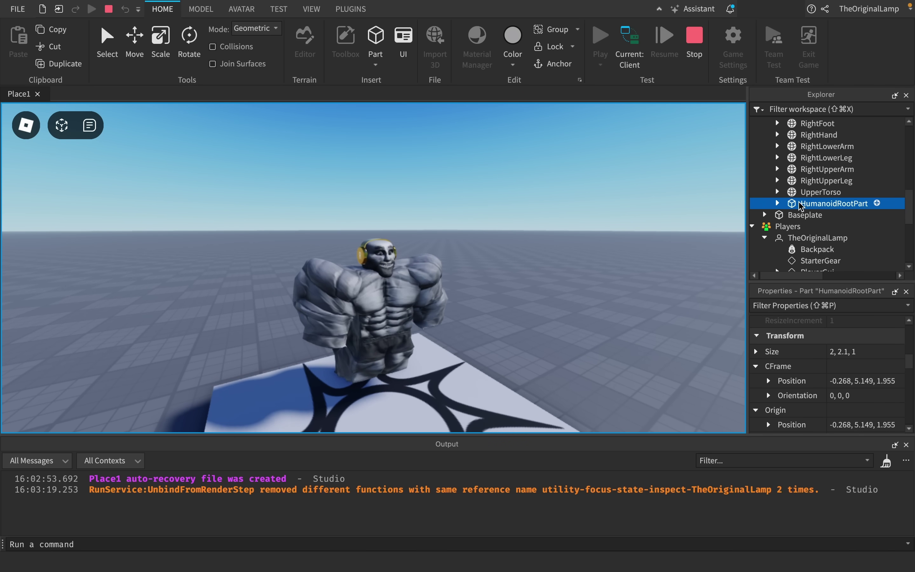
{"action": "scroll", "coordinate": [802, 205], "scroll_direction": "up", "scroll_amount": 7}
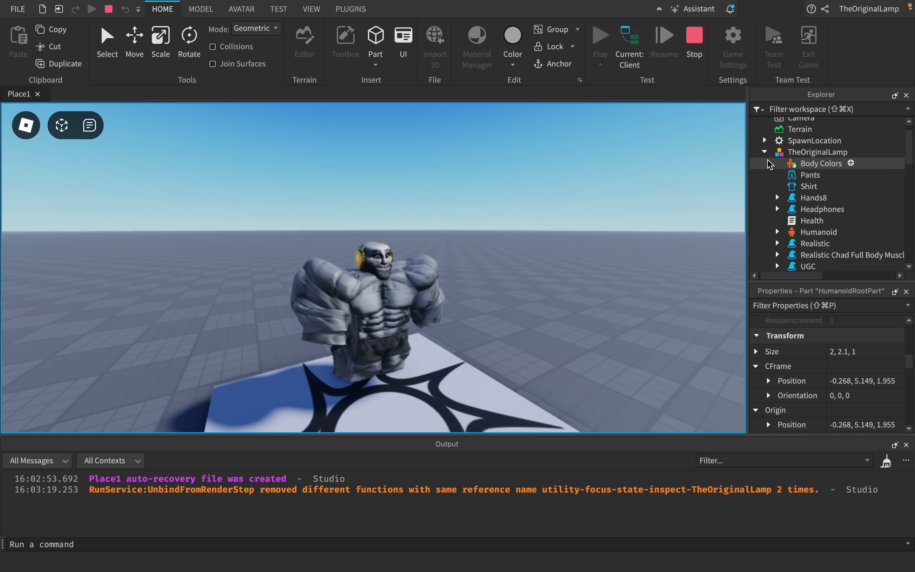
{"action": "left_click", "coordinate": [765, 152]}
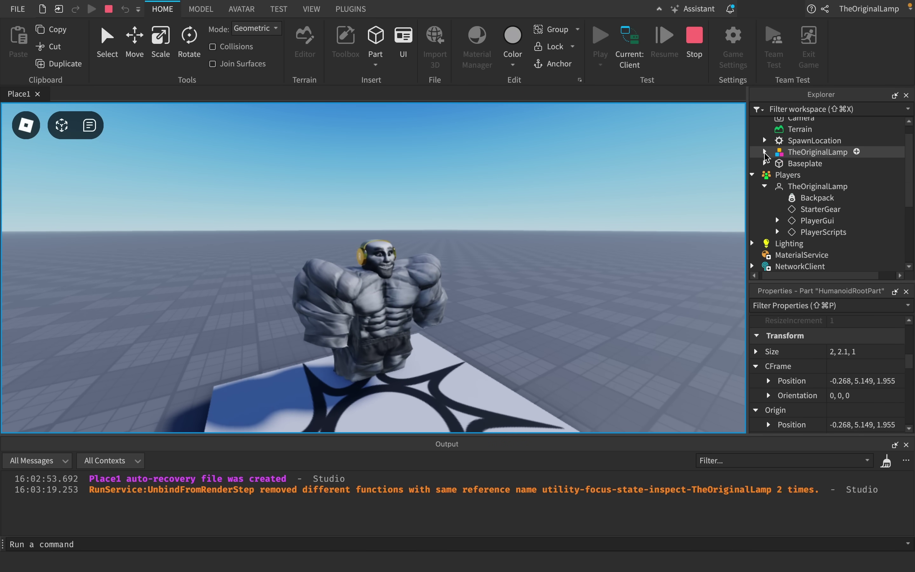
{"action": "left_click", "coordinate": [768, 186]}
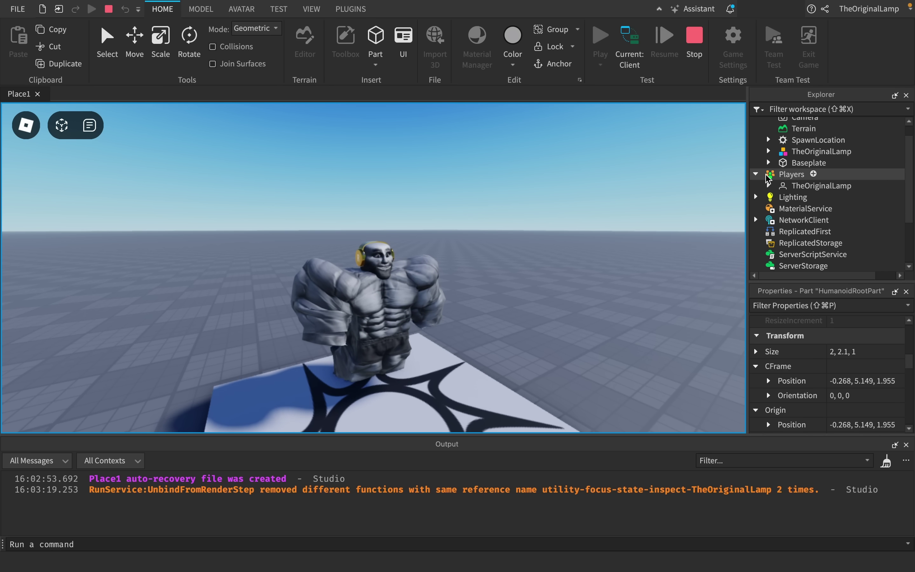
Compare the Player object's children under the Players service with the body parts and accessories inside the Workspace character model
{"action": "left_click", "coordinate": [785, 174]}
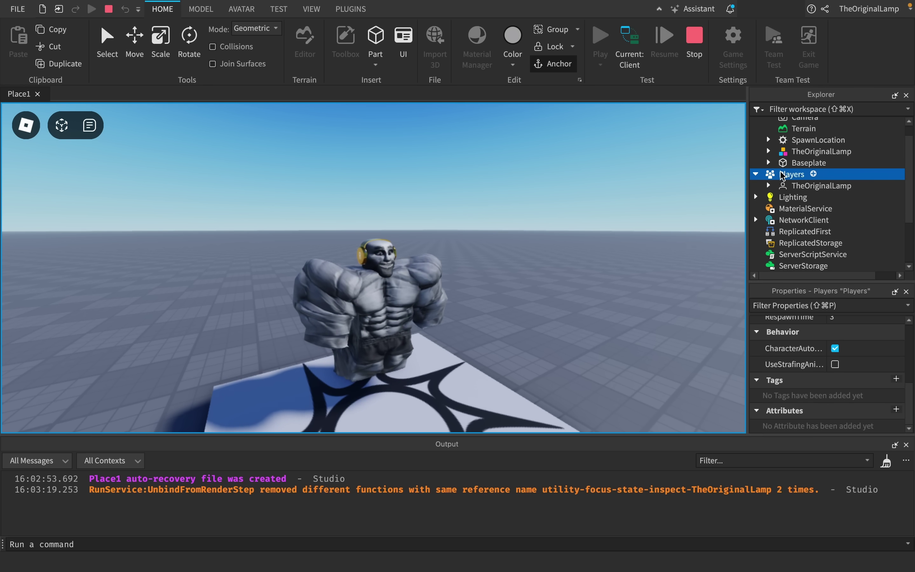
{"action": "left_click", "coordinate": [798, 186]}
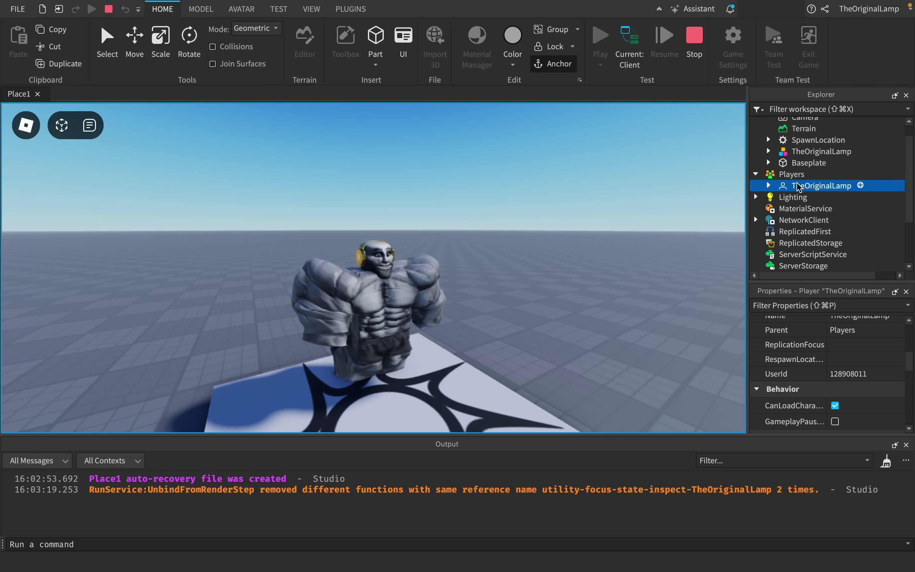
{"action": "left_click", "coordinate": [769, 186]}
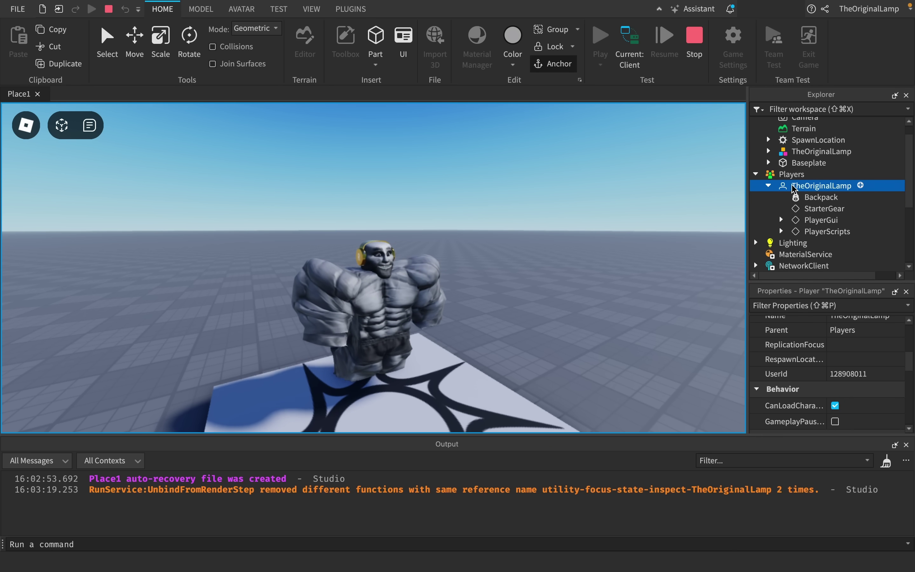
{"action": "scroll", "coordinate": [772, 166], "scroll_direction": "up", "scroll_amount": 1}
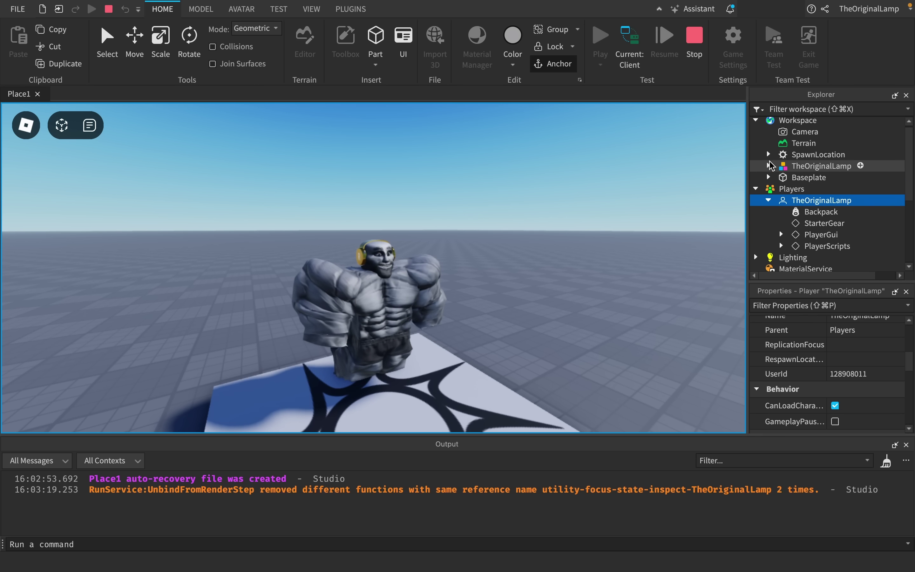
{"action": "left_click", "coordinate": [769, 165]}
{"action": "scroll", "coordinate": [802, 182], "scroll_direction": "down", "scroll_amount": 5}
{"action": "scroll", "coordinate": [804, 179], "scroll_direction": "up", "scroll_amount": 5}
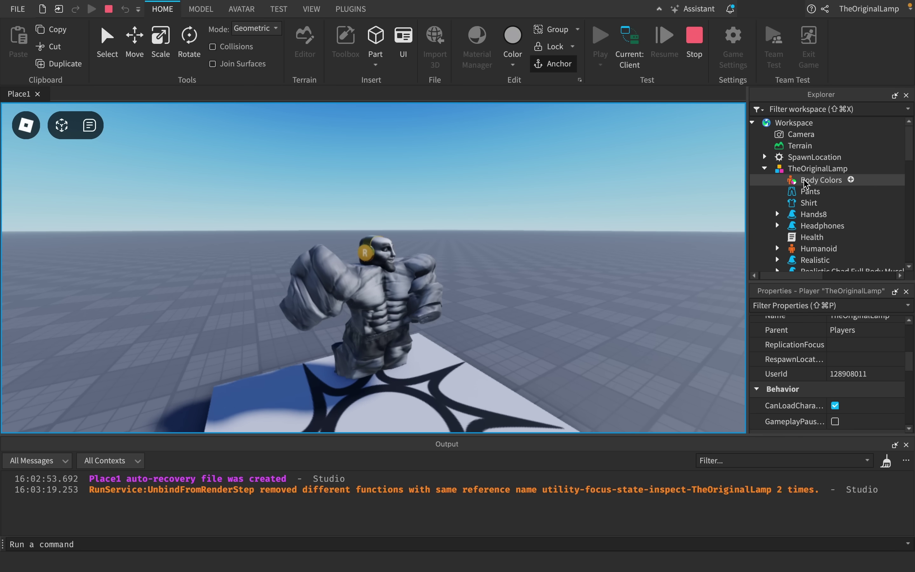
{"action": "scroll", "coordinate": [804, 176], "scroll_direction": "down", "scroll_amount": 6}
{"action": "scroll", "coordinate": [802, 173], "scroll_direction": "up", "scroll_amount": 5}
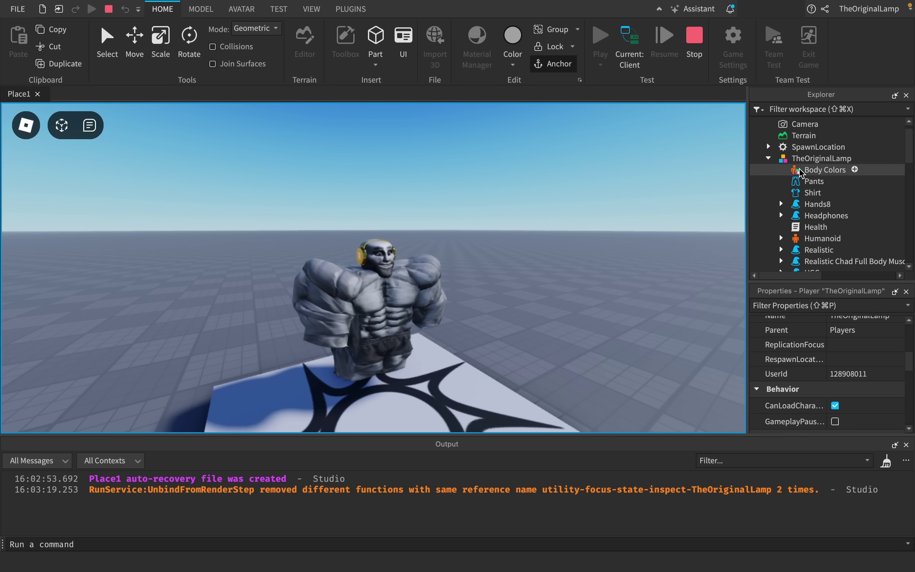
Inspect the properties of the Workspace character model, its HumanoidRootPart and the Players service in turn
{"action": "scroll", "coordinate": [801, 173], "scroll_direction": "up", "scroll_amount": 1}
{"action": "left_click", "coordinate": [800, 171]}
{"action": "scroll", "coordinate": [801, 181], "scroll_direction": "down", "scroll_amount": 5}
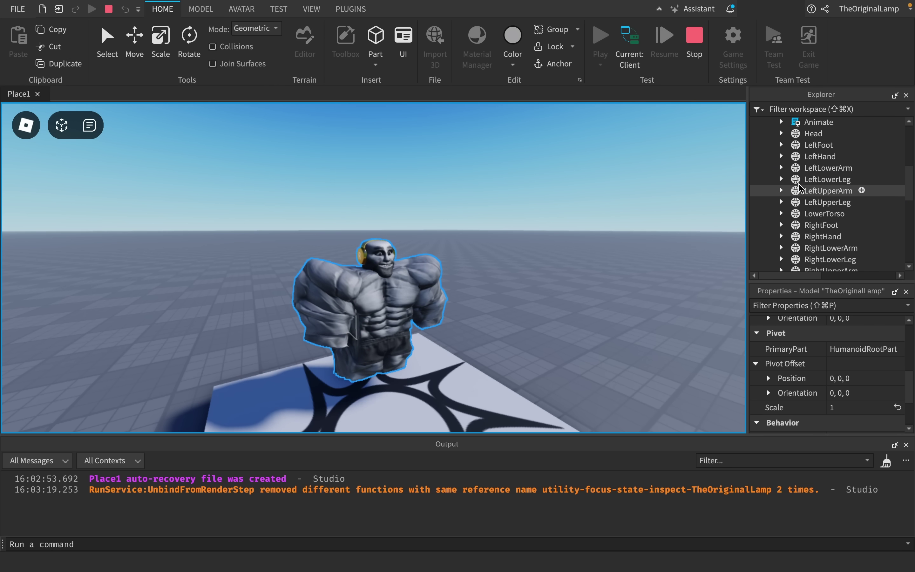
{"action": "scroll", "coordinate": [832, 189], "scroll_direction": "down", "scroll_amount": 3}
{"action": "left_click", "coordinate": [860, 213]}
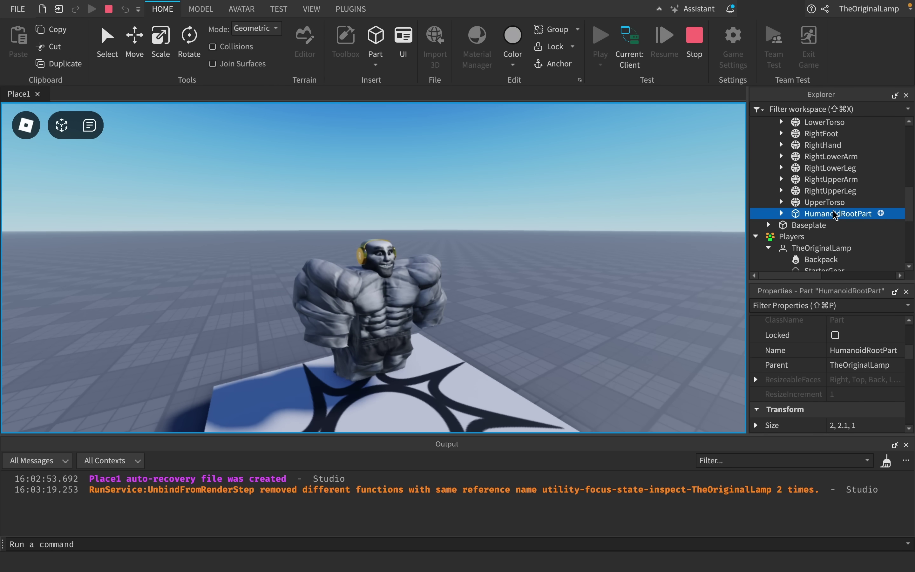
{"action": "scroll", "coordinate": [813, 208], "scroll_direction": "down", "scroll_amount": 2}
{"action": "left_click", "coordinate": [790, 178]}
{"action": "scroll", "coordinate": [798, 185], "scroll_direction": "up", "scroll_amount": 2}
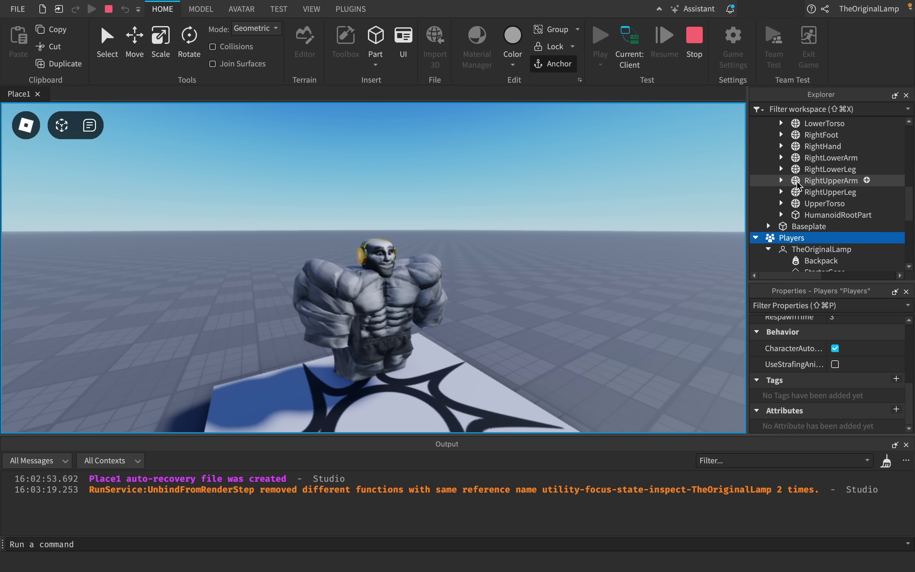
{"action": "scroll", "coordinate": [798, 185], "scroll_direction": "up", "scroll_amount": 8}
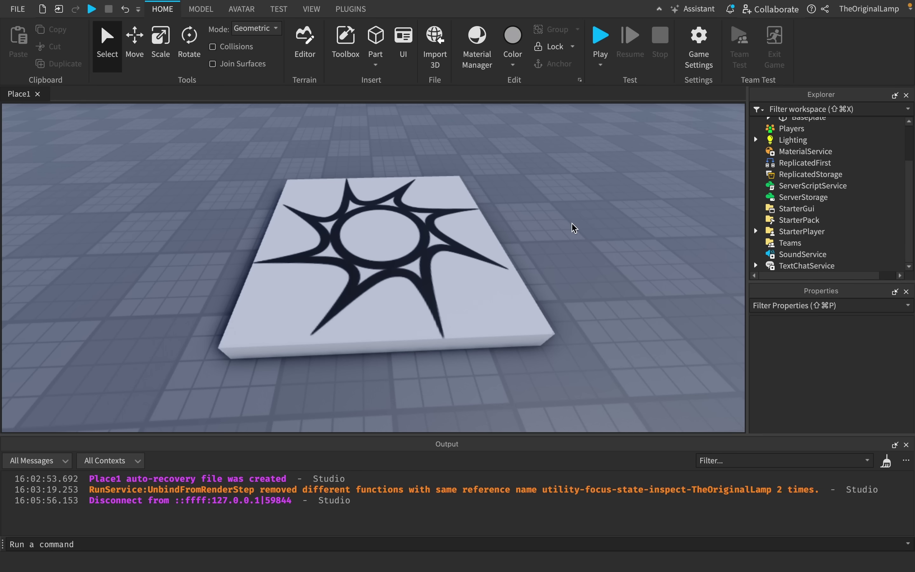
Add a ScreenGui to StarterGui in the edit session
{"action": "key", "text": "s"}
{"action": "key", "text": "a"}
{"action": "key", "text": "w"}
{"action": "key", "text": "d"}
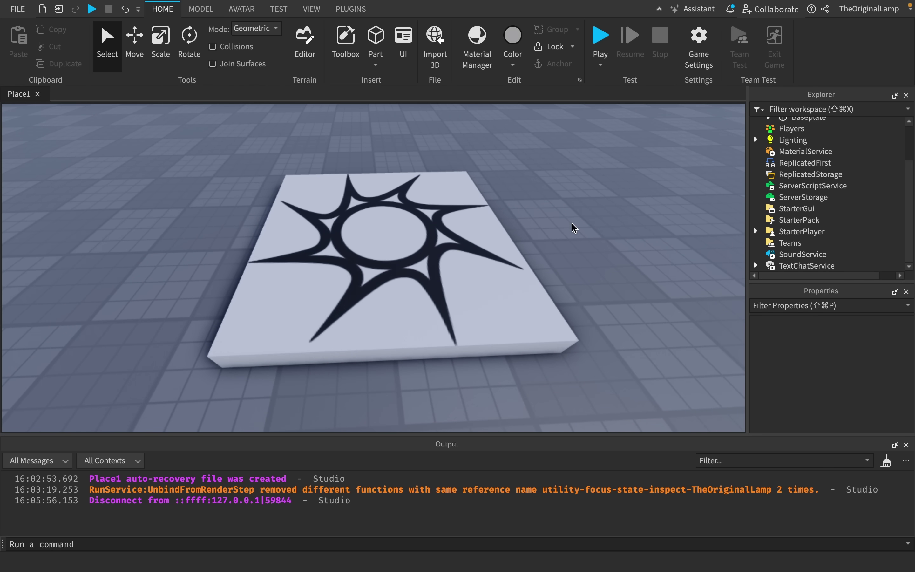
{"action": "left_click", "coordinate": [824, 208]}
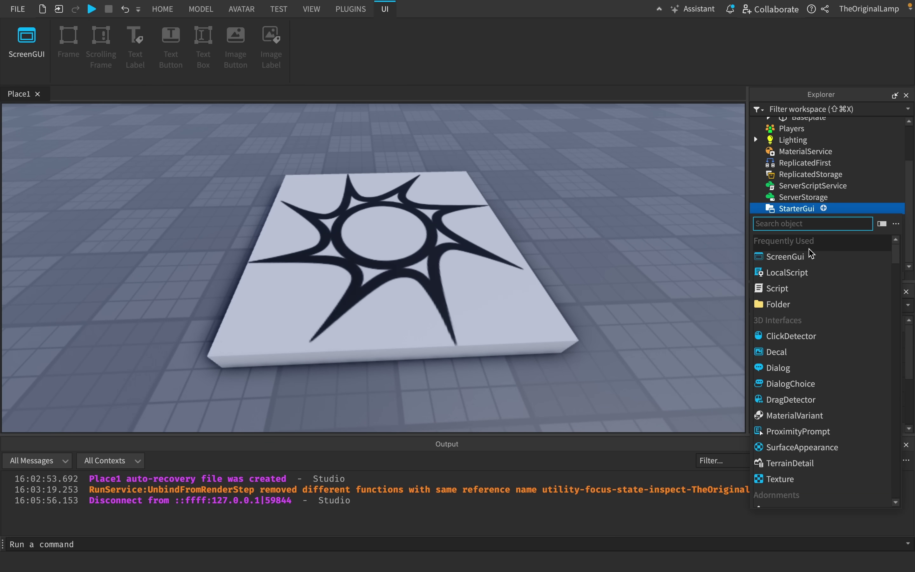
{"action": "left_click", "coordinate": [811, 256]}
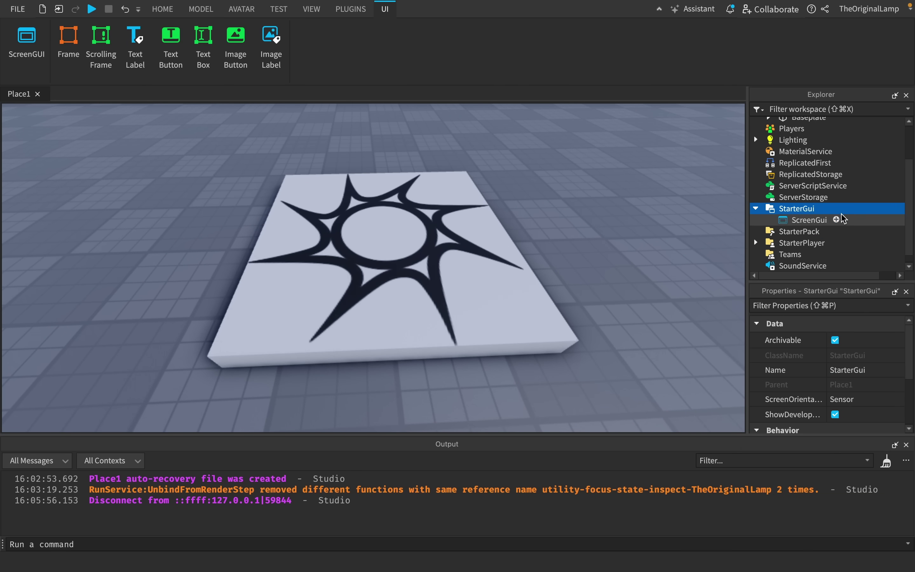
Insert a ViewportFrame into the ScreenGui and delete it again
{"action": "left_click", "coordinate": [837, 220]}
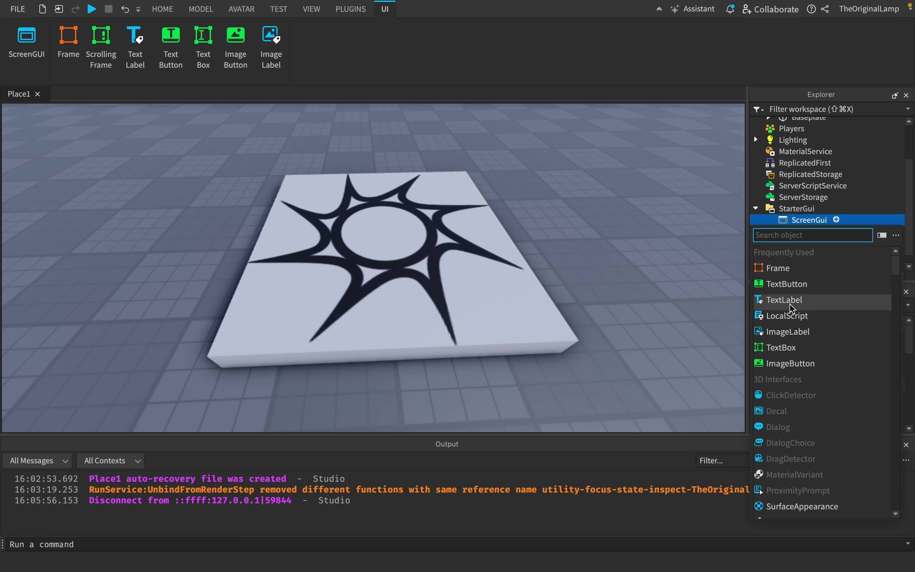
{"action": "type", "text": "view"}
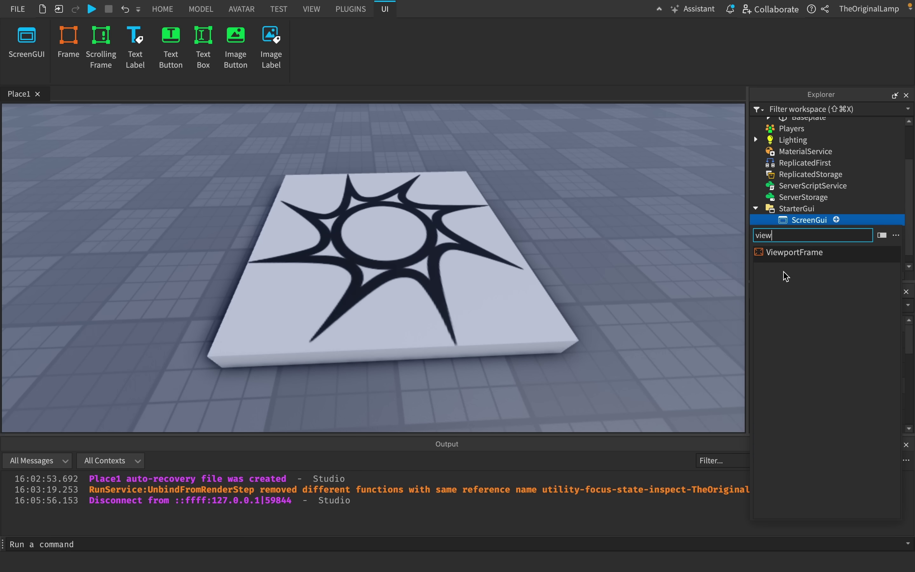
{"action": "left_click", "coordinate": [781, 253]}
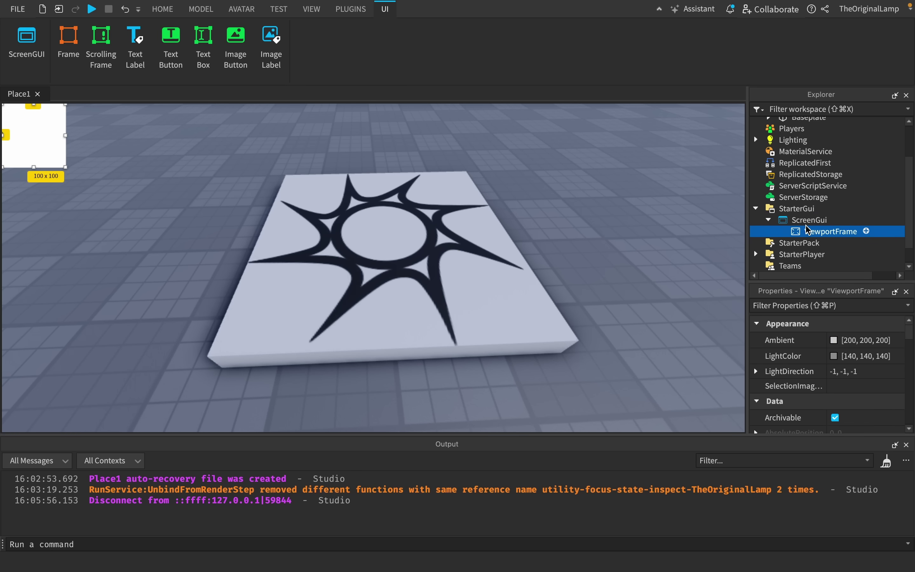
{"action": "key", "text": "Delete"}
Add a TextButton to the ScreenGui and place it mid-view, about 484 px across and 196 px down
{"action": "left_click", "coordinate": [836, 220]}
{"action": "type", "text": "vid"}
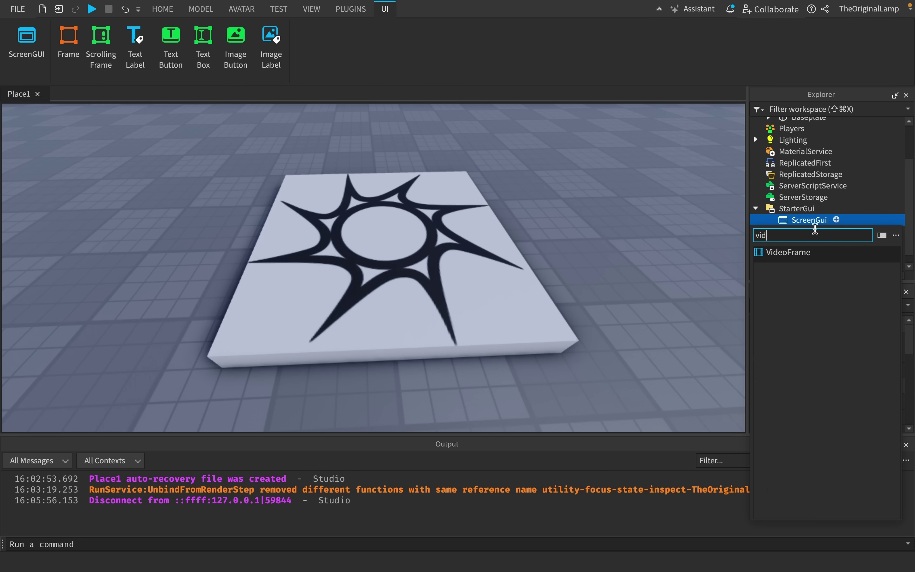
{"action": "key", "text": "BackSpace"}
{"action": "key", "text": "BackSpace"}
{"action": "key", "text": "BackSpace"}
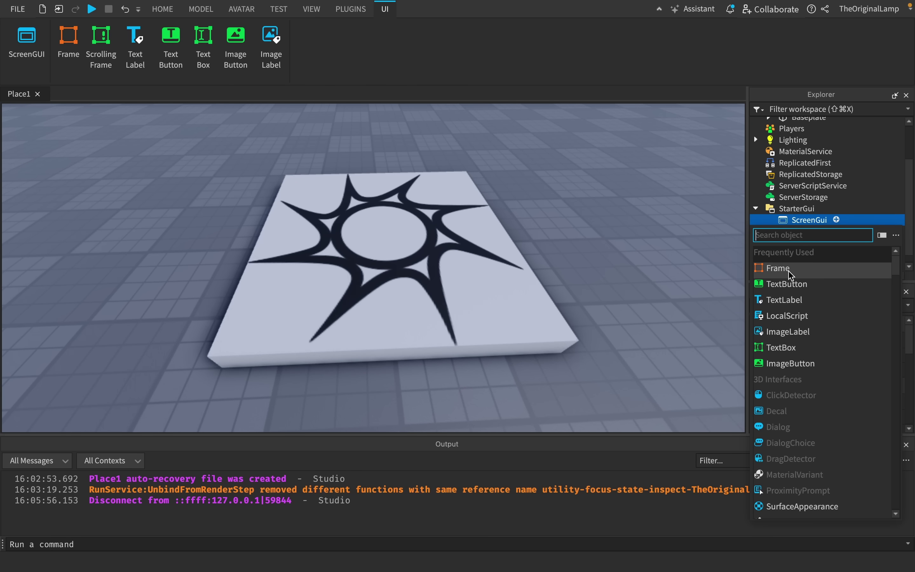
{"action": "left_click", "coordinate": [788, 284]}
{"action": "left_click_drag", "start_coordinate": [118, 127], "coordinate": [432, 245]}
Expand the TextButton's Size property and its X component to show the Scale and Offset values
{"action": "scroll", "coordinate": [849, 332], "scroll_direction": "down", "scroll_amount": 10}
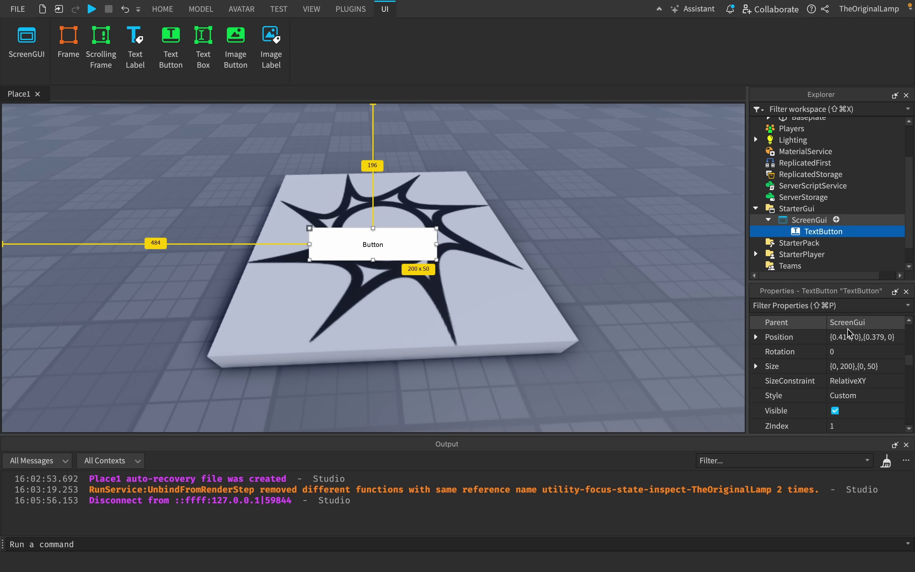
{"action": "scroll", "coordinate": [848, 329], "scroll_direction": "up", "scroll_amount": 1}
{"action": "left_click", "coordinate": [756, 371]}
{"action": "scroll", "coordinate": [844, 408], "scroll_direction": "down", "scroll_amount": 2}
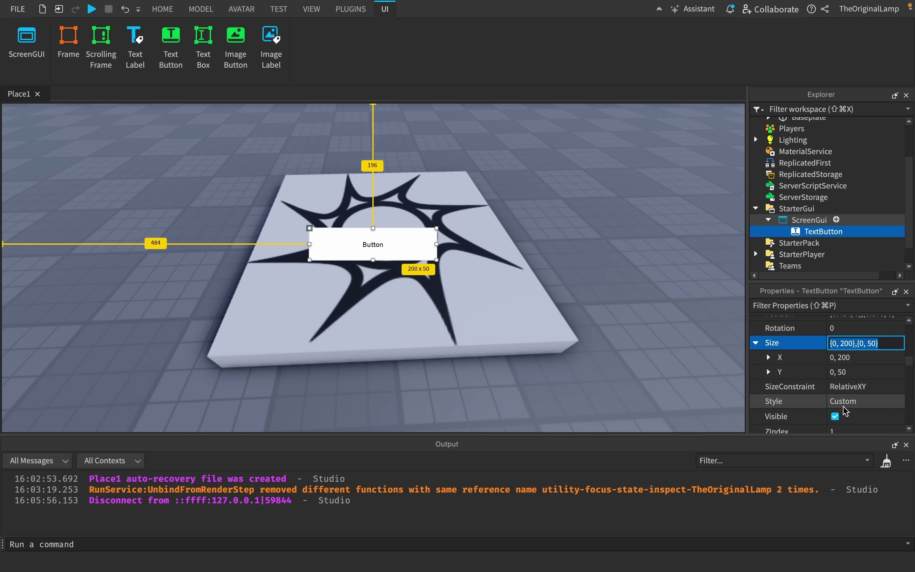
{"action": "left_click", "coordinate": [774, 361]}
{"action": "left_click", "coordinate": [769, 358]}
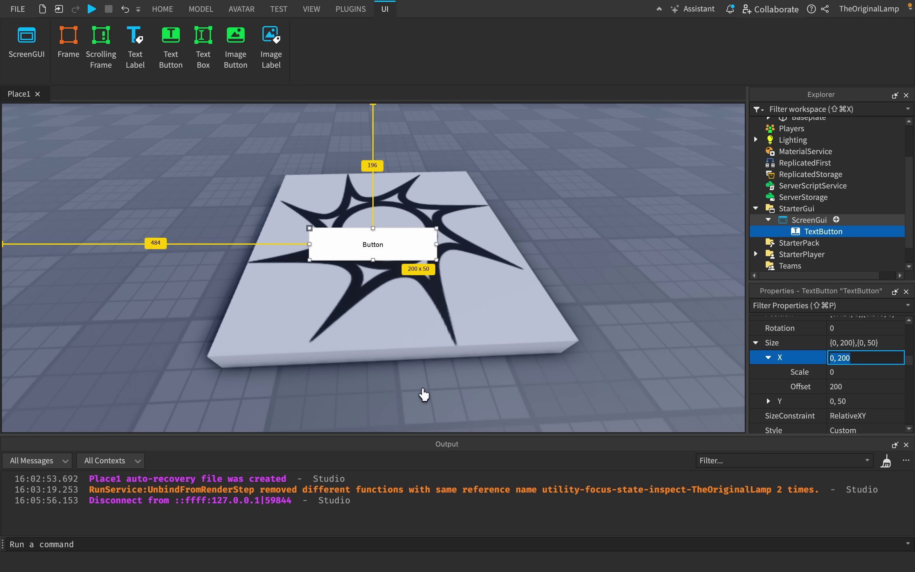
Shrink the Output area to enlarge the viewport, and search the objects insertable into the TextButton for "ui"
{"action": "left_click_drag", "start_coordinate": [418, 433], "coordinate": [466, 499]}
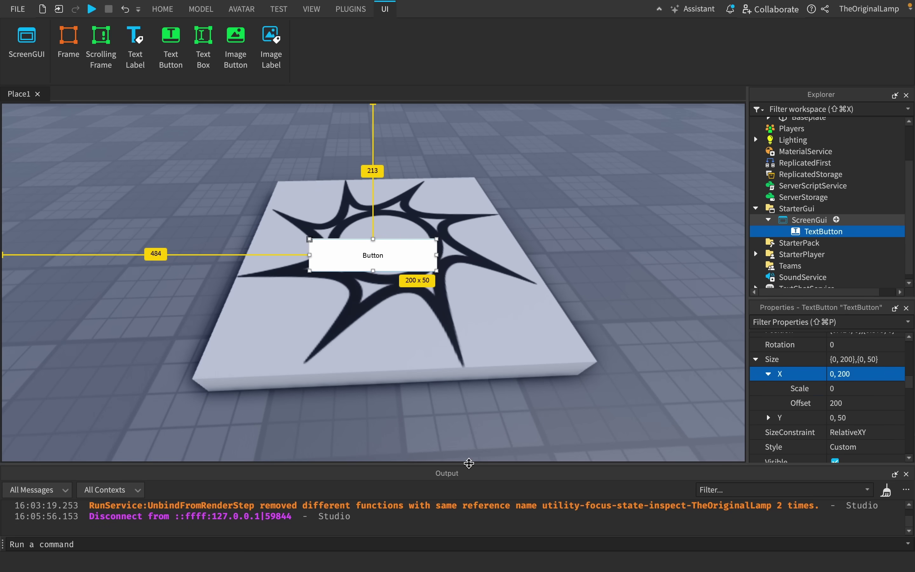
{"action": "left_click", "coordinate": [769, 419]}
{"action": "left_click", "coordinate": [844, 417]}
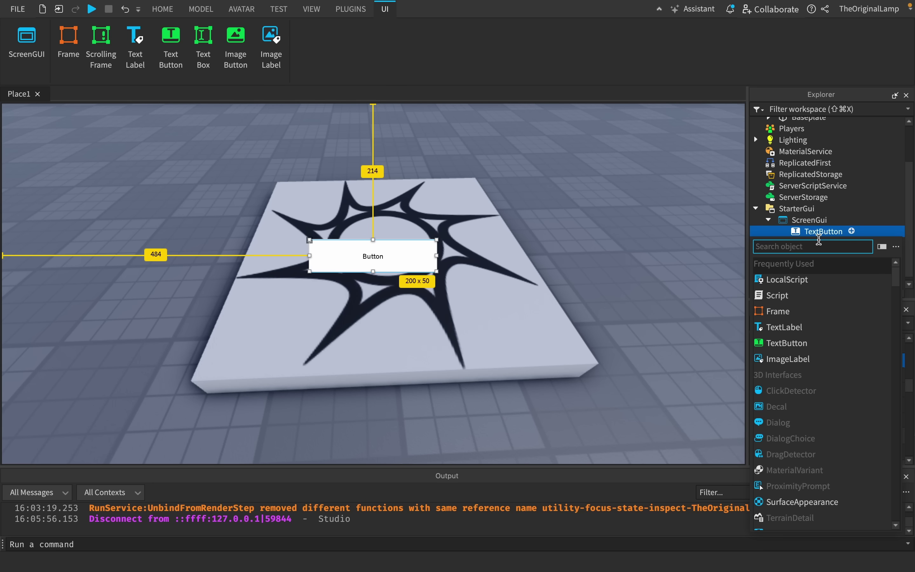
{"action": "type", "text": "ui"}
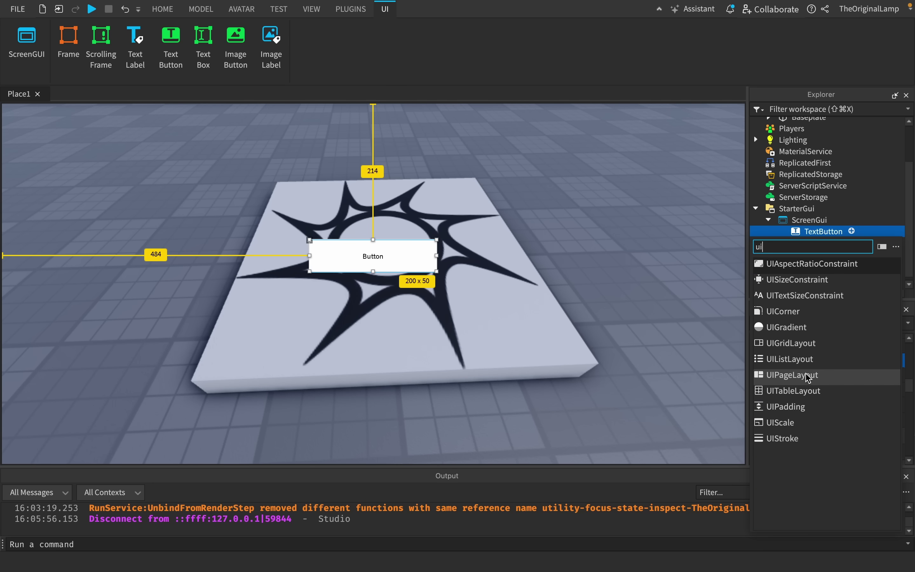
{"action": "key", "text": "BackSpace"}
{"action": "key", "text": "BackSpace"}
{"action": "key", "text": "Escape"}
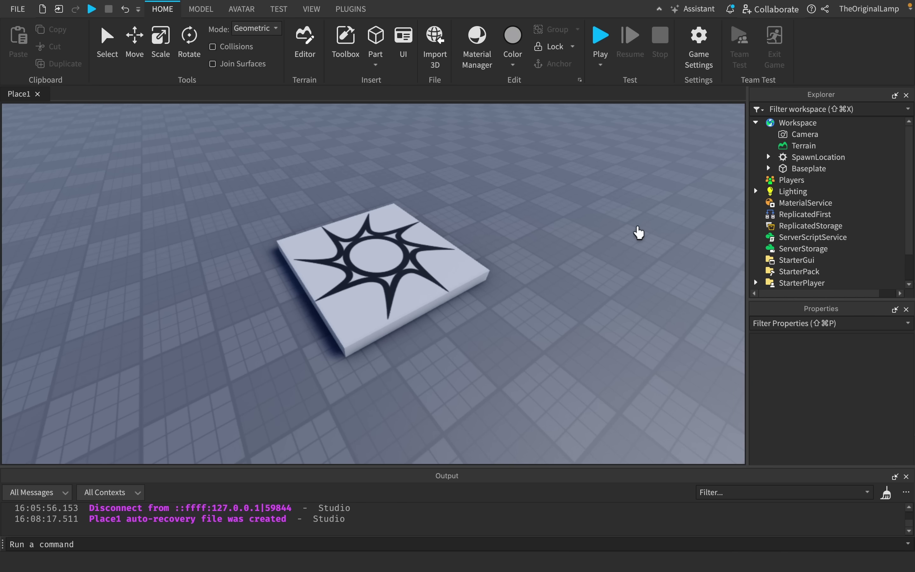
{"action": "right_click_drag", "start_coordinate": [639, 227], "coordinate": [639, 228]}
{"action": "key", "text": "w"}
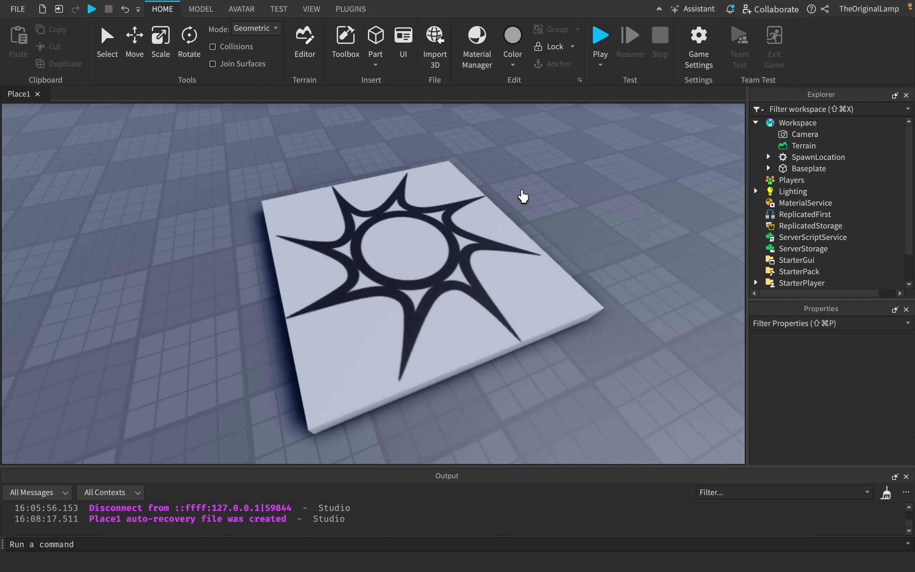
{"action": "right_click_drag", "start_coordinate": [563, 183], "coordinate": [563, 183]}
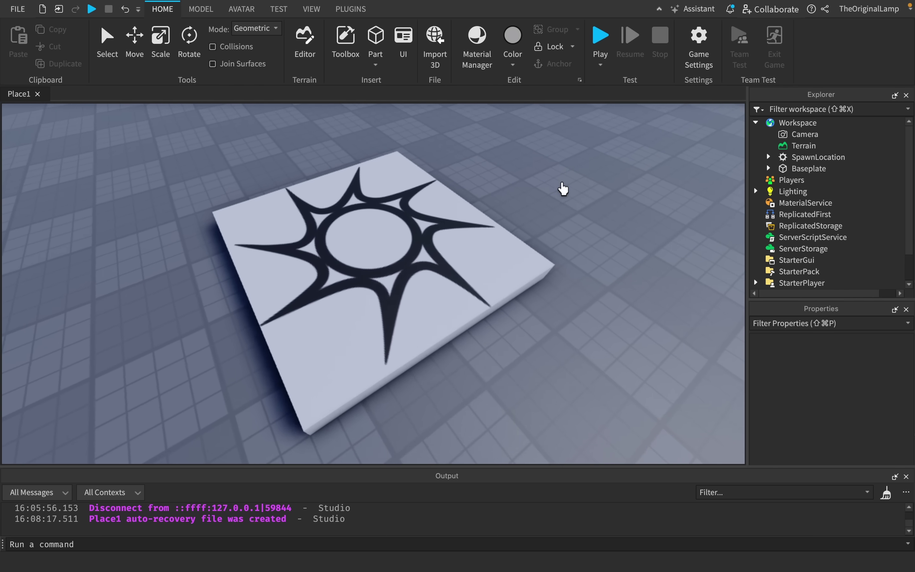
{"action": "key", "text": "a"}
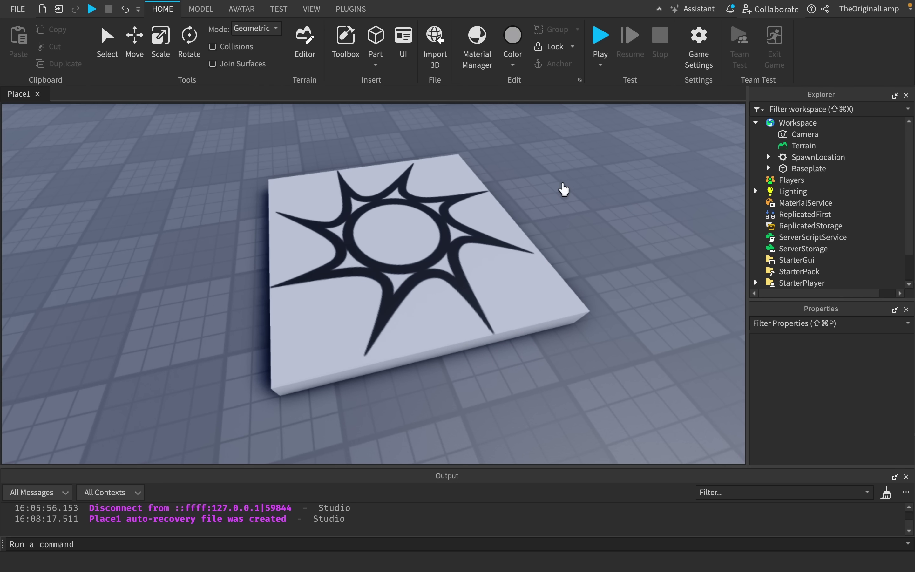
{"action": "key", "text": "d"}
{"action": "right_click_drag", "start_coordinate": [563, 183], "coordinate": [595, 188]}
{"action": "key", "text": "w"}
{"action": "key", "text": "a"}
{"action": "key", "text": "s"}
{"action": "key", "text": "s"}
{"action": "key", "text": "d"}
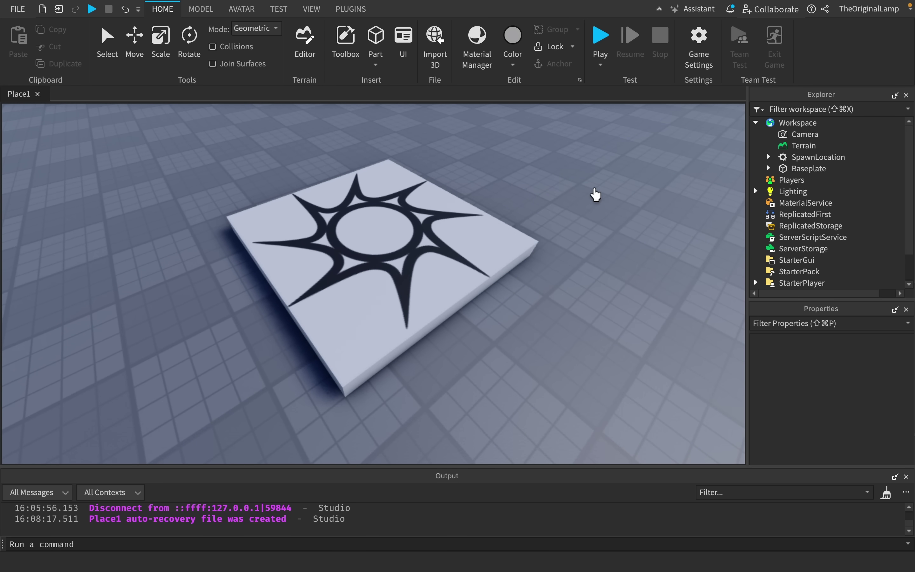
{"action": "right_click_drag", "start_coordinate": [587, 185], "coordinate": [610, 185]}
{"action": "key", "text": "a"}
{"action": "key", "text": "d"}
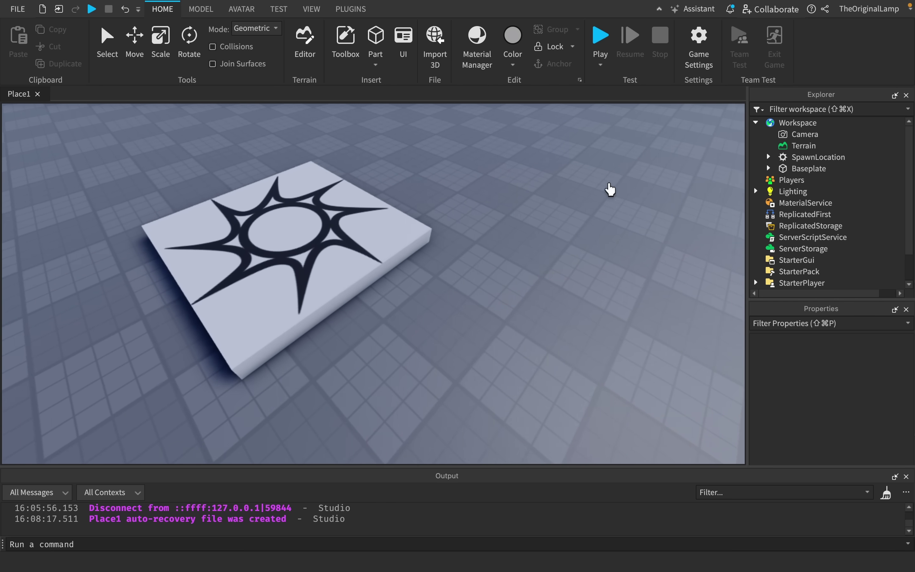
{"action": "key", "text": "a"}
{"action": "key", "text": "a"}
{"action": "right_click_drag", "start_coordinate": [610, 185], "coordinate": [610, 186]}
{"action": "key", "text": "d"}
{"action": "key", "text": "w"}
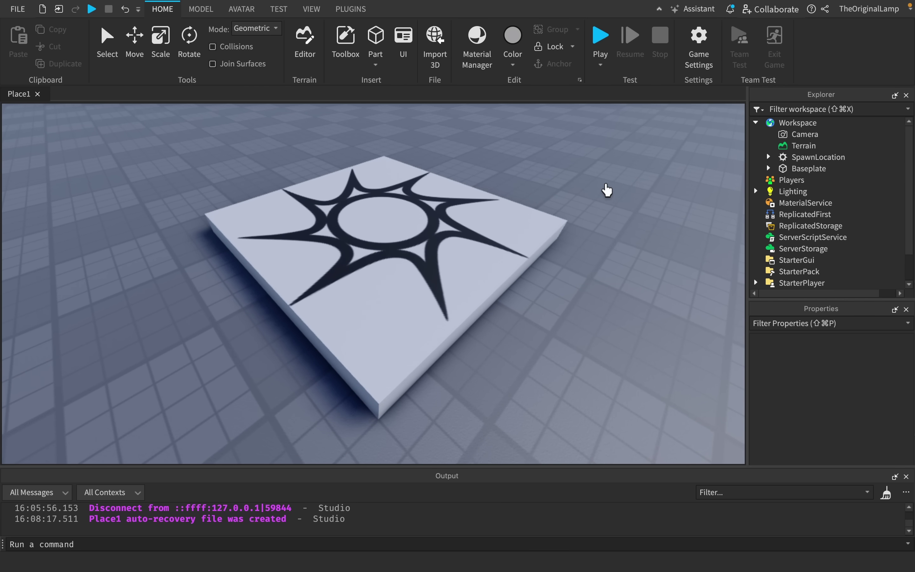
{"action": "key", "text": "d"}
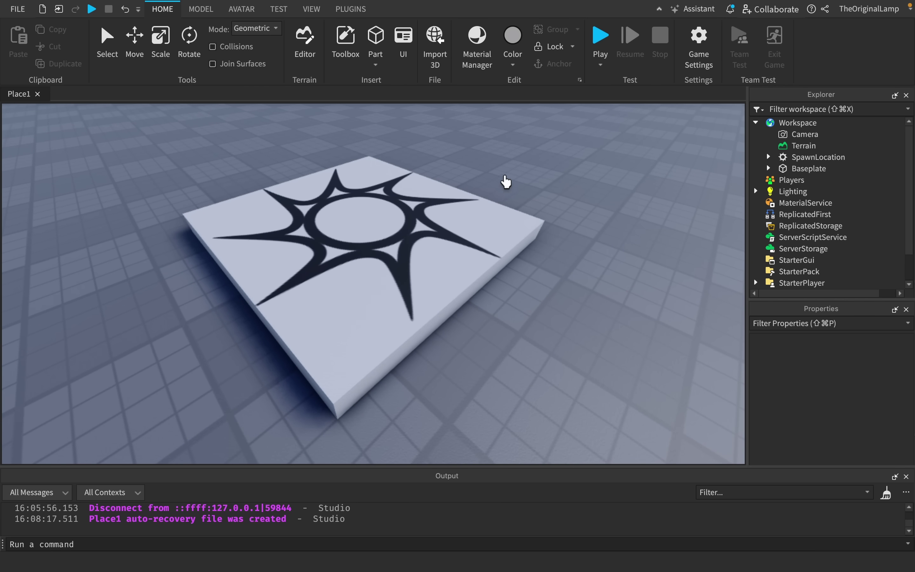
{"action": "right_click_drag", "start_coordinate": [622, 242], "coordinate": [622, 242]}
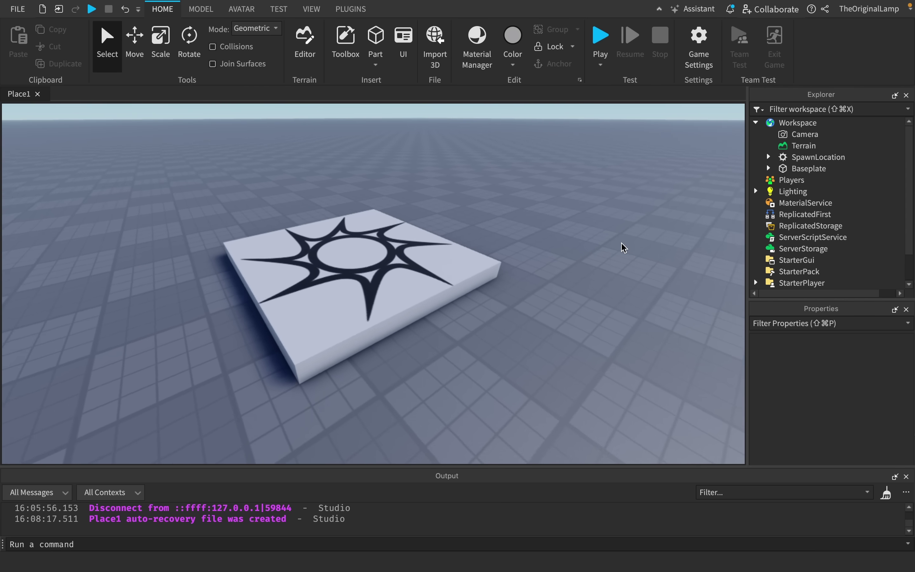
{"action": "key", "text": "d"}
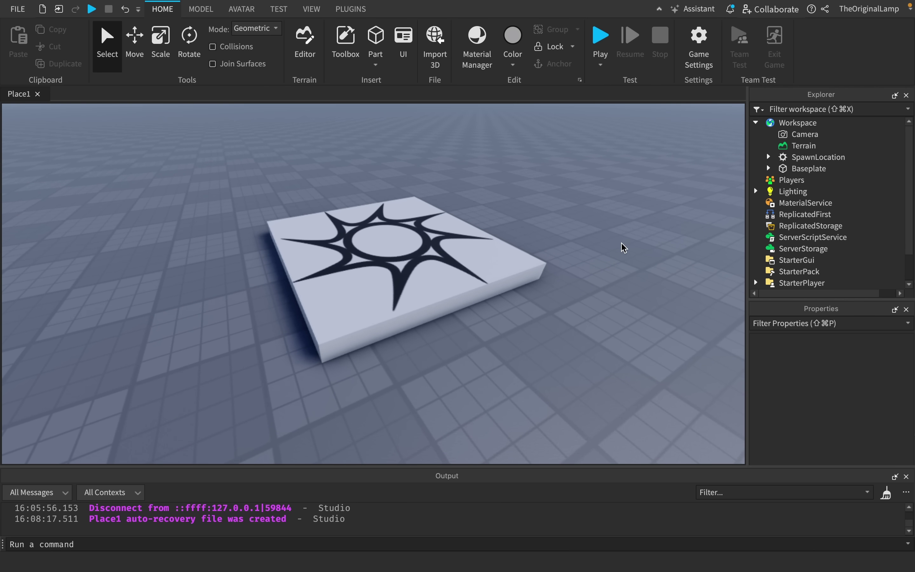